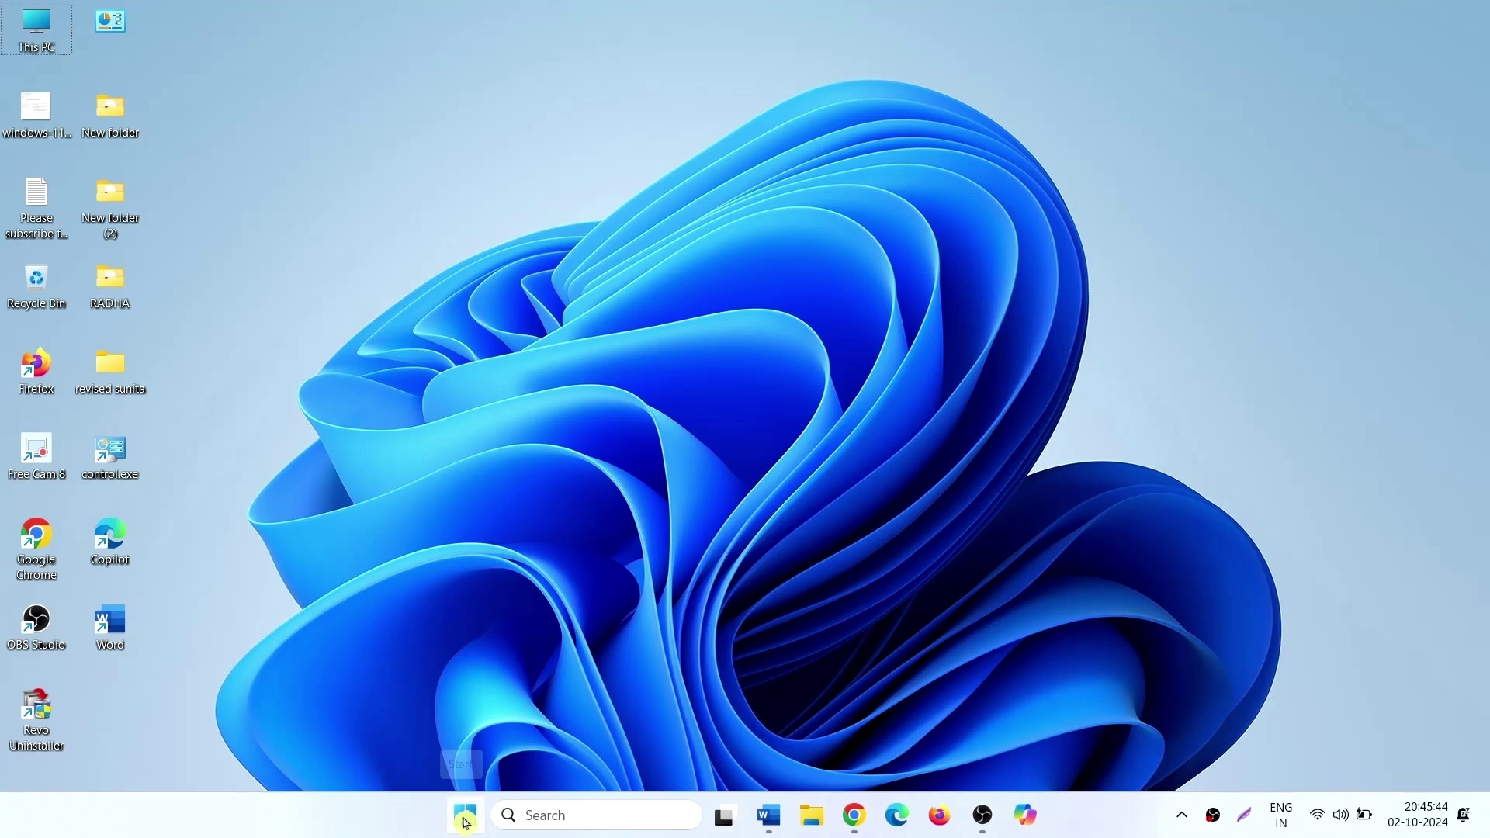
Step: Launch Settings from Start and run Check for updates on the Windows Update page
click(464, 822)
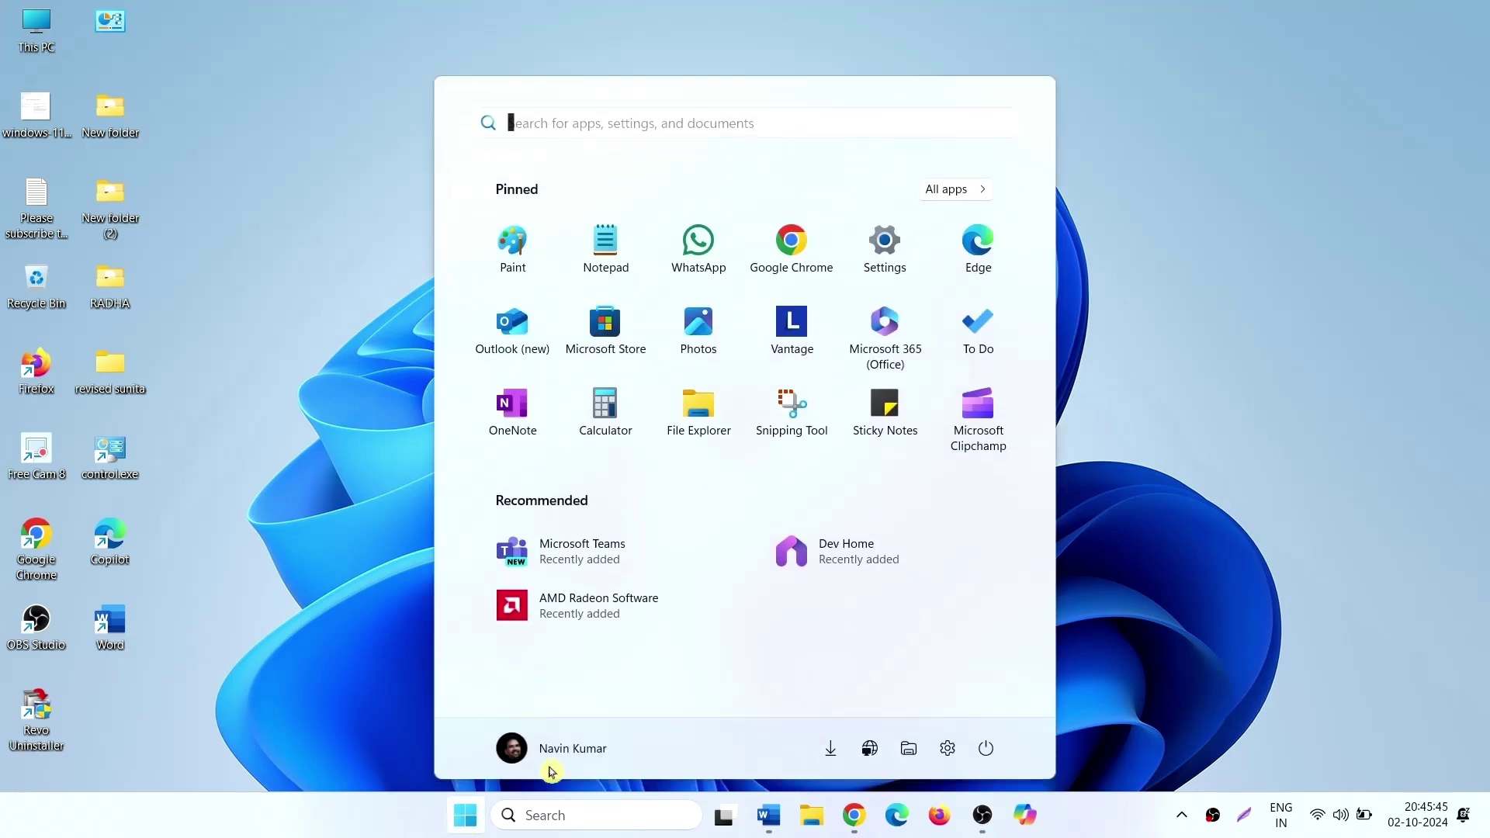
click(885, 267)
click(143, 648)
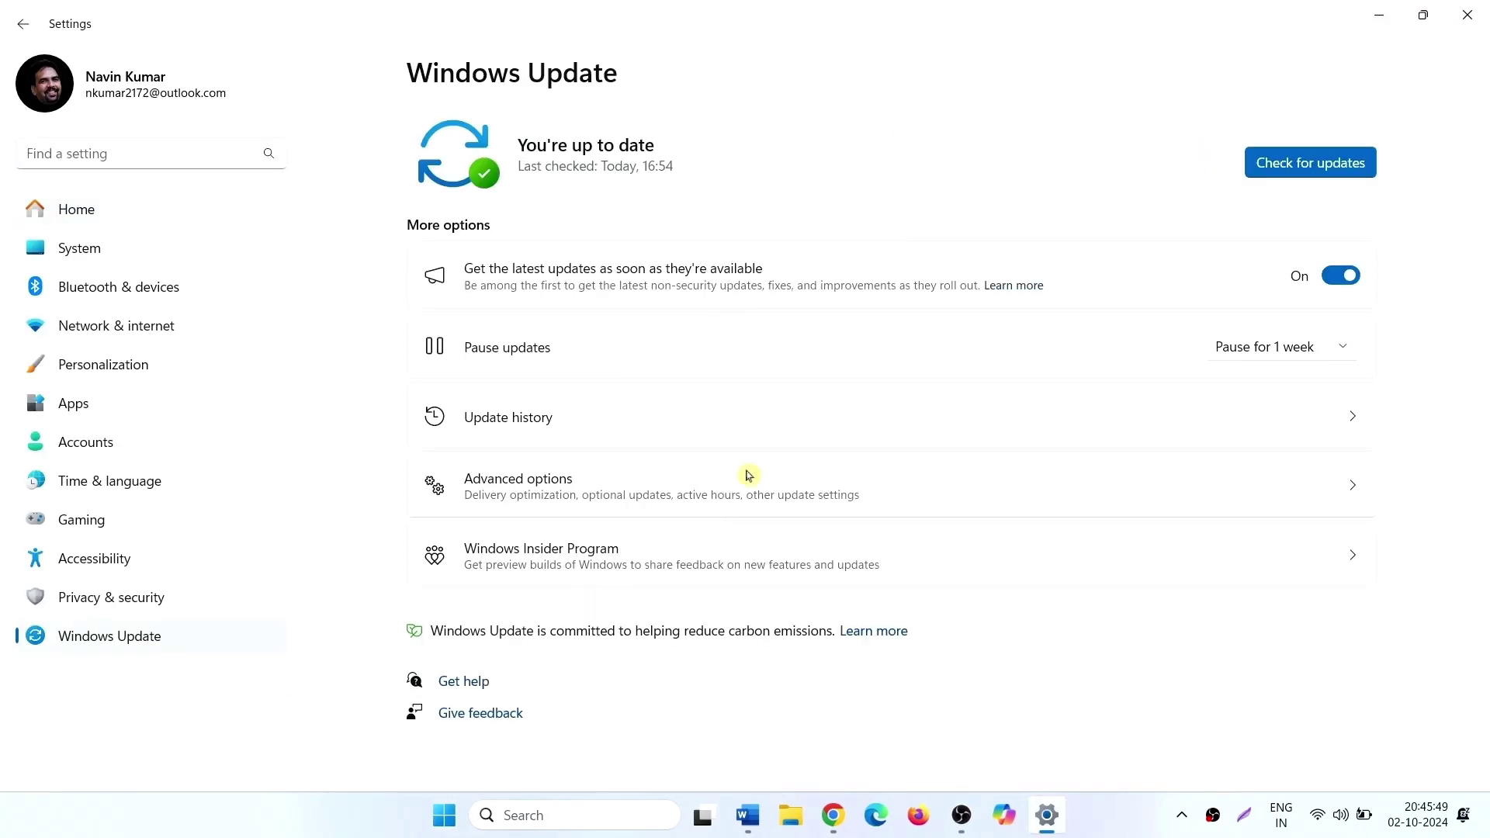
click(1325, 170)
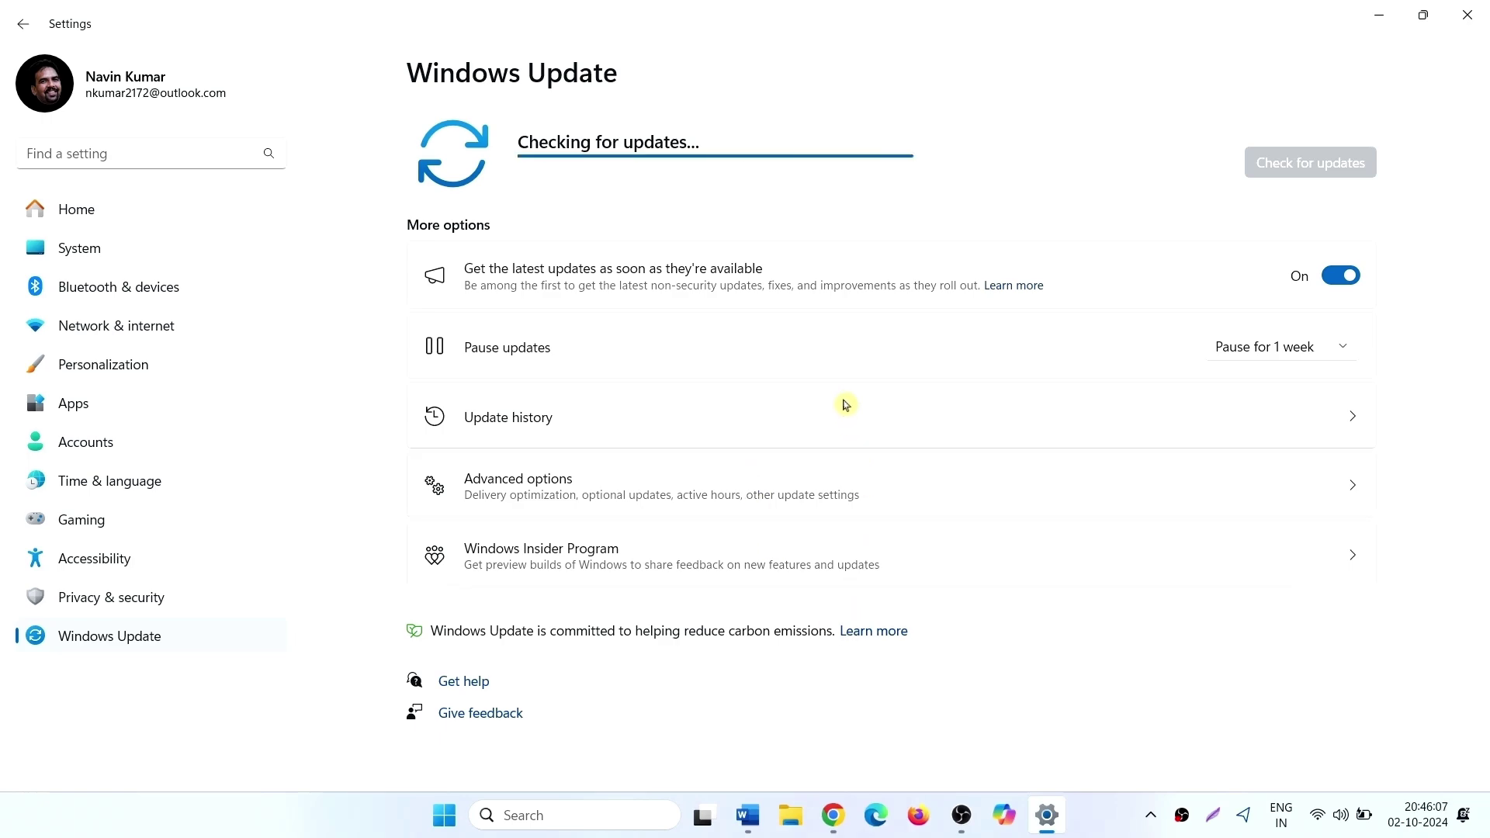
Step: Close Settings and bring up the taskbar search panel to look up gpedit.msc
click(1466, 23)
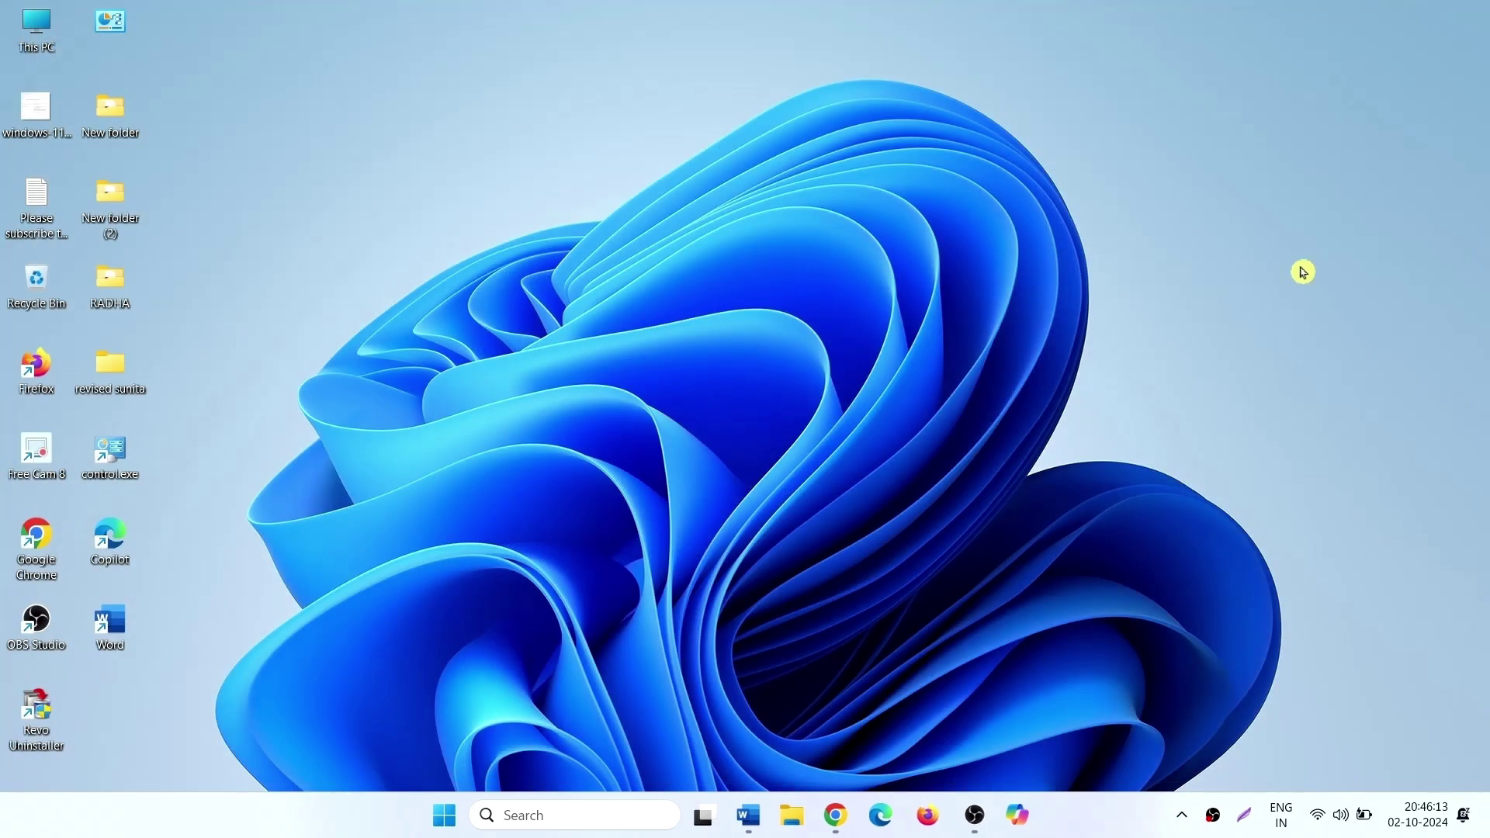
click(576, 817)
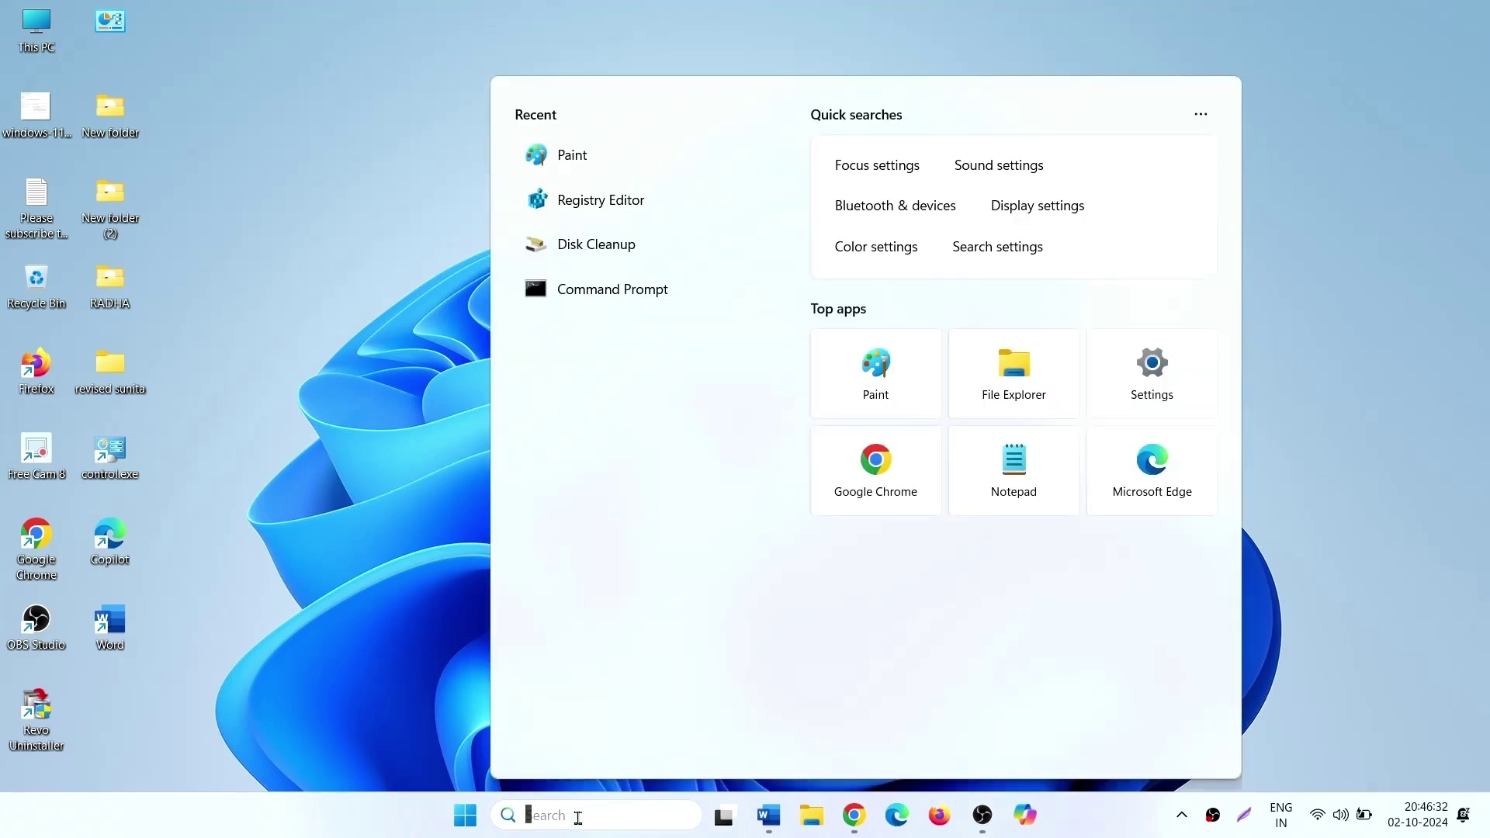
text(gped)
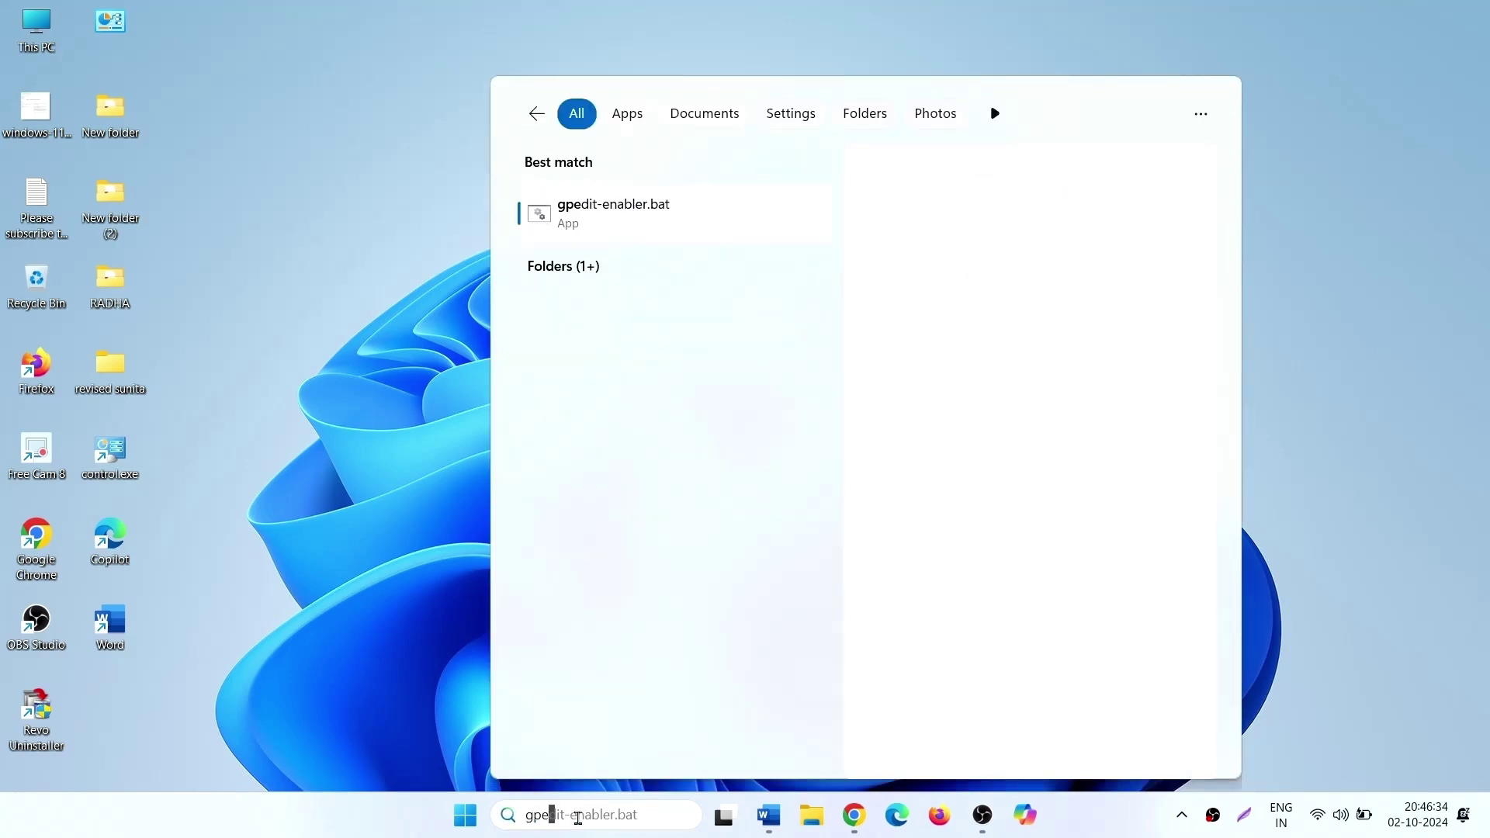
text(it)
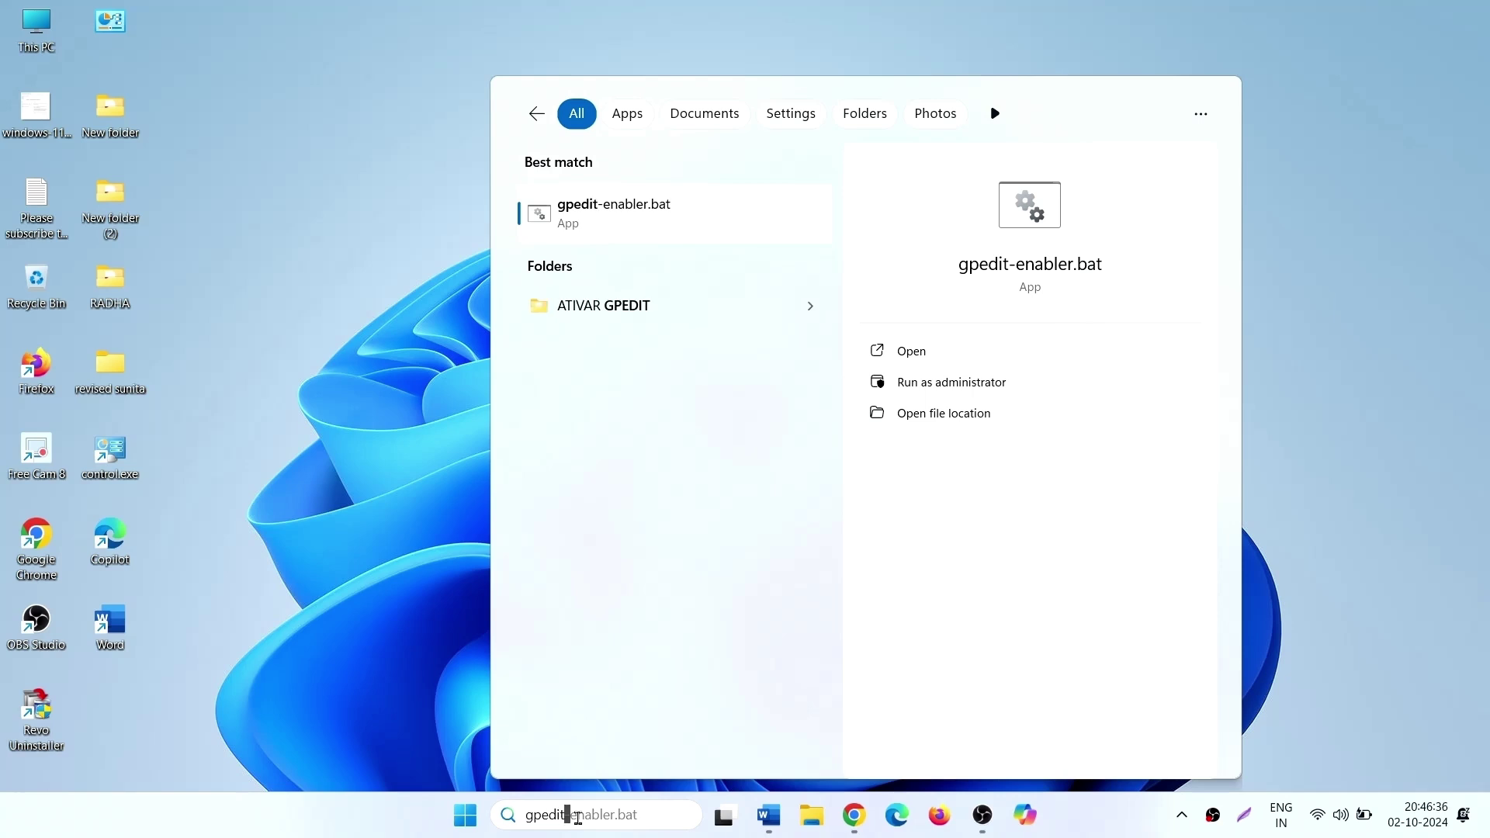
text(.)
text(msc)
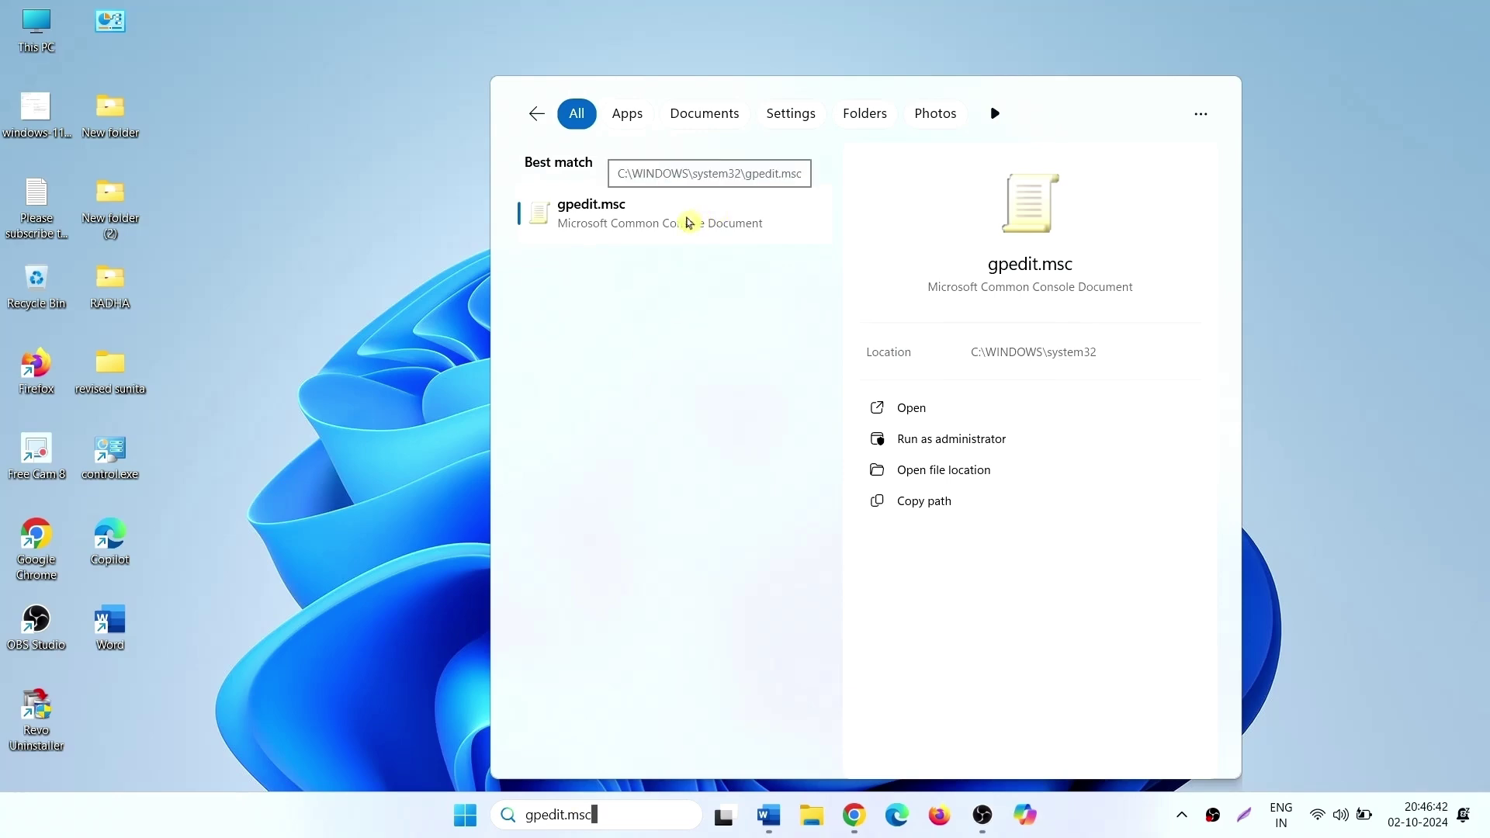
Step: Launch gpedit.msc, maximize the editor and widen its tree pane
click(687, 222)
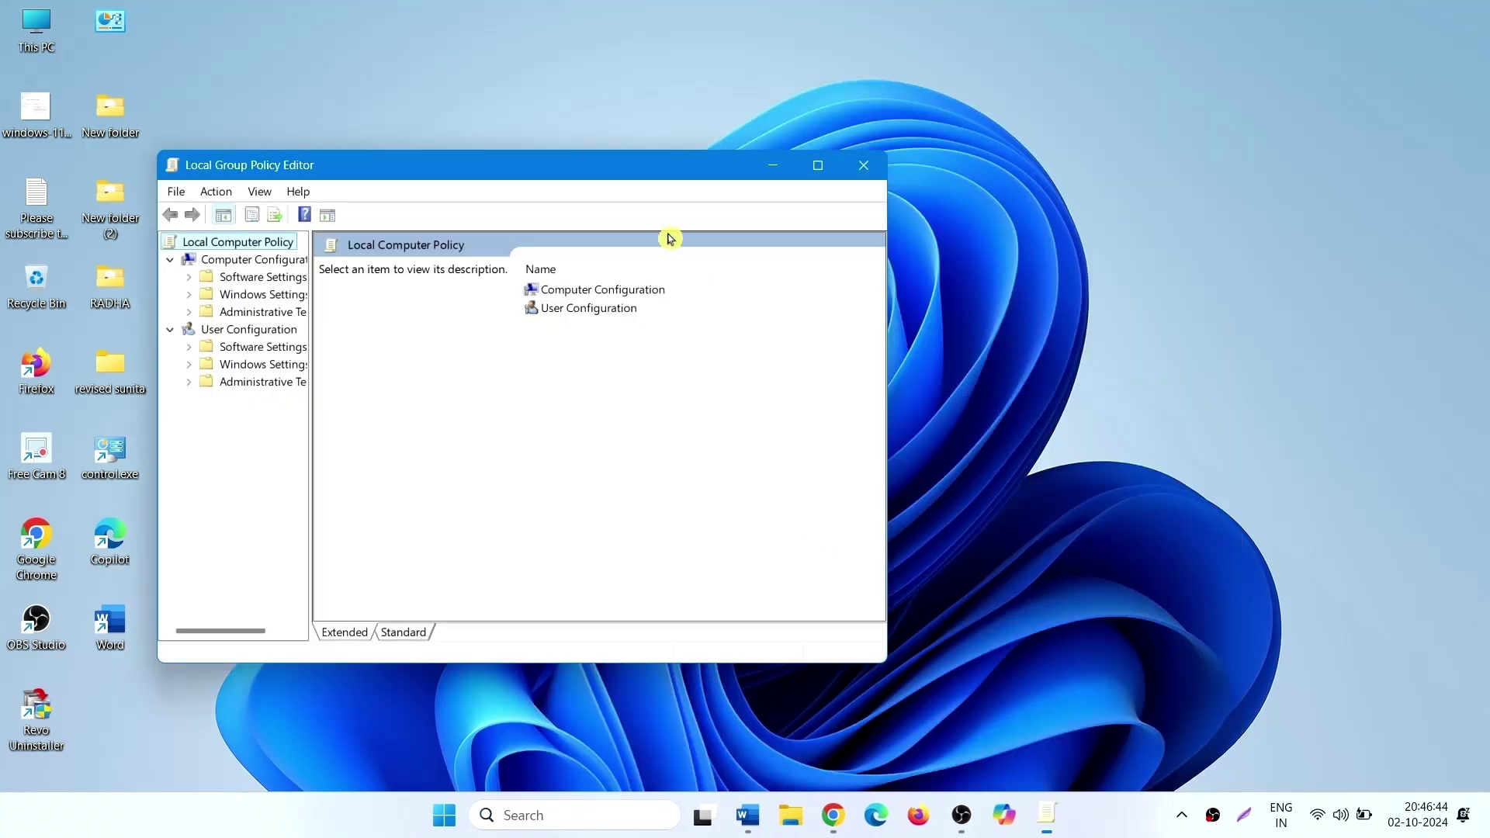
drag(524, 167, 767, 136)
click(1058, 129)
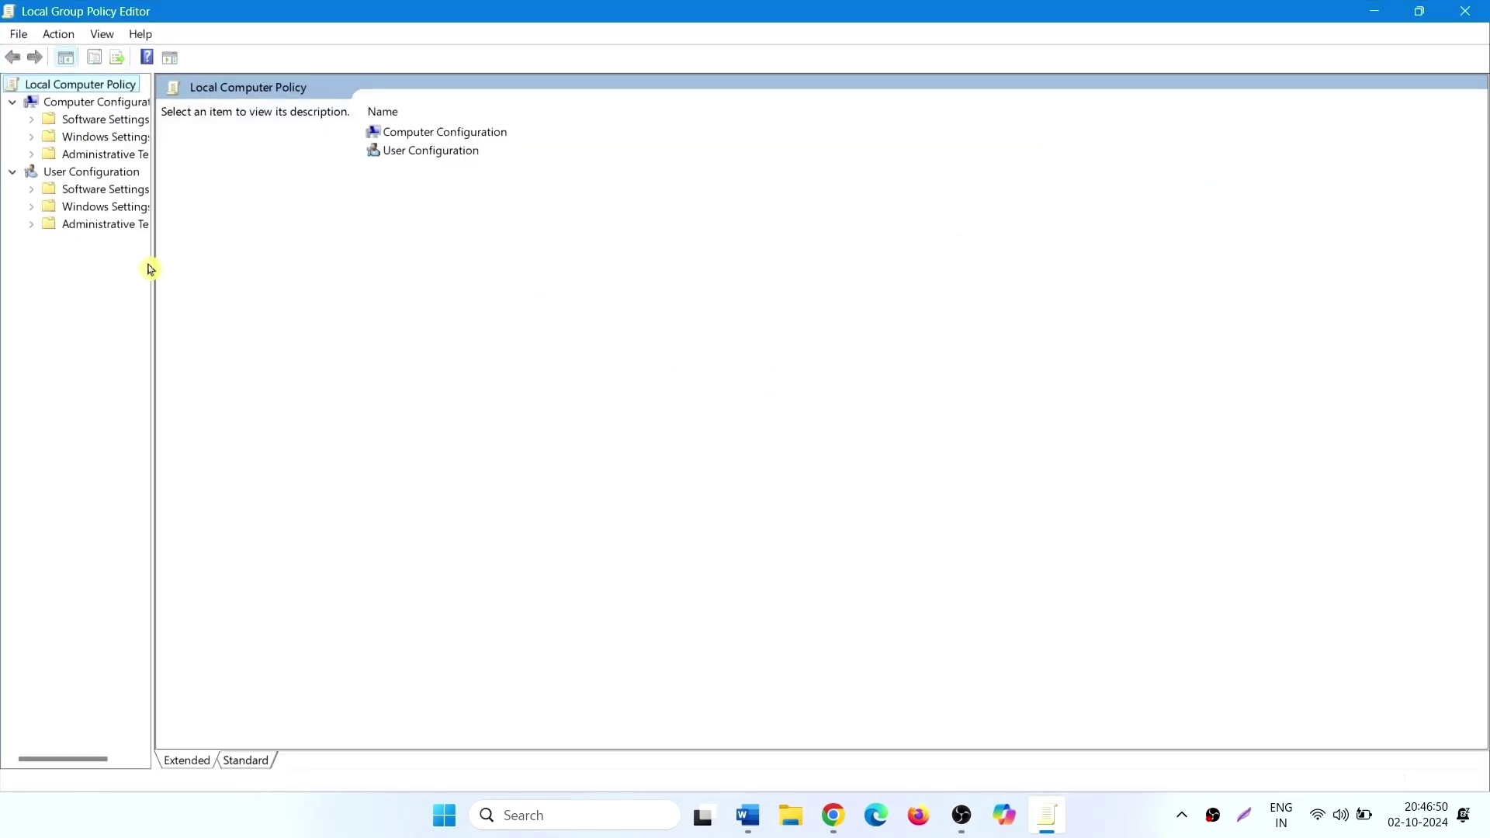
drag(157, 261, 338, 280)
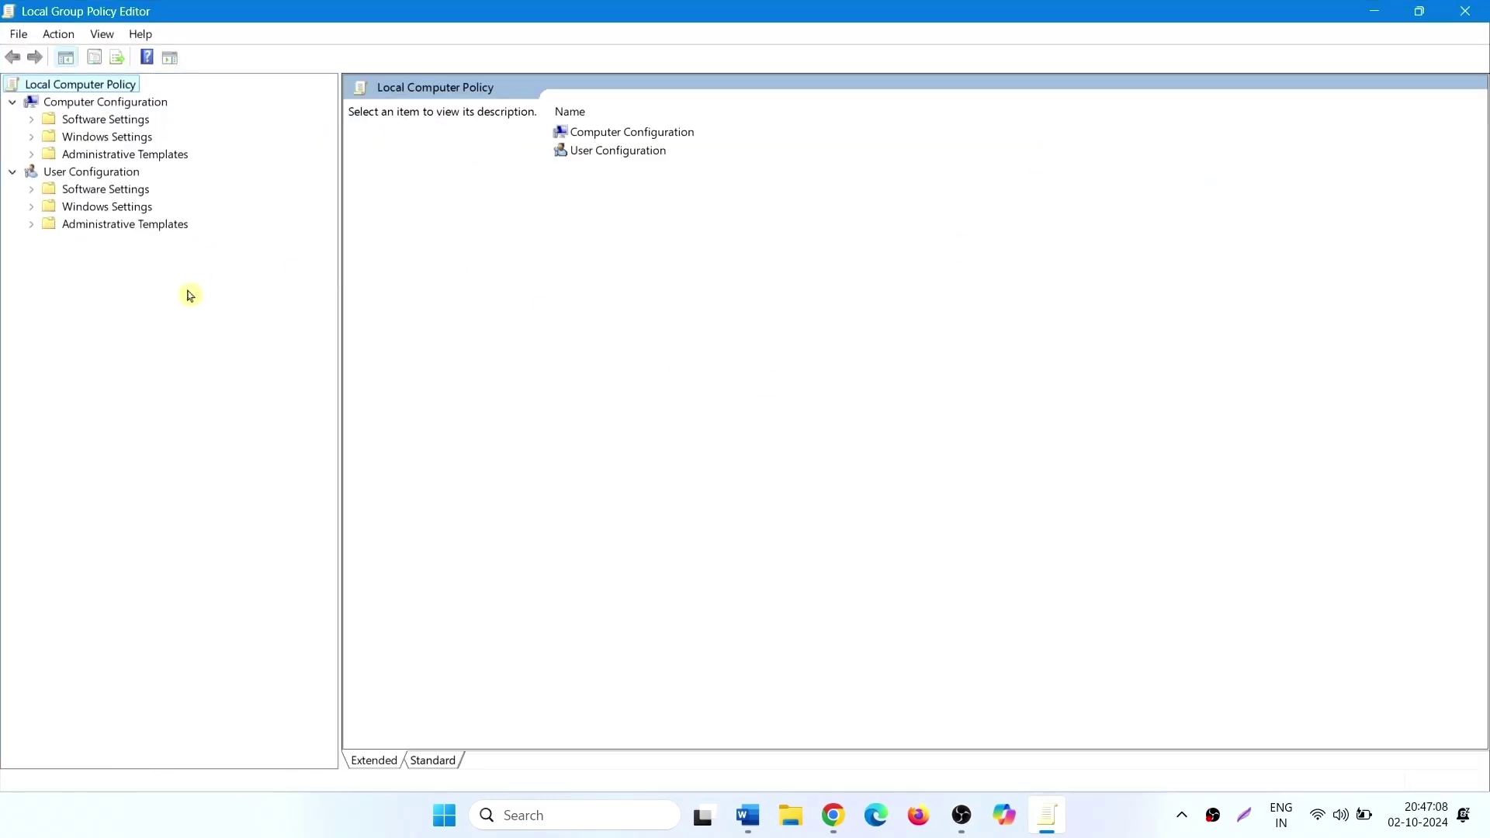
Step: Navigate Administrative Templates > Windows Components > Windows Update > Manage updates offered from Windows Update
click(30, 155)
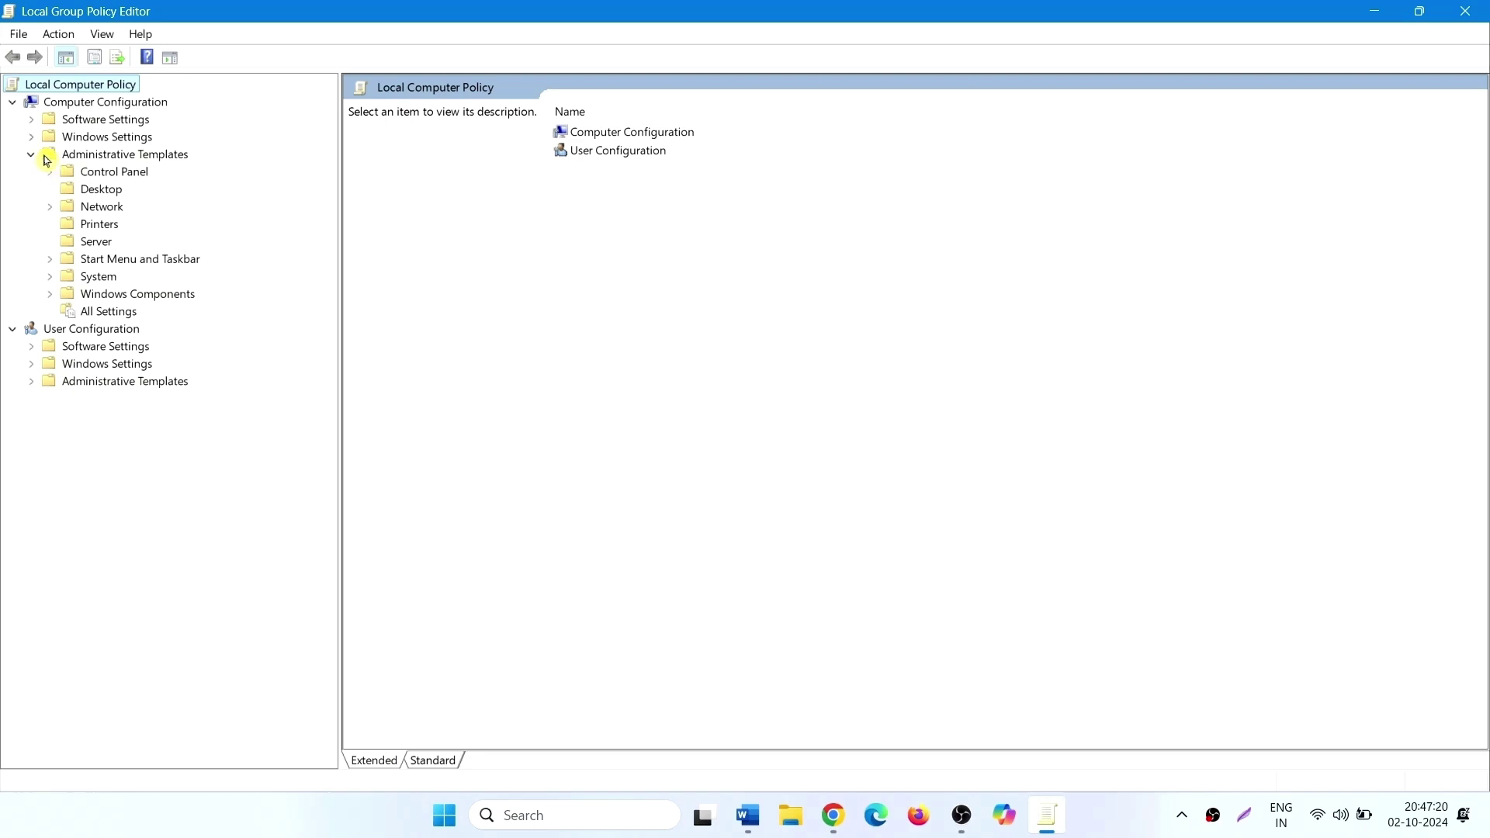
click(32, 154)
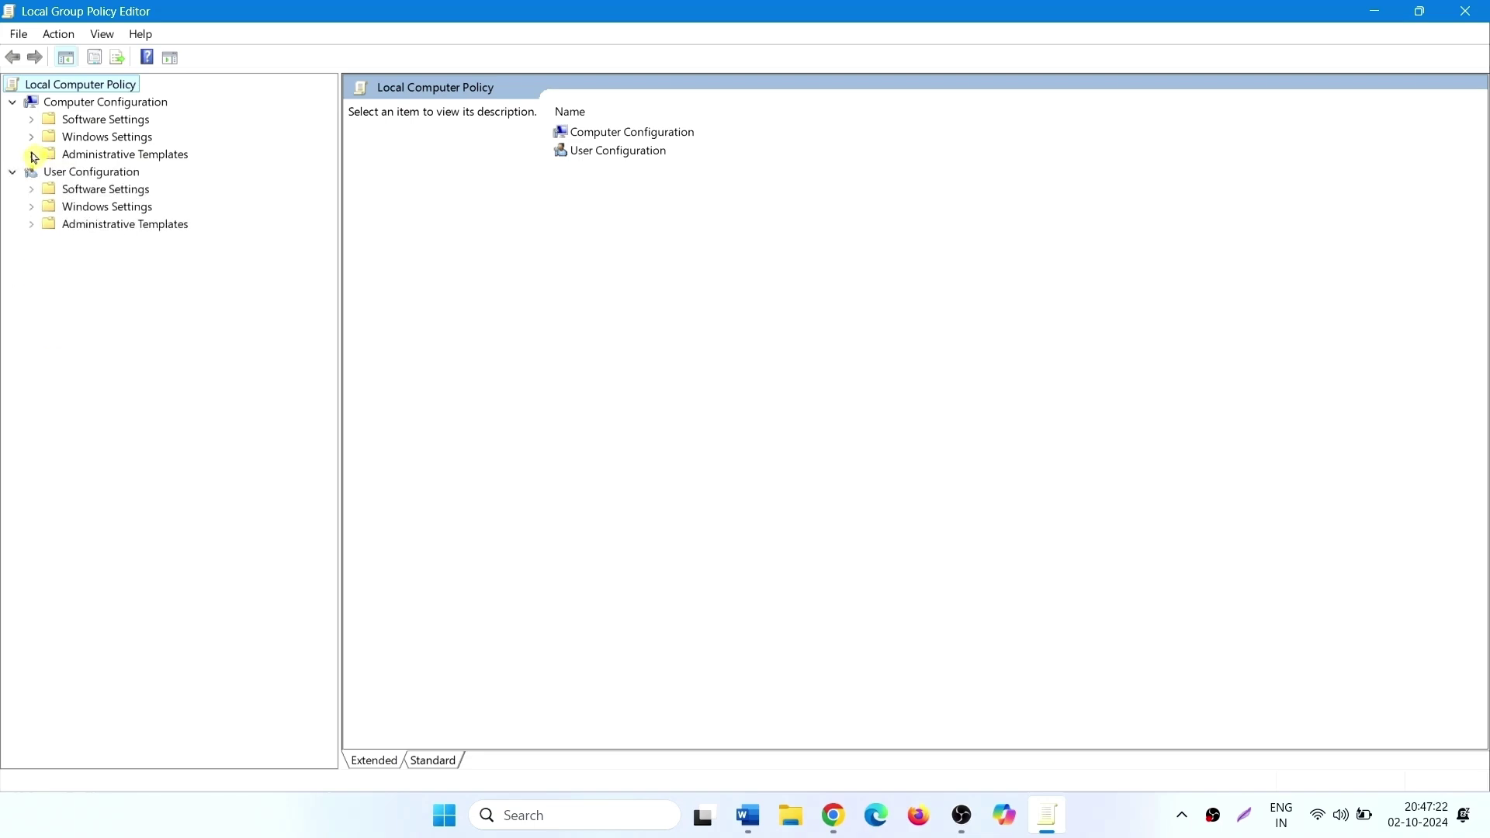
click(32, 155)
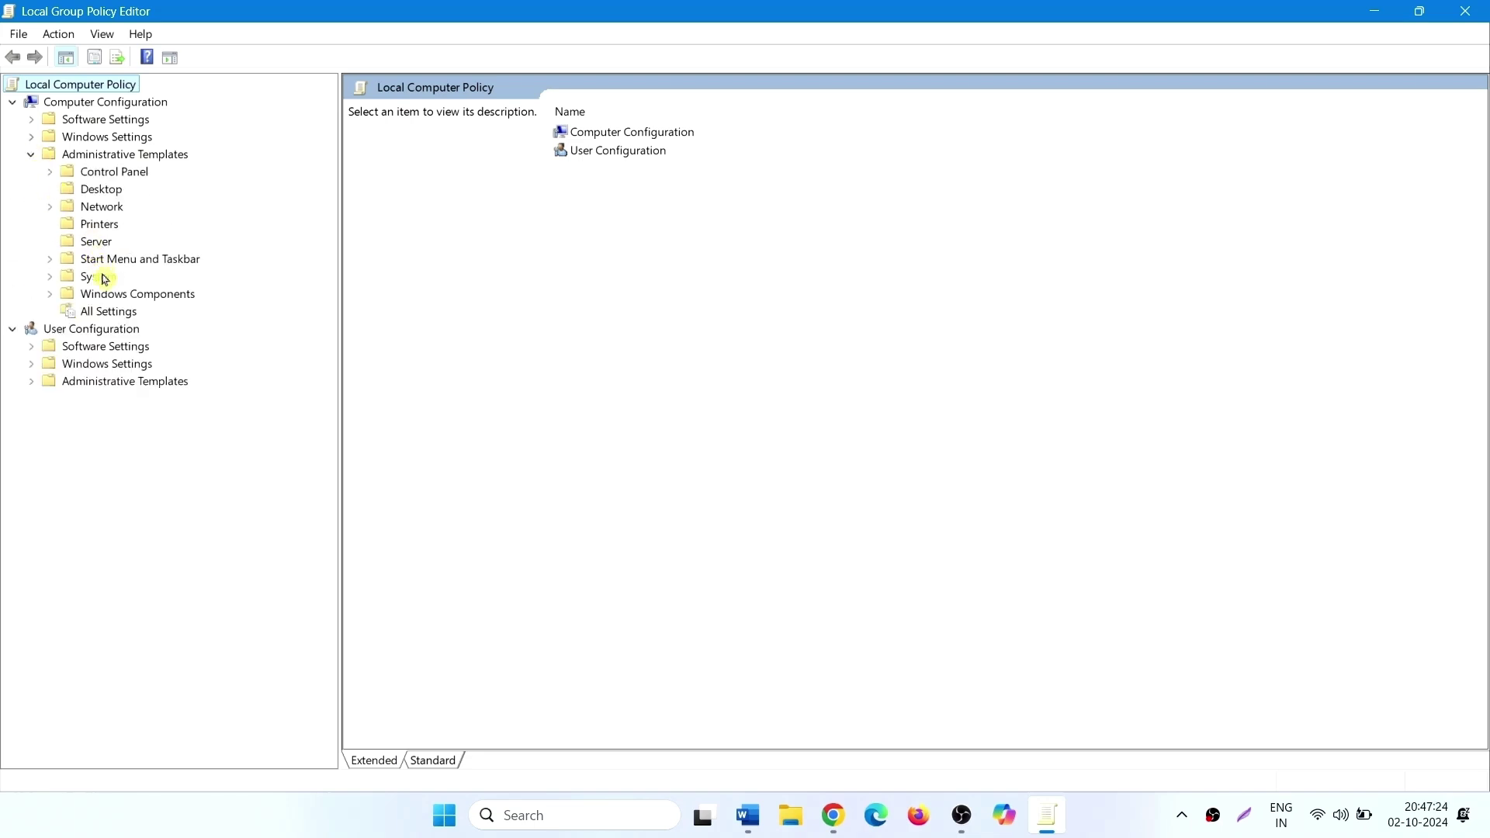
click(49, 301)
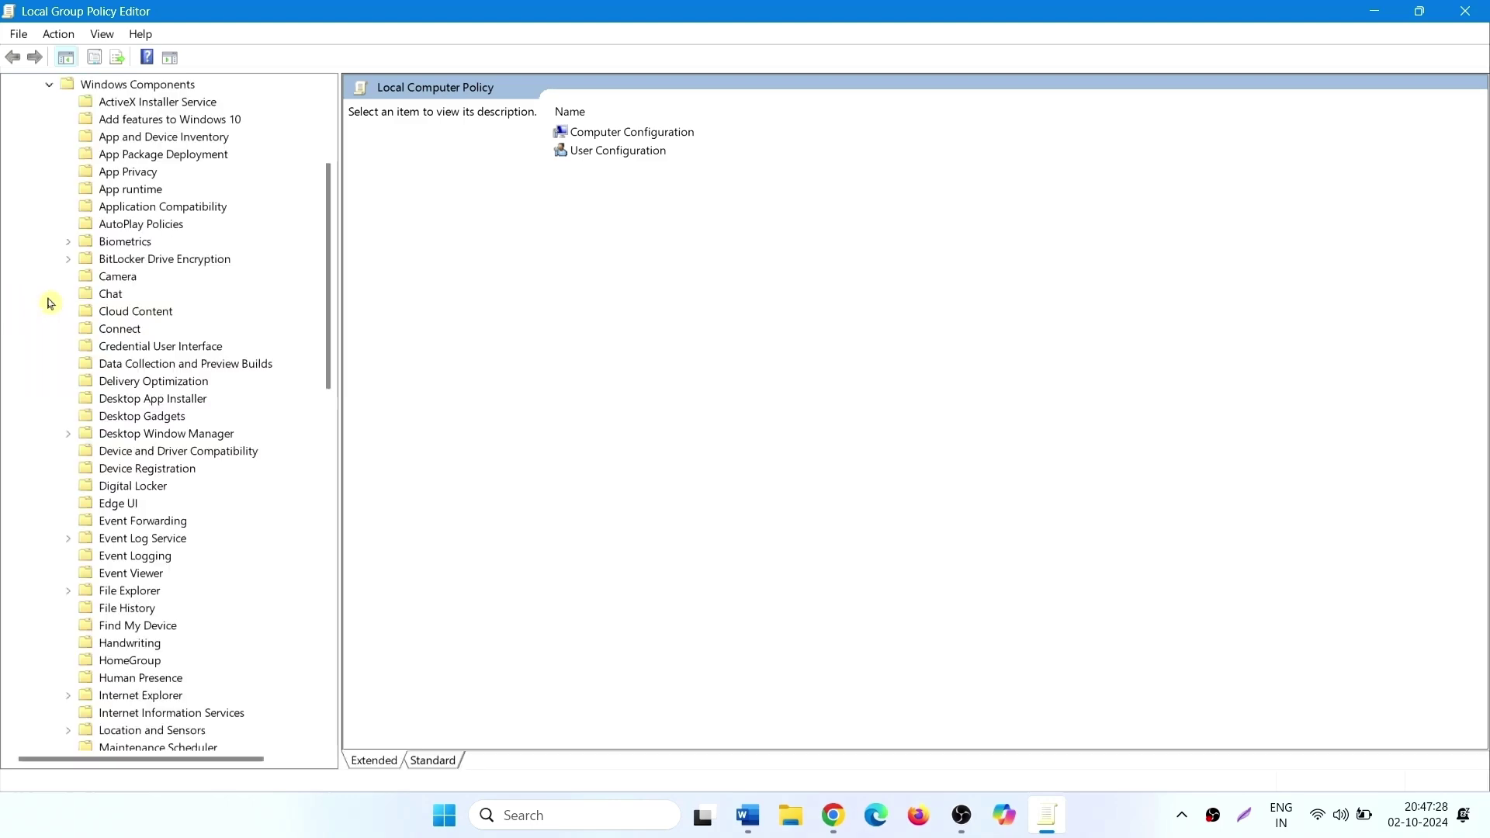
scroll(218, 458, down, 4)
scroll(217, 461, down, 10)
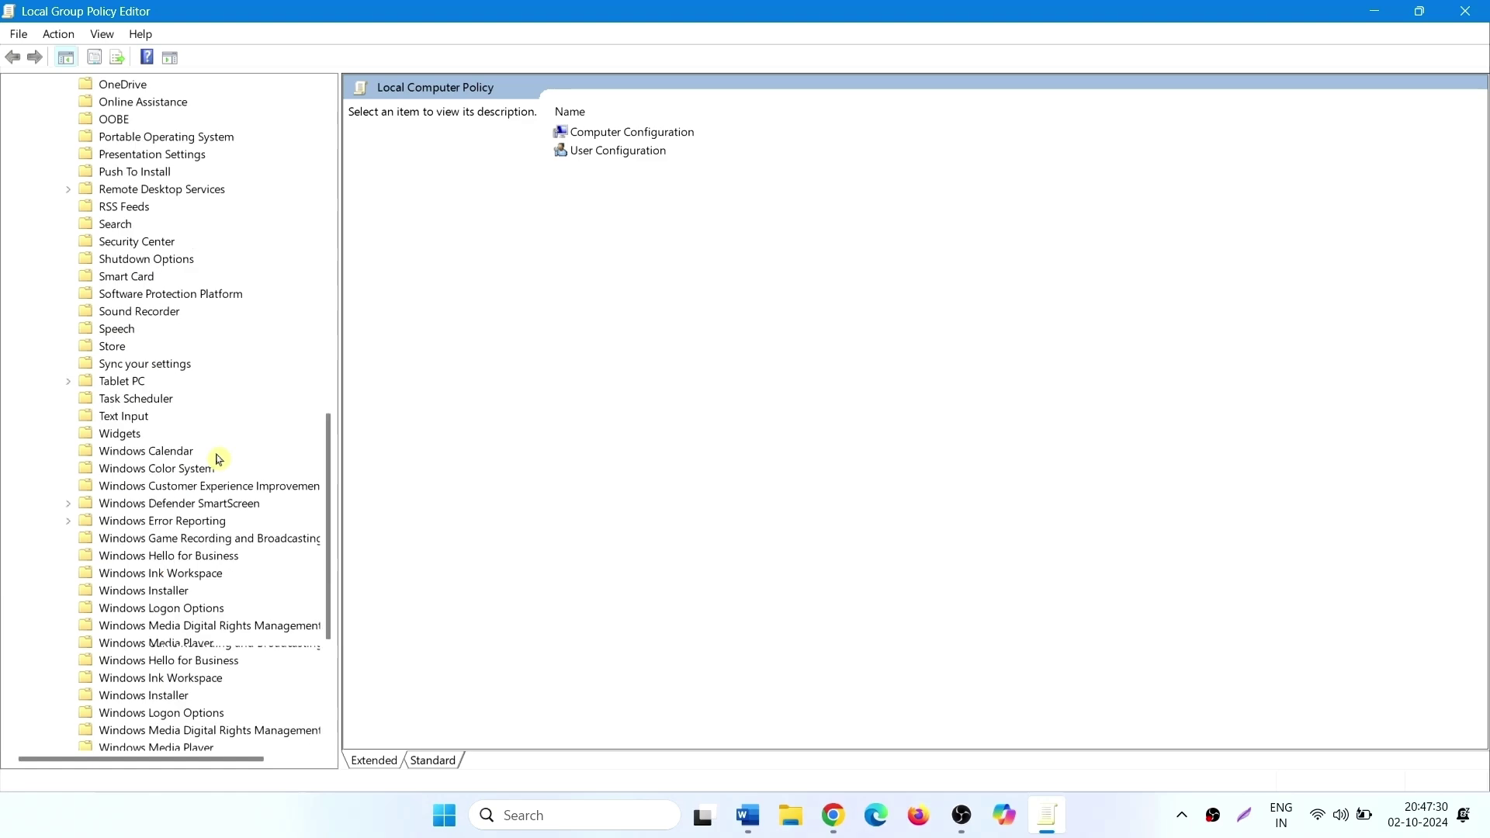
scroll(222, 456, down, 2)
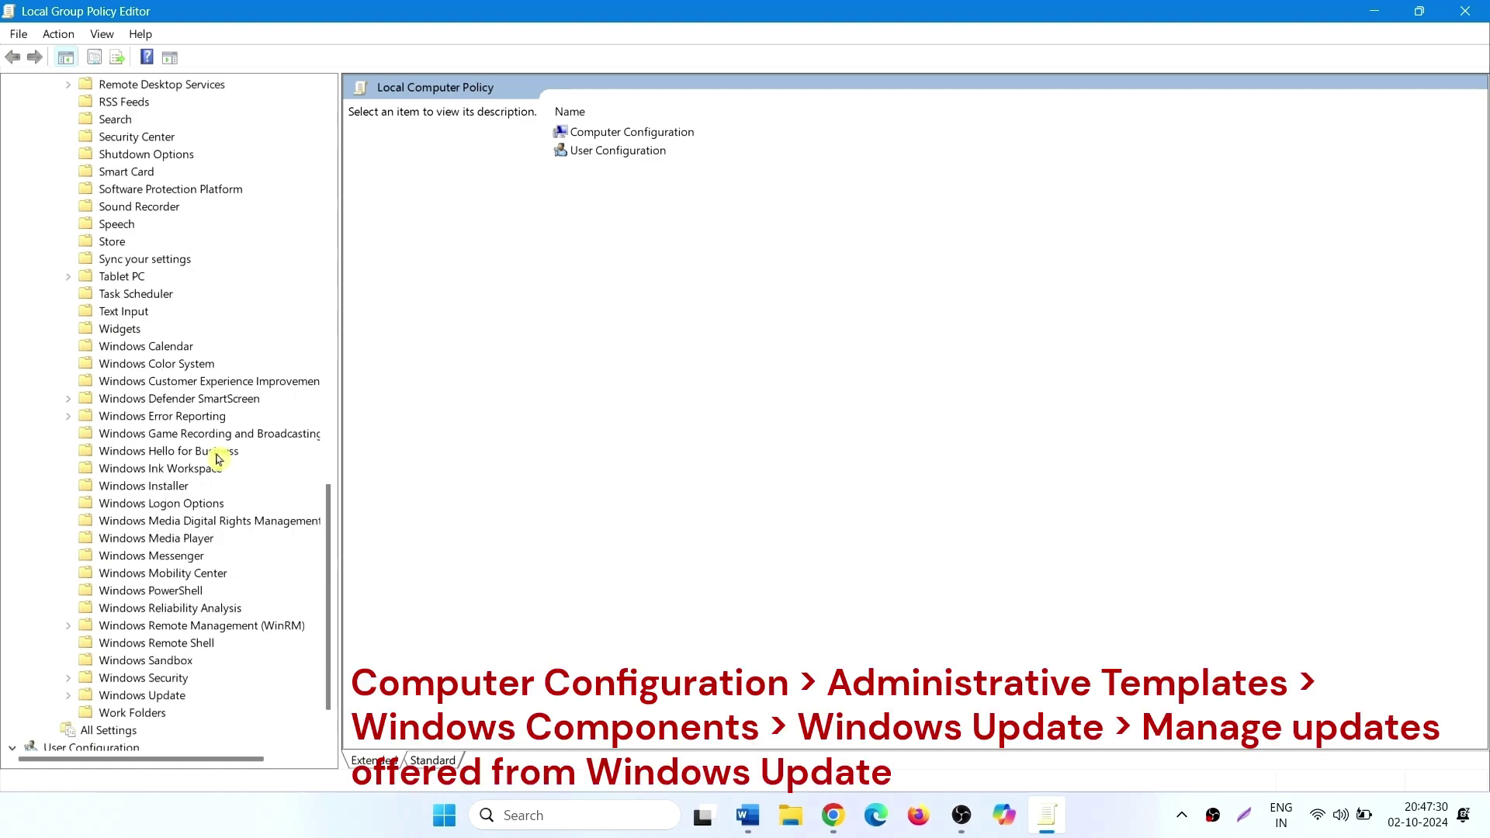
click(68, 696)
scroll(221, 501, down, 2)
click(198, 626)
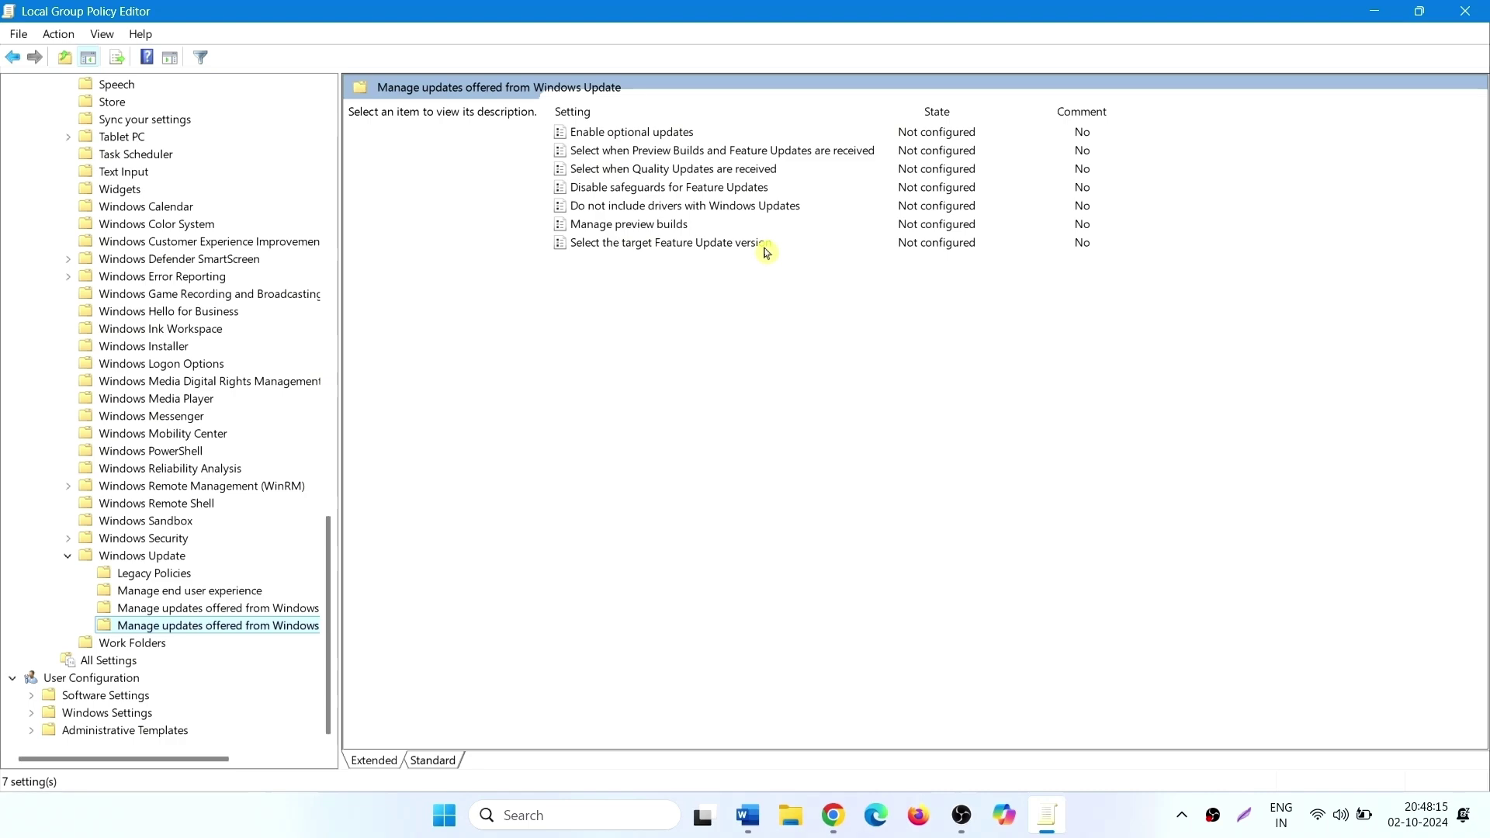
Step: Edit the Select the target Feature Update version policy and set it to Enabled
right_click(765, 251)
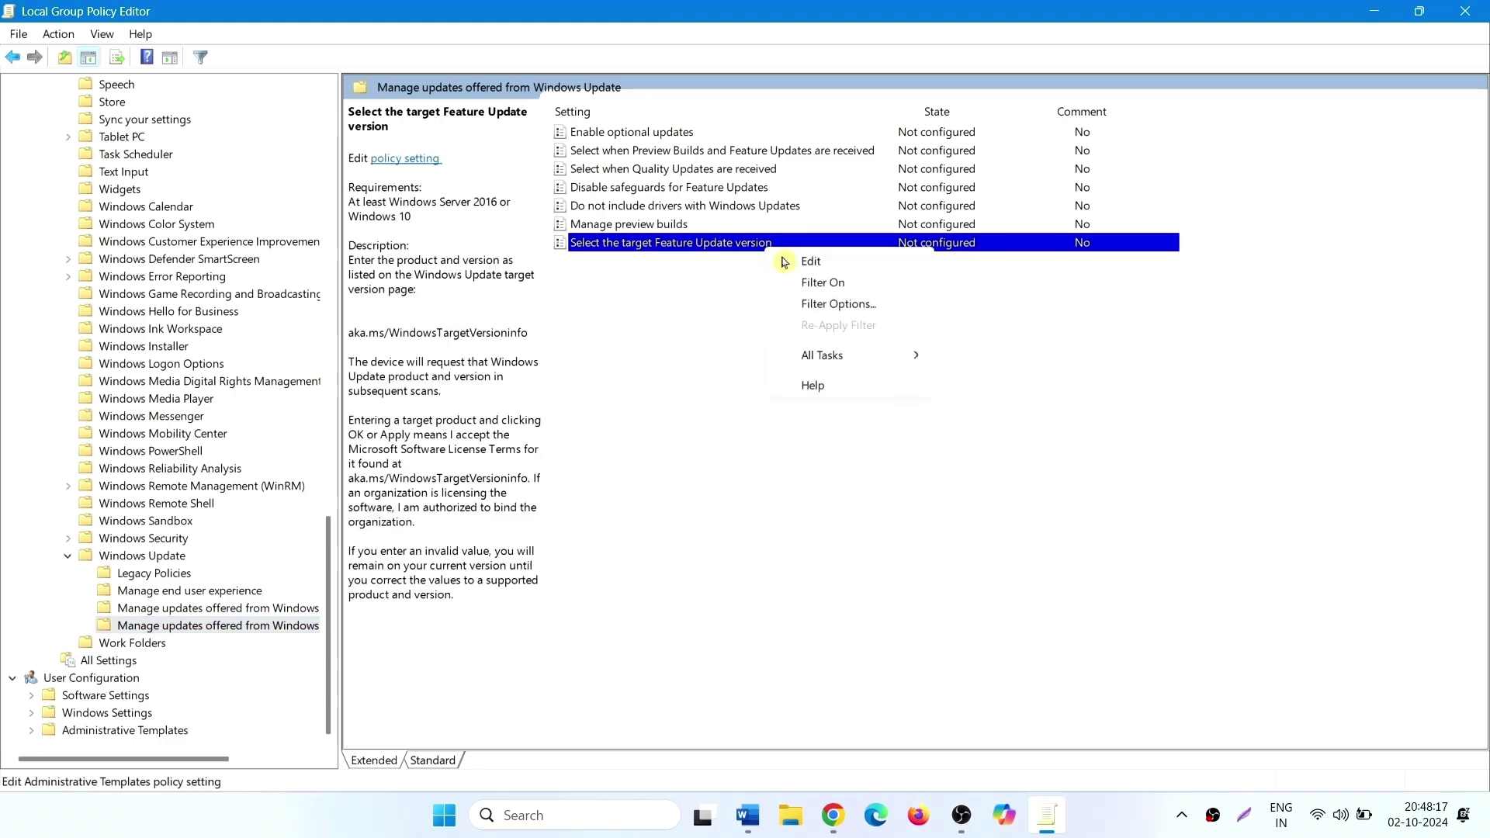
click(784, 262)
mouse_move(310, 199)
mouse_down()
mouse_move(615, 160)
mouse_move(678, 78)
mouse_up()
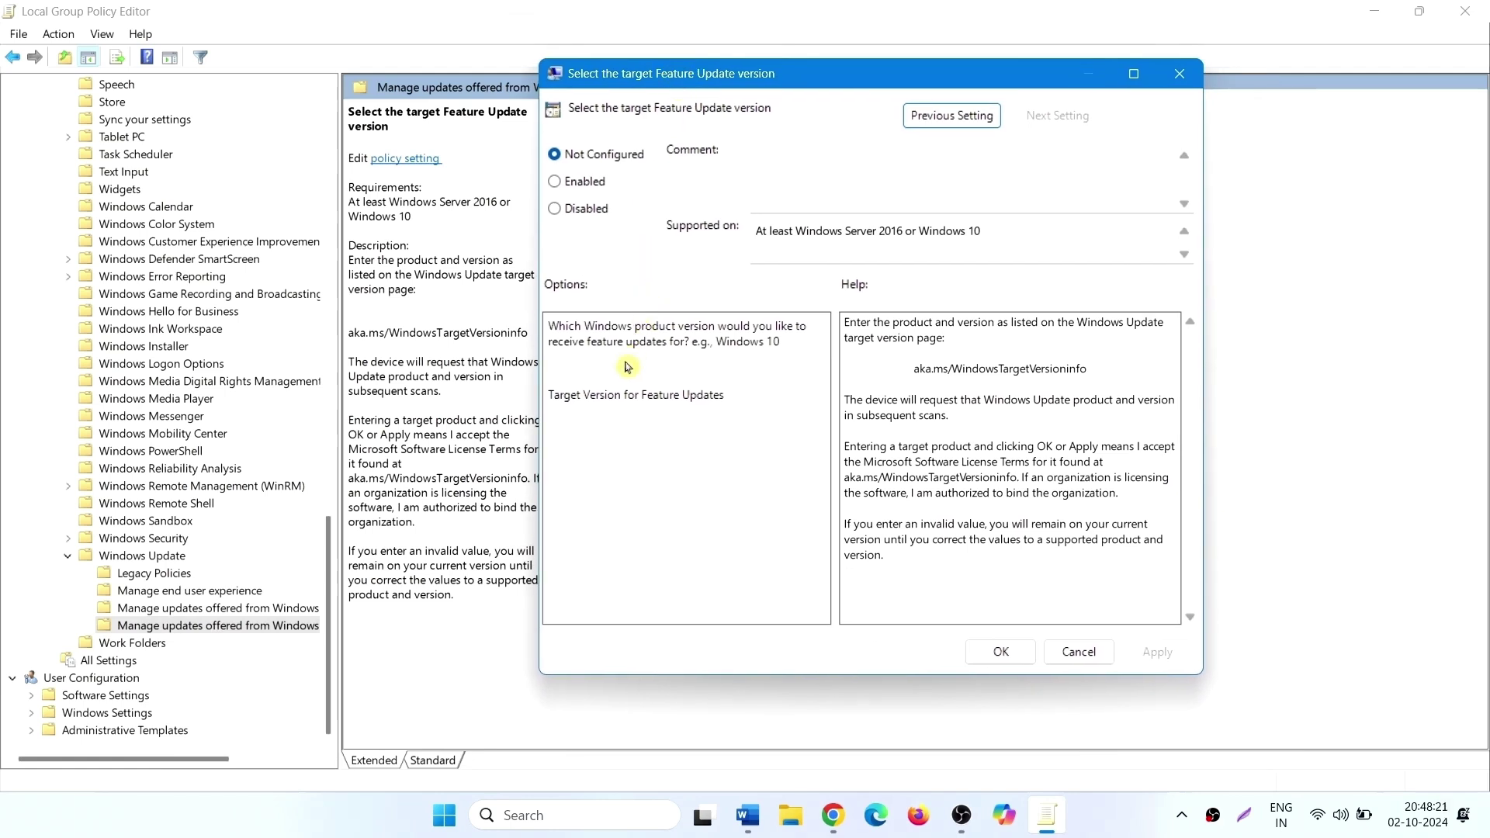
click(555, 183)
Step: Enter product Windows 11 and target version 24H2, then apply and confirm the policy
click(617, 367)
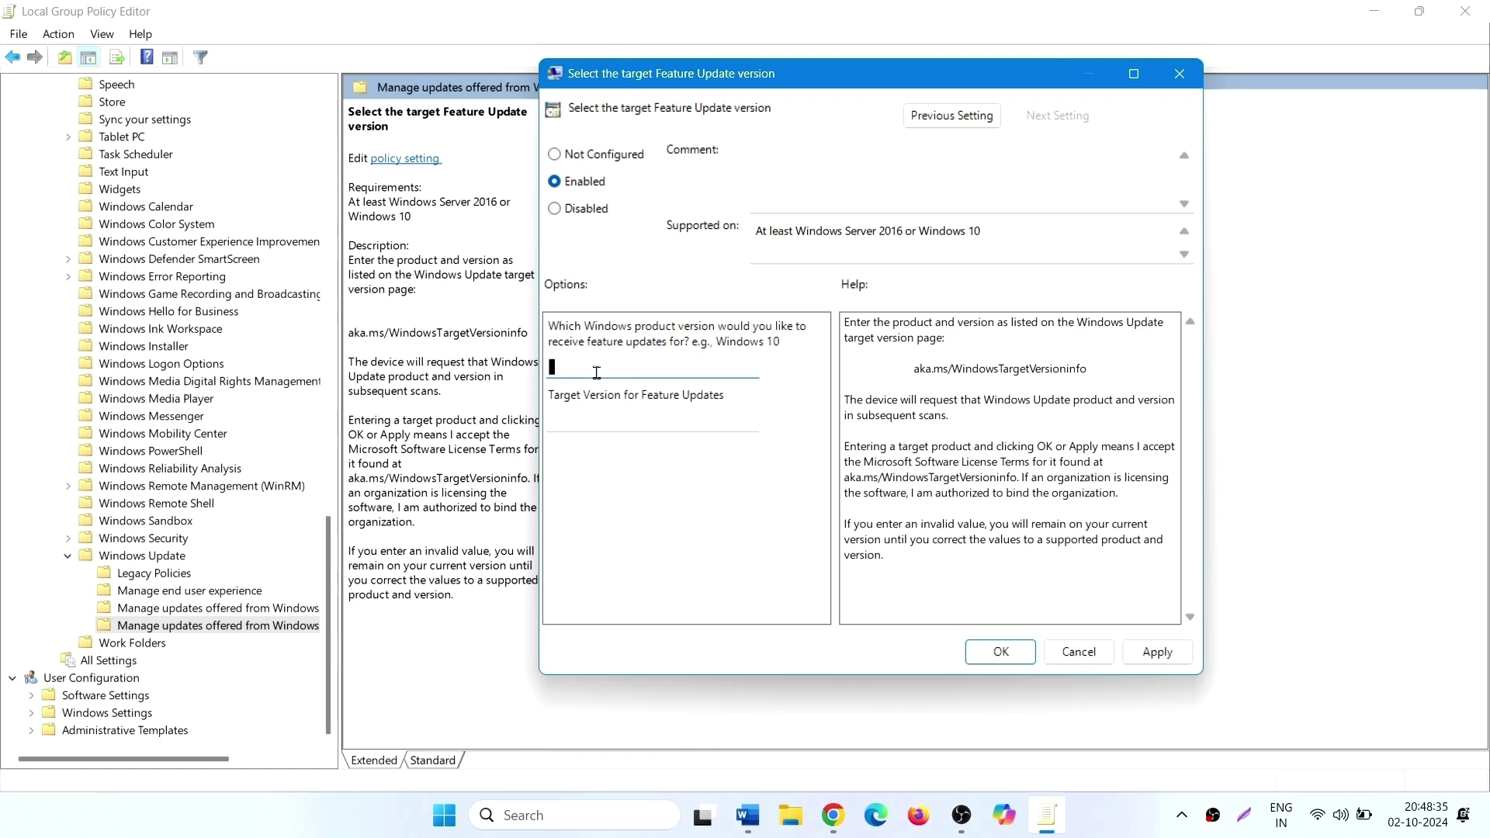
text(Wind)
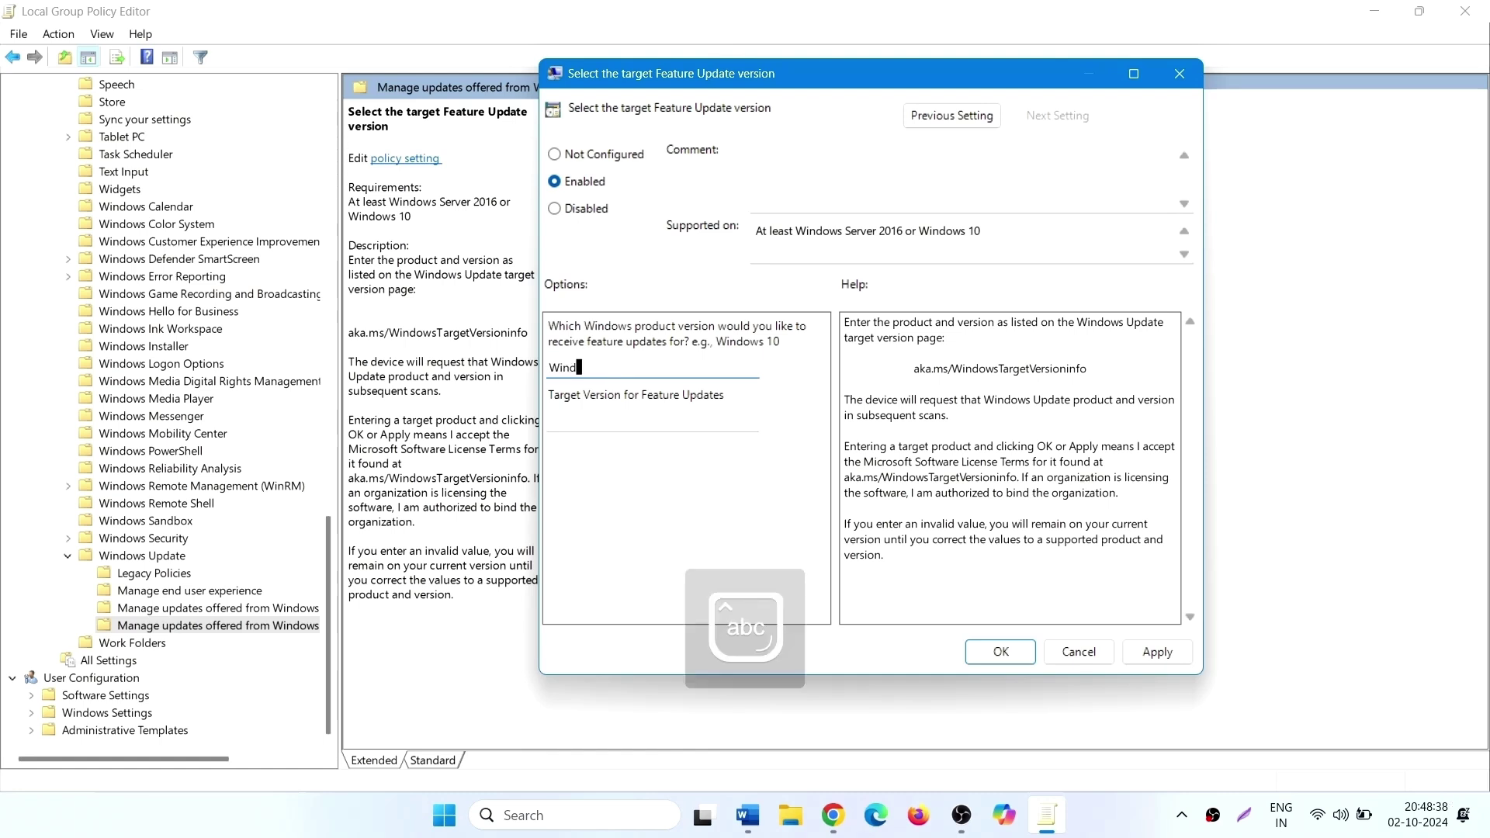
text(ows 11)
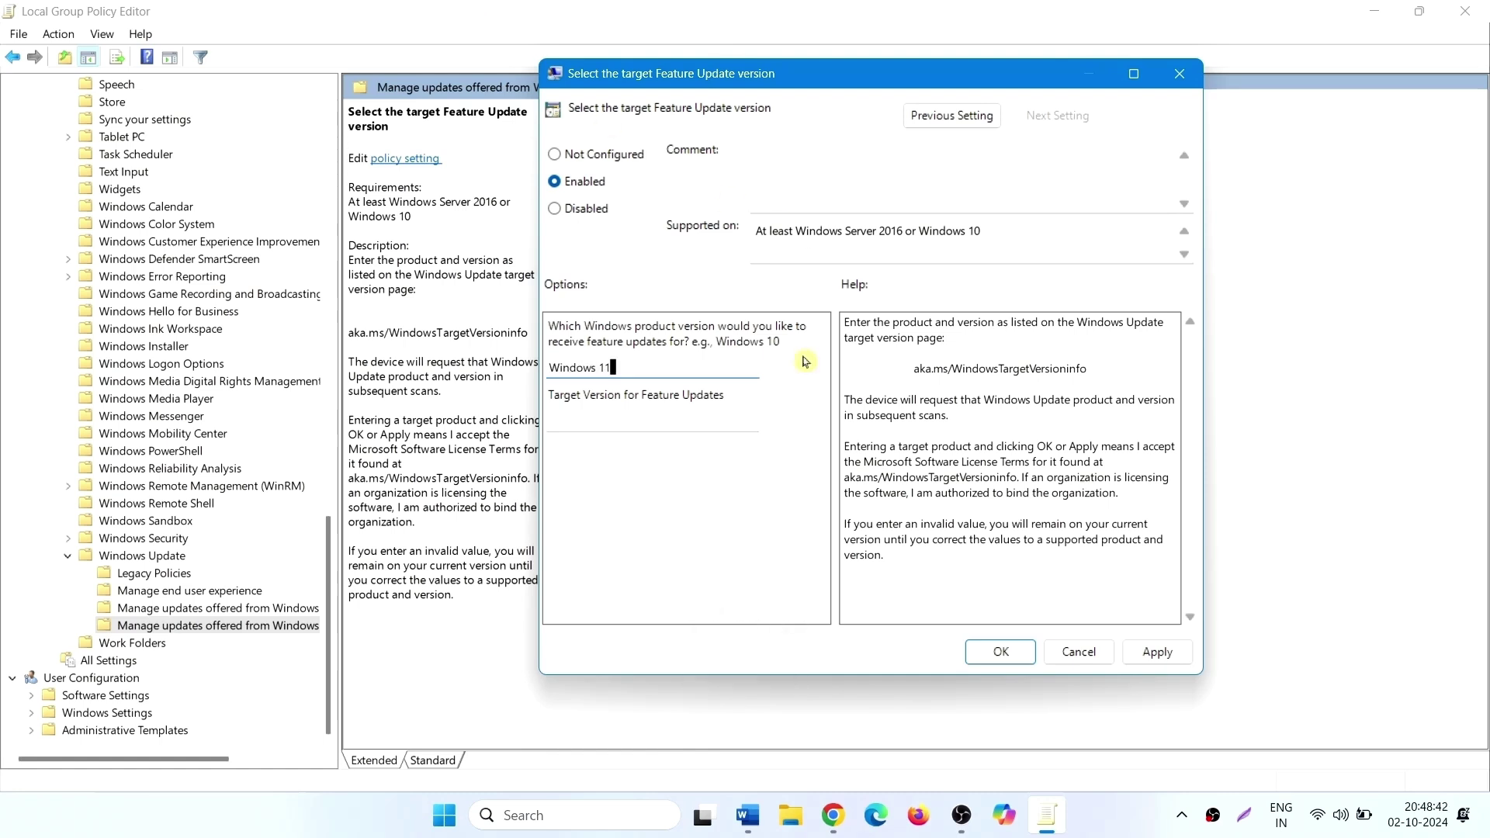
click(611, 424)
text(24)
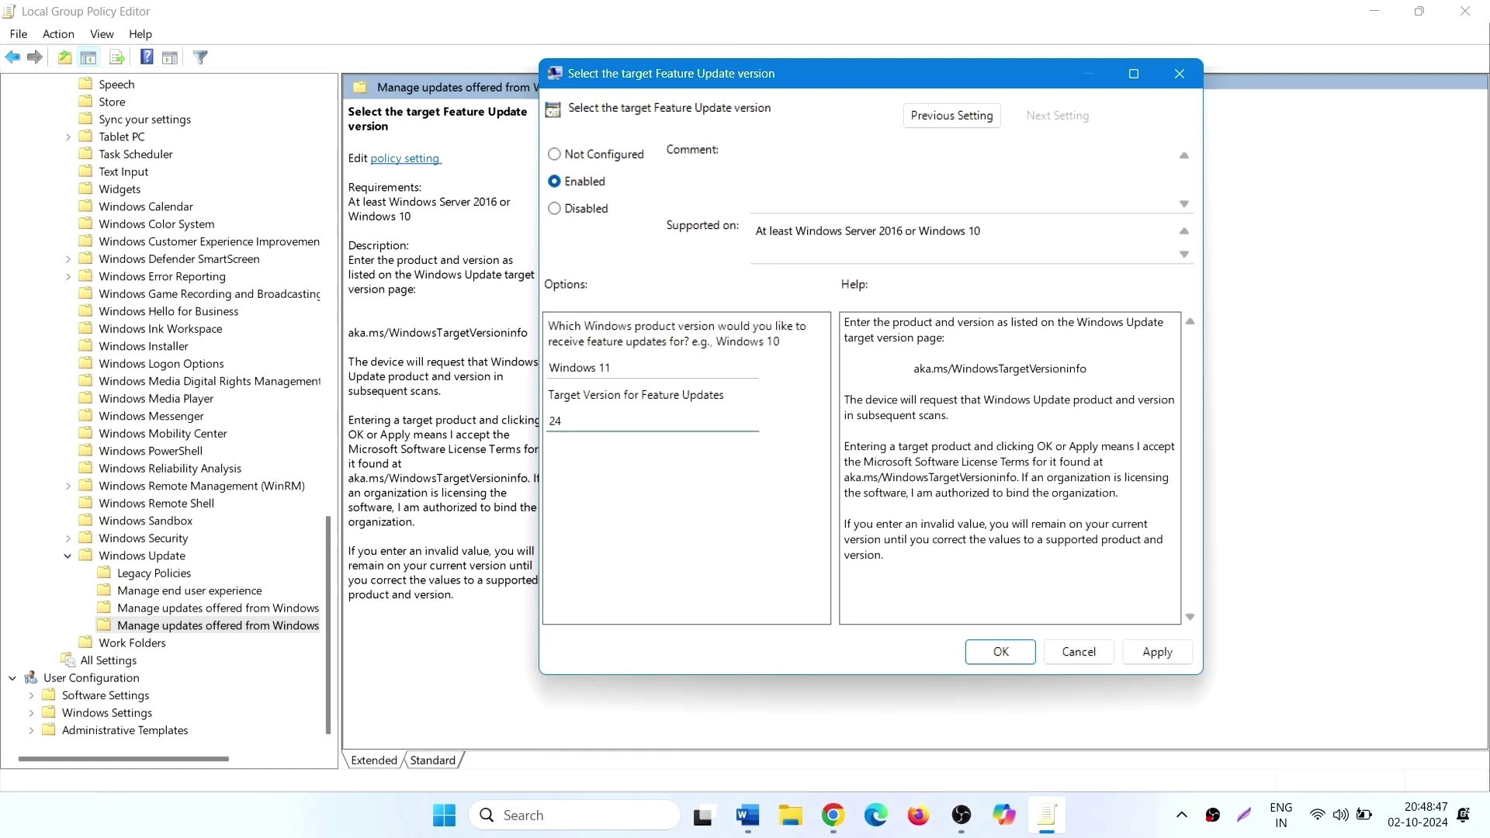
key(Caps_Lock)
text(H2)
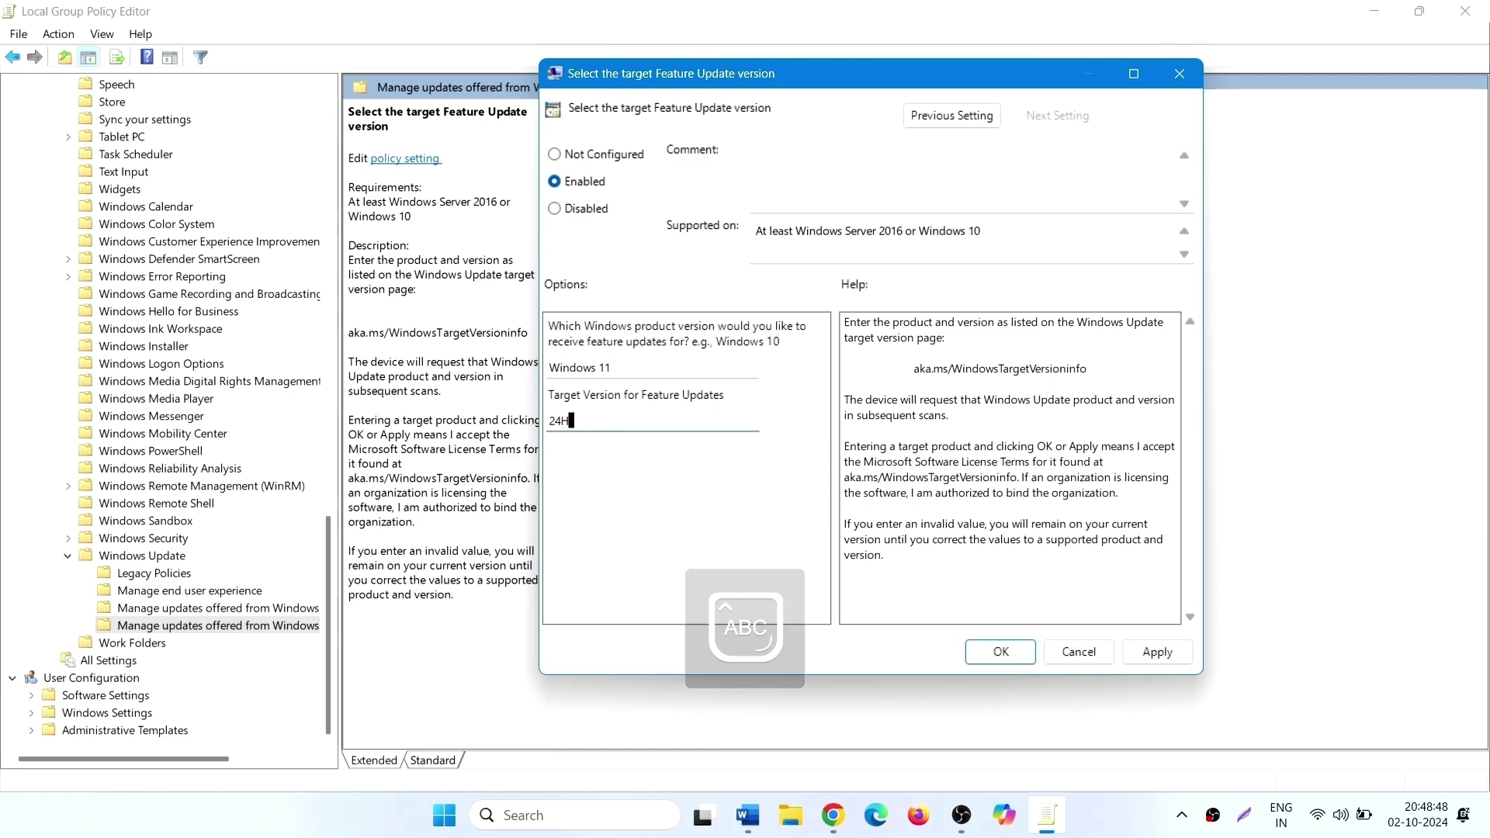
click(1158, 652)
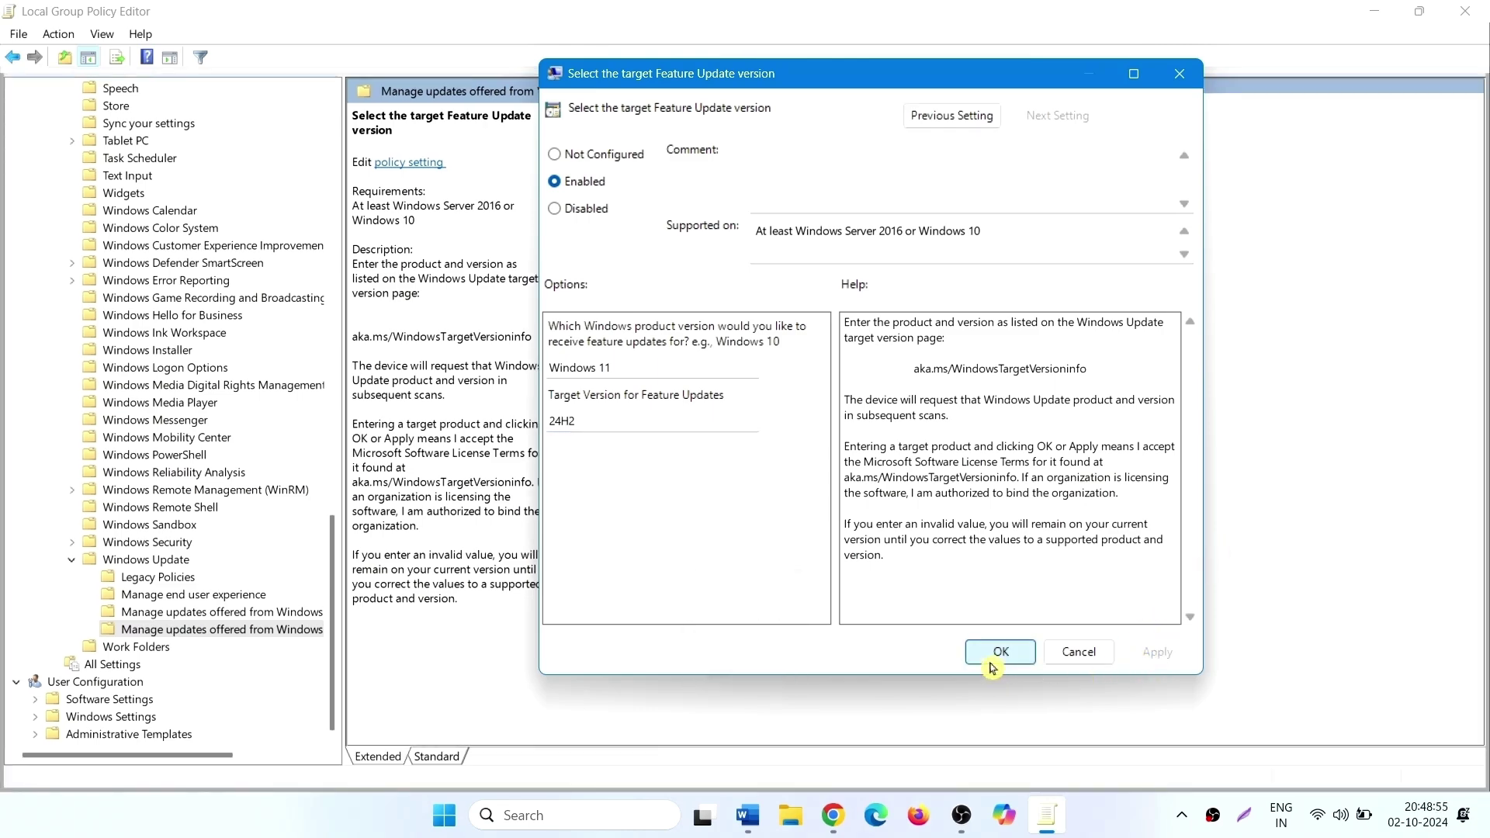
click(996, 655)
key(super+d)
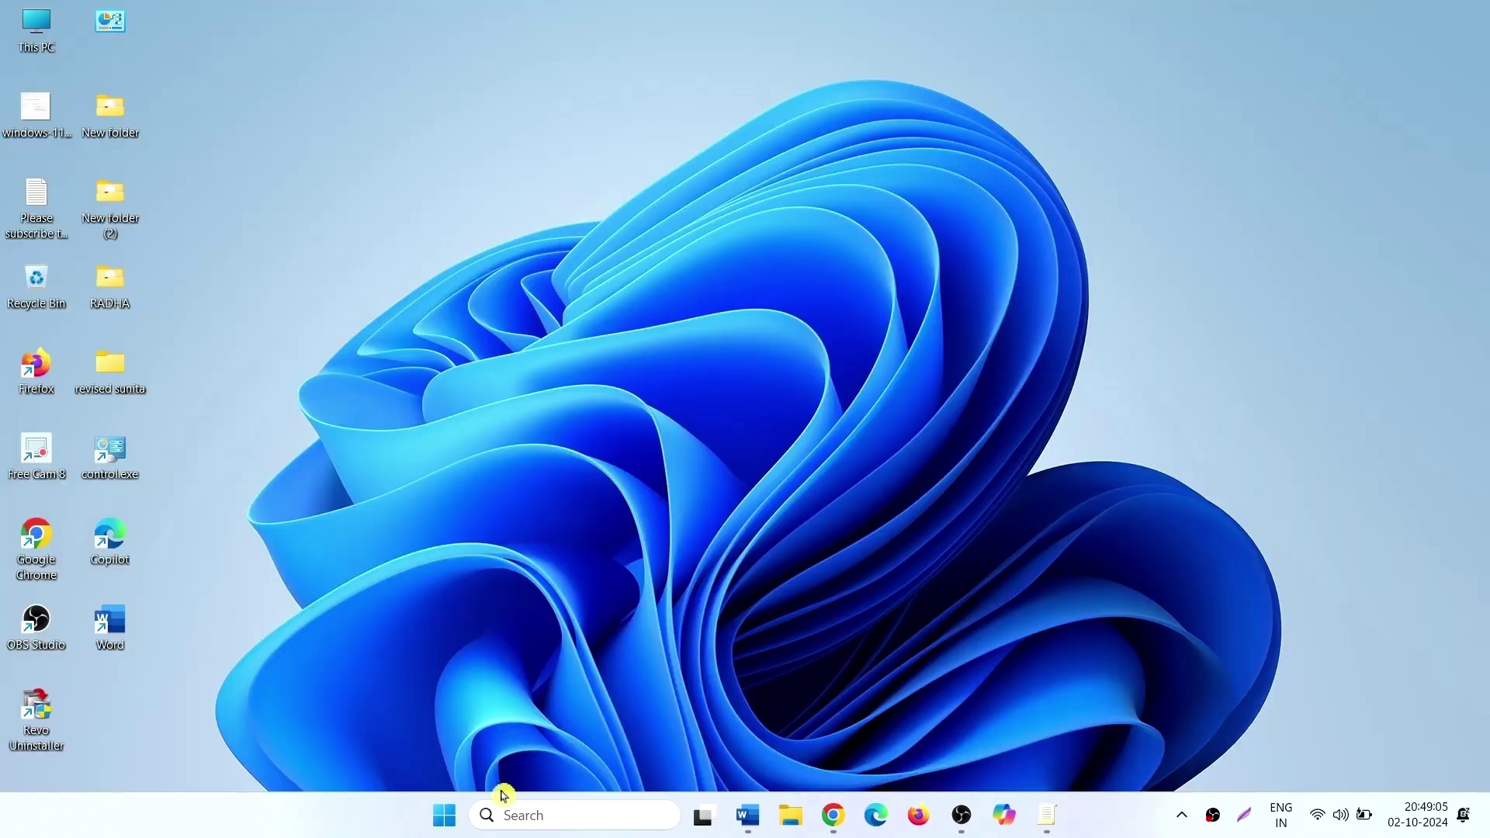
click(445, 815)
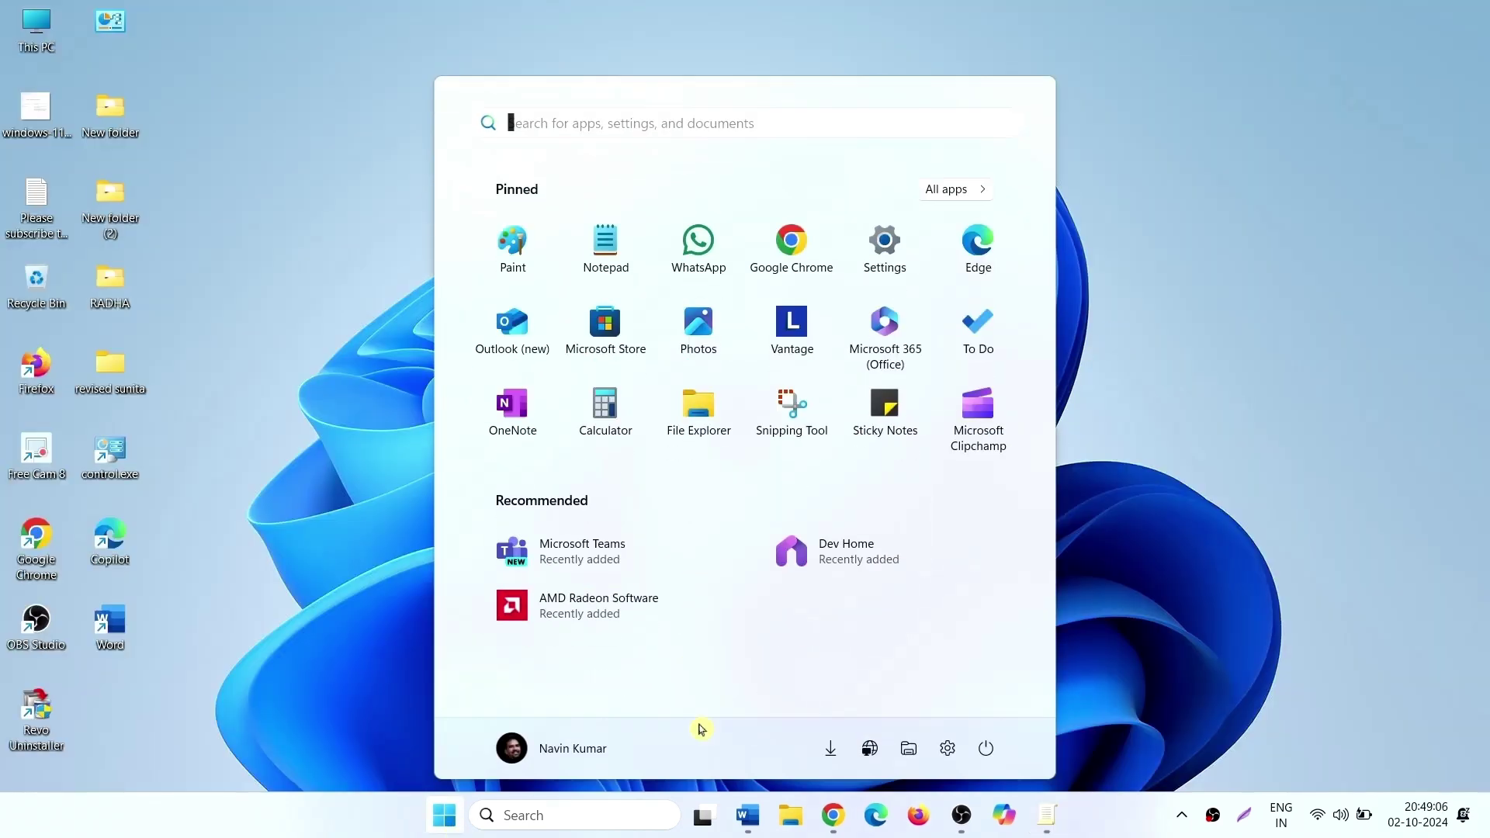
click(885, 228)
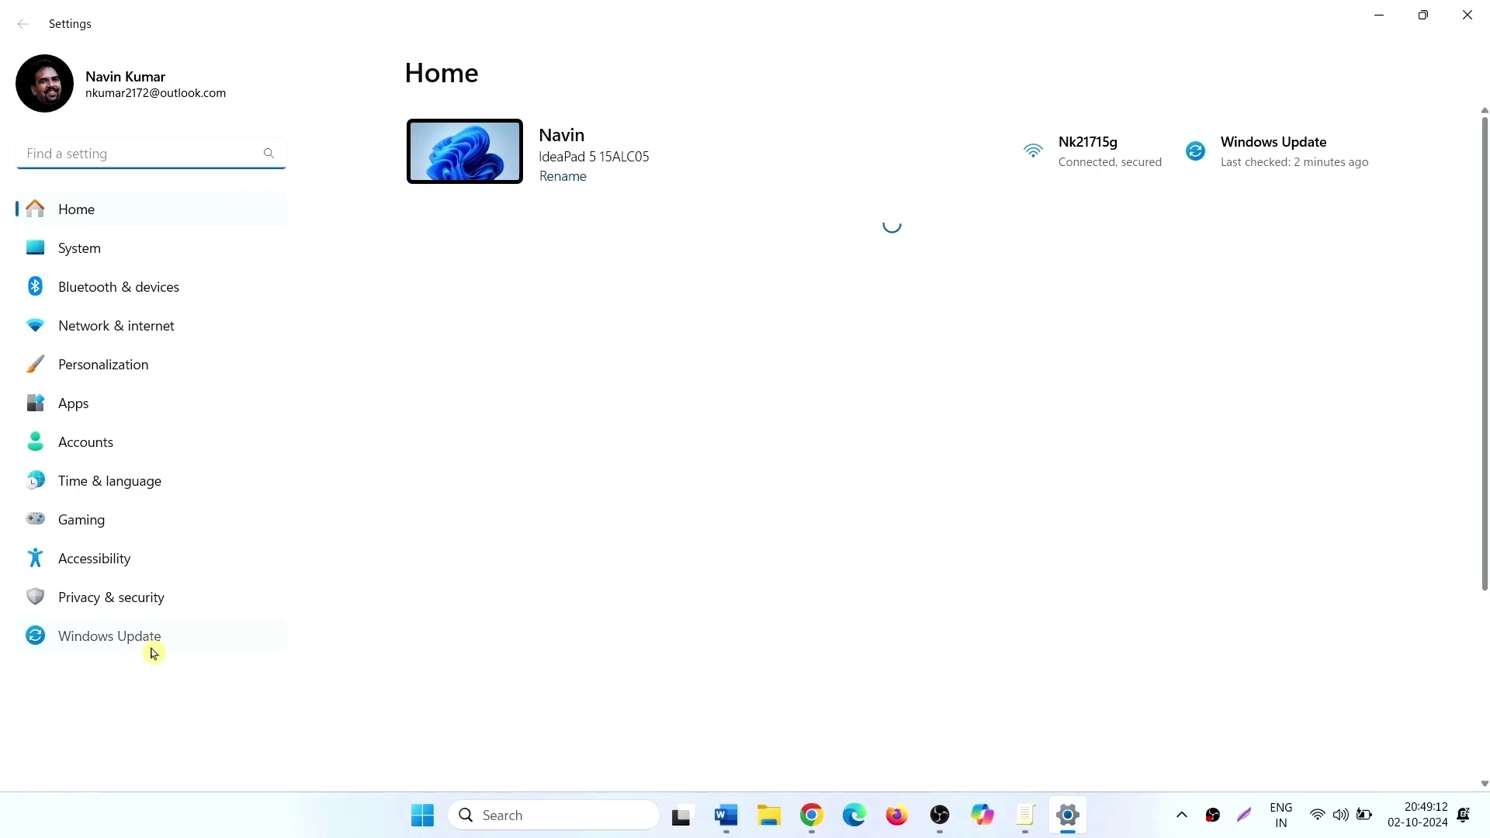
click(150, 652)
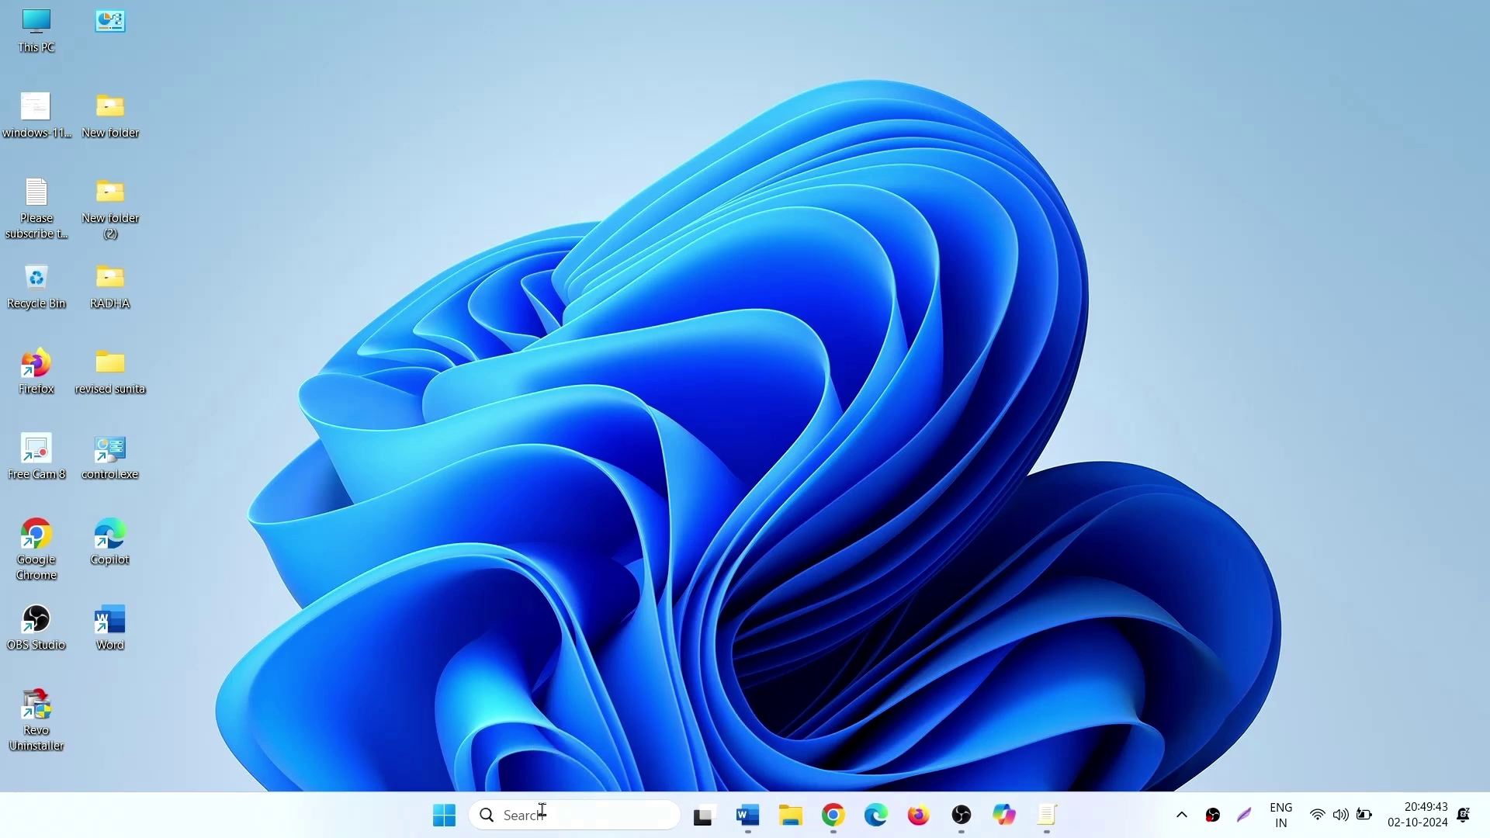
Step: Search for regedit and launch Registry Editor from the results
click(543, 815)
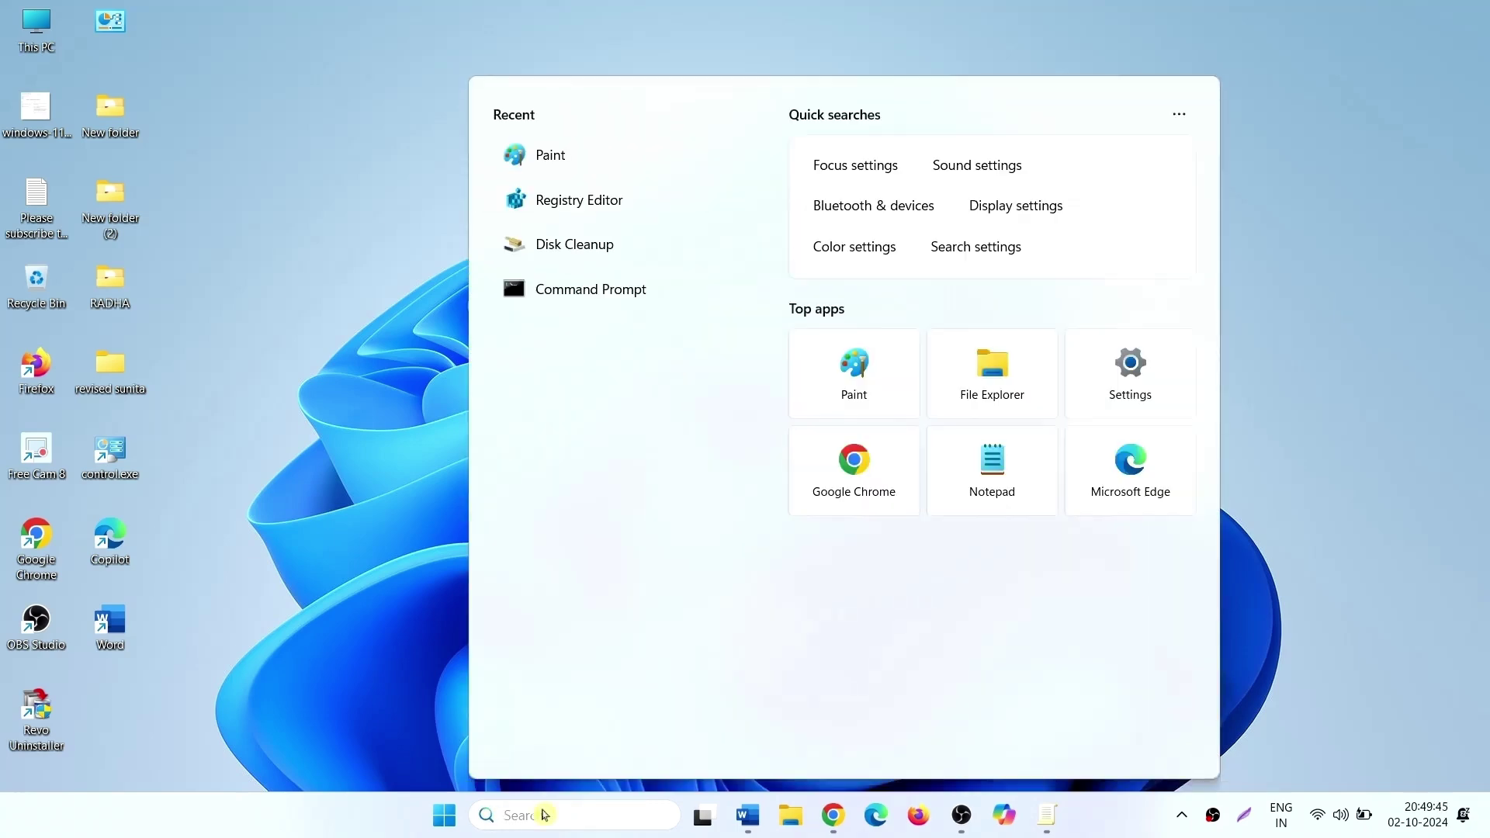
text(reged)
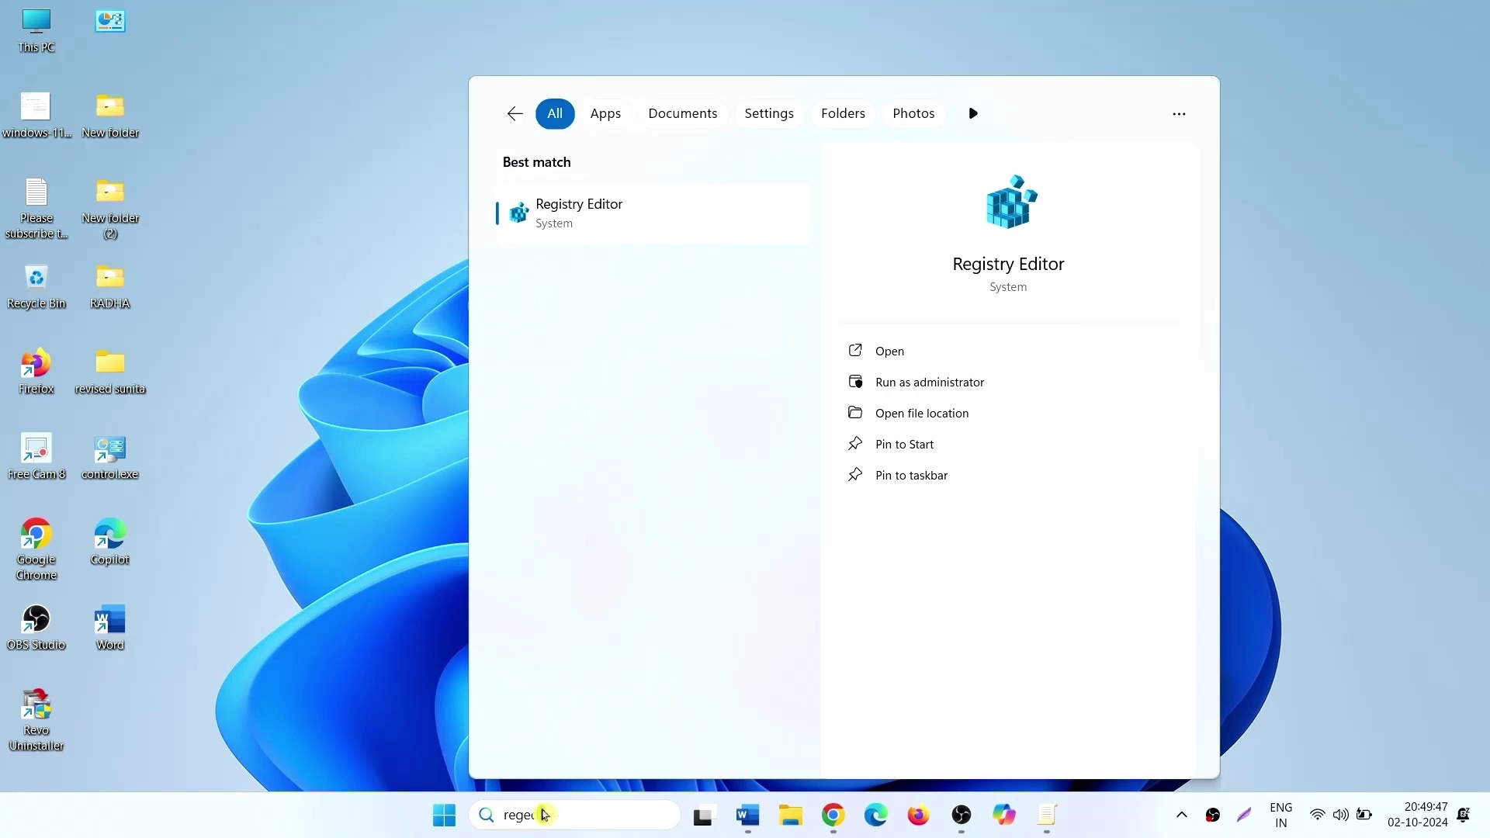
text(it)
click(698, 205)
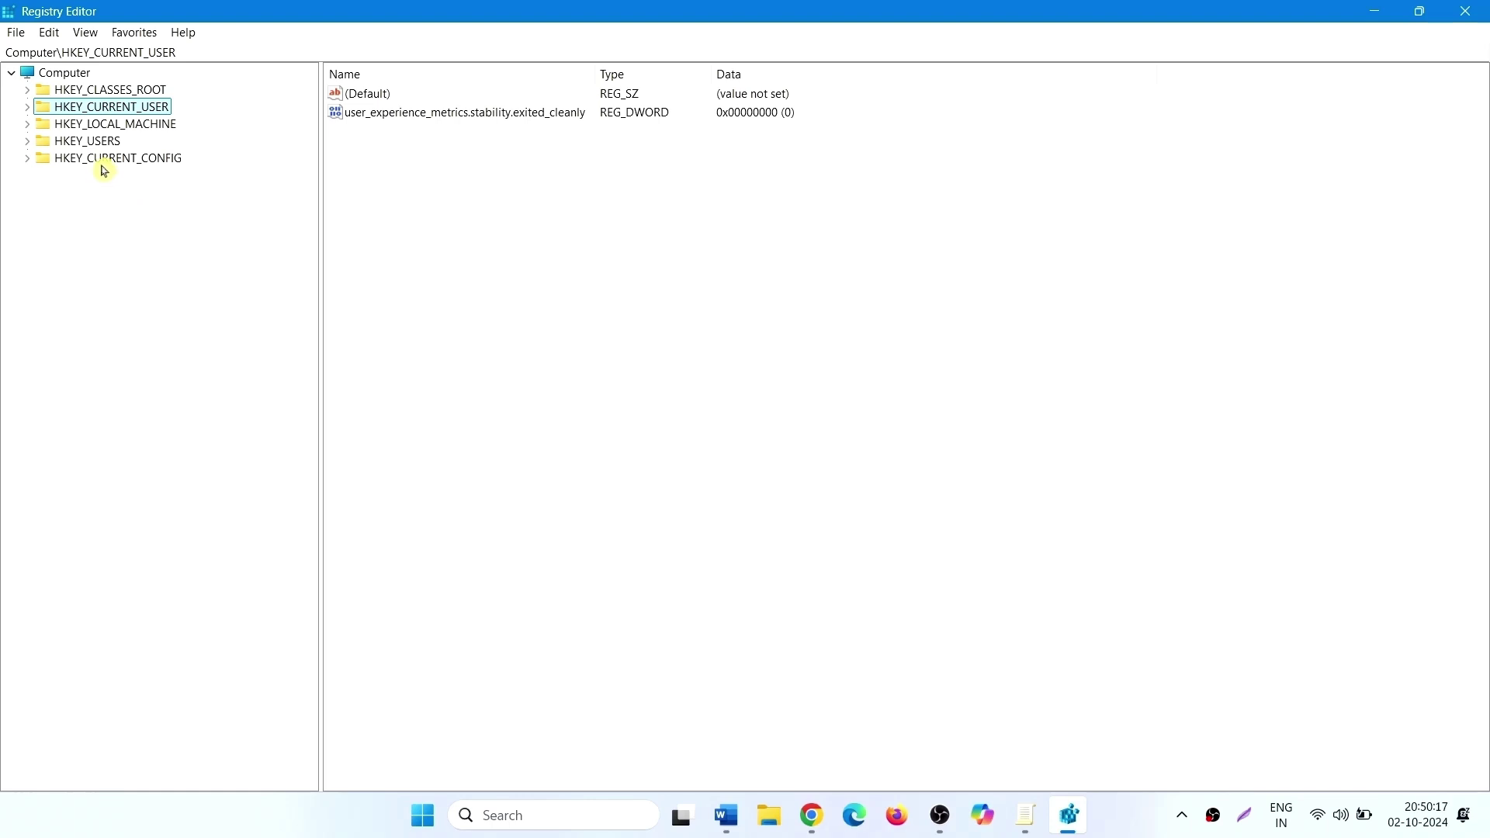
Step: Browse to HKLM\SOFTWARE\Policies\Microsoft\Windows and select the existing WindowsUpdate key
click(28, 125)
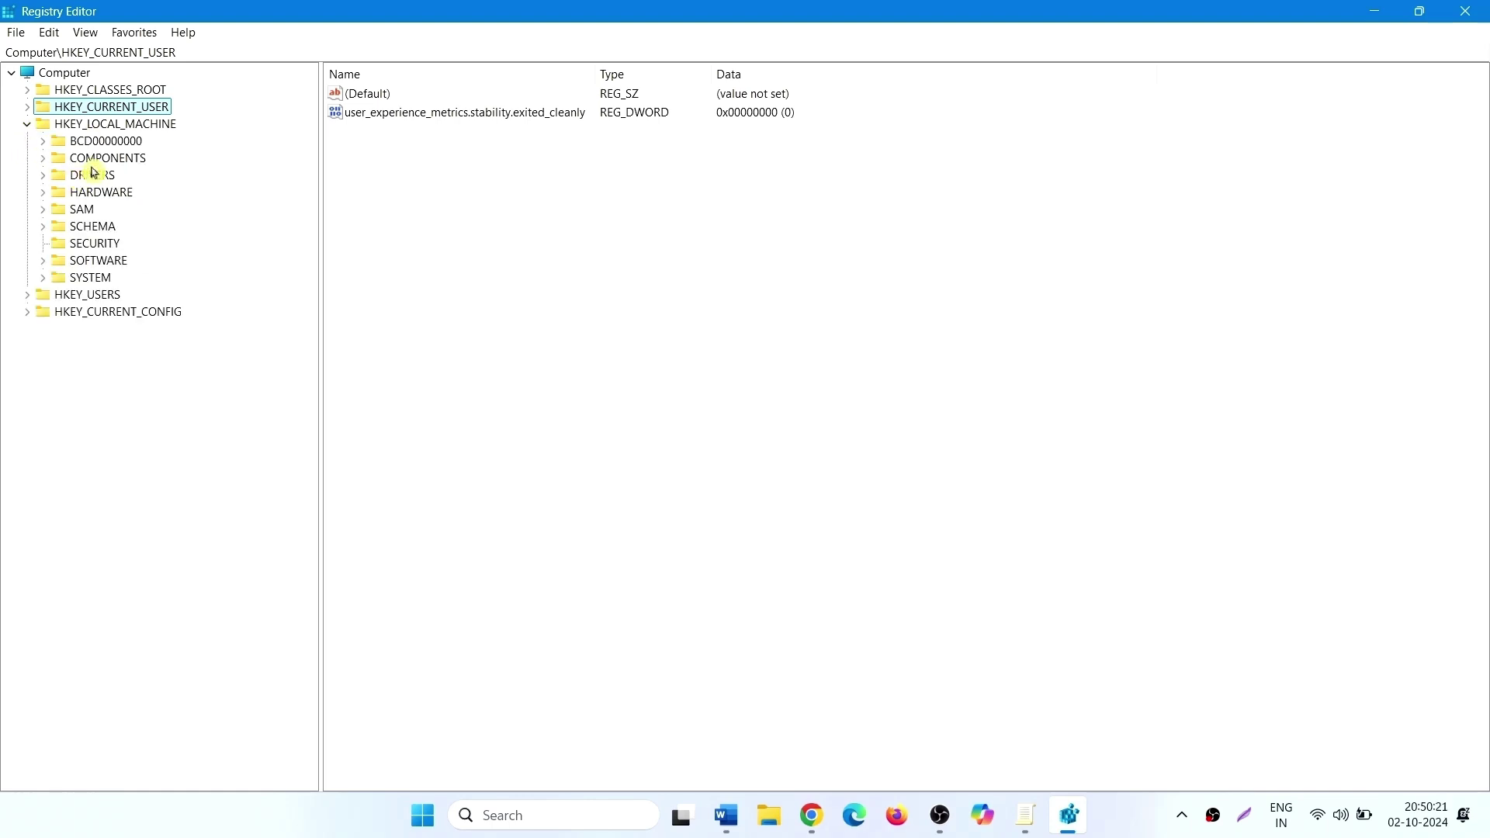
click(73, 125)
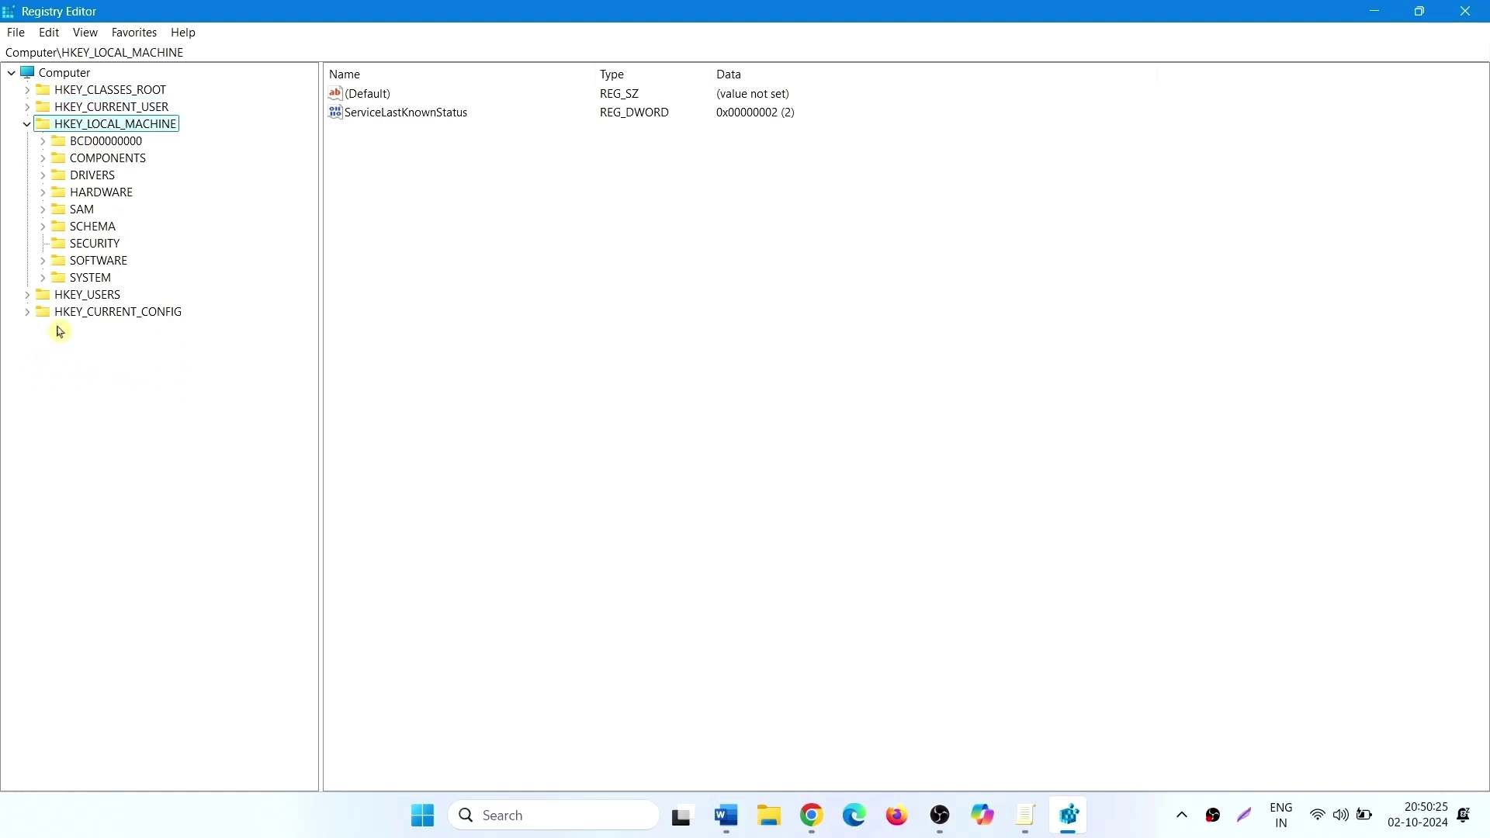
click(46, 267)
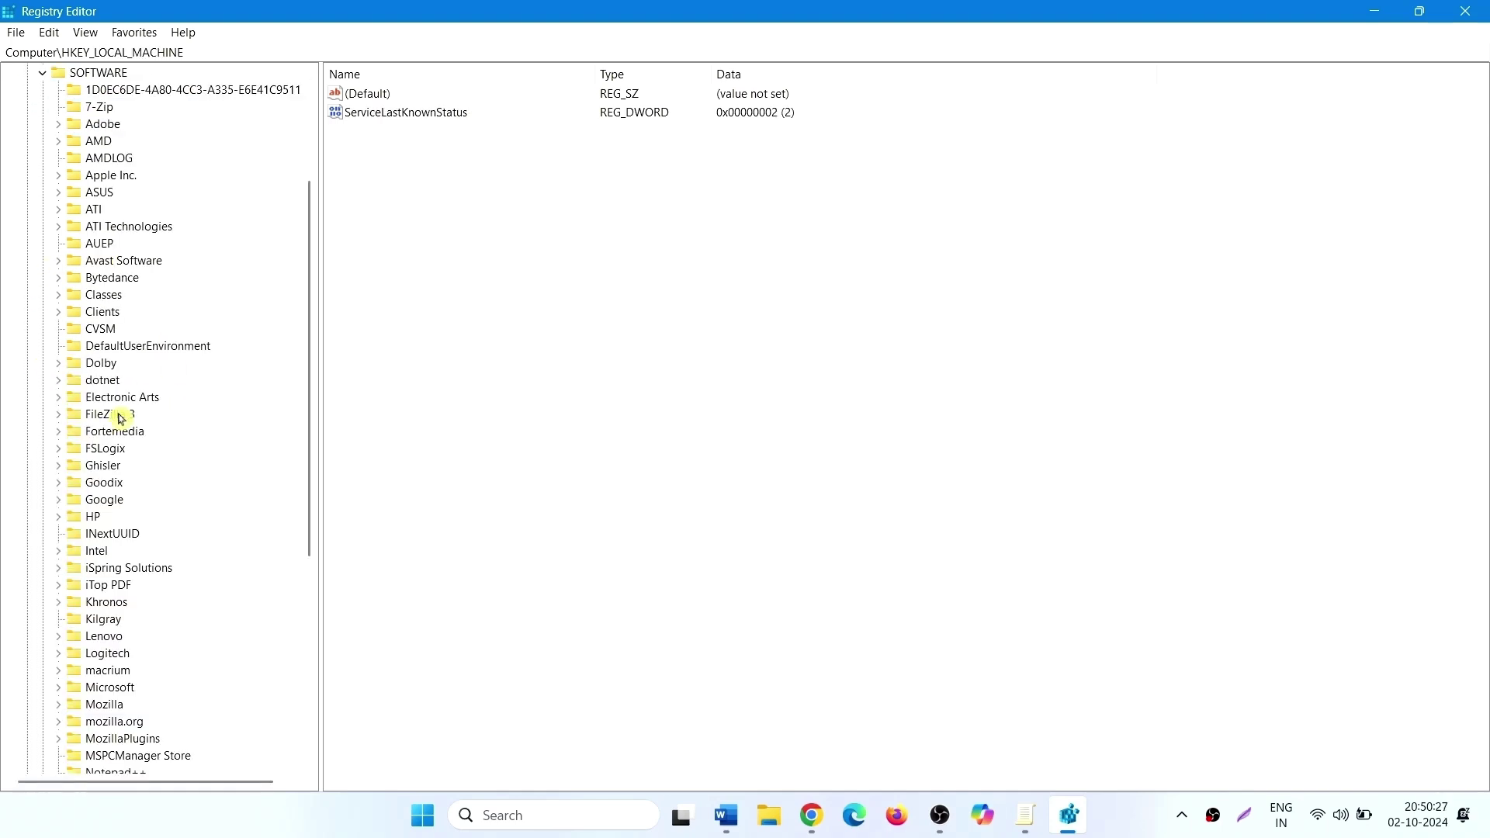
scroll(223, 499, down, 2)
scroll(223, 498, down, 5)
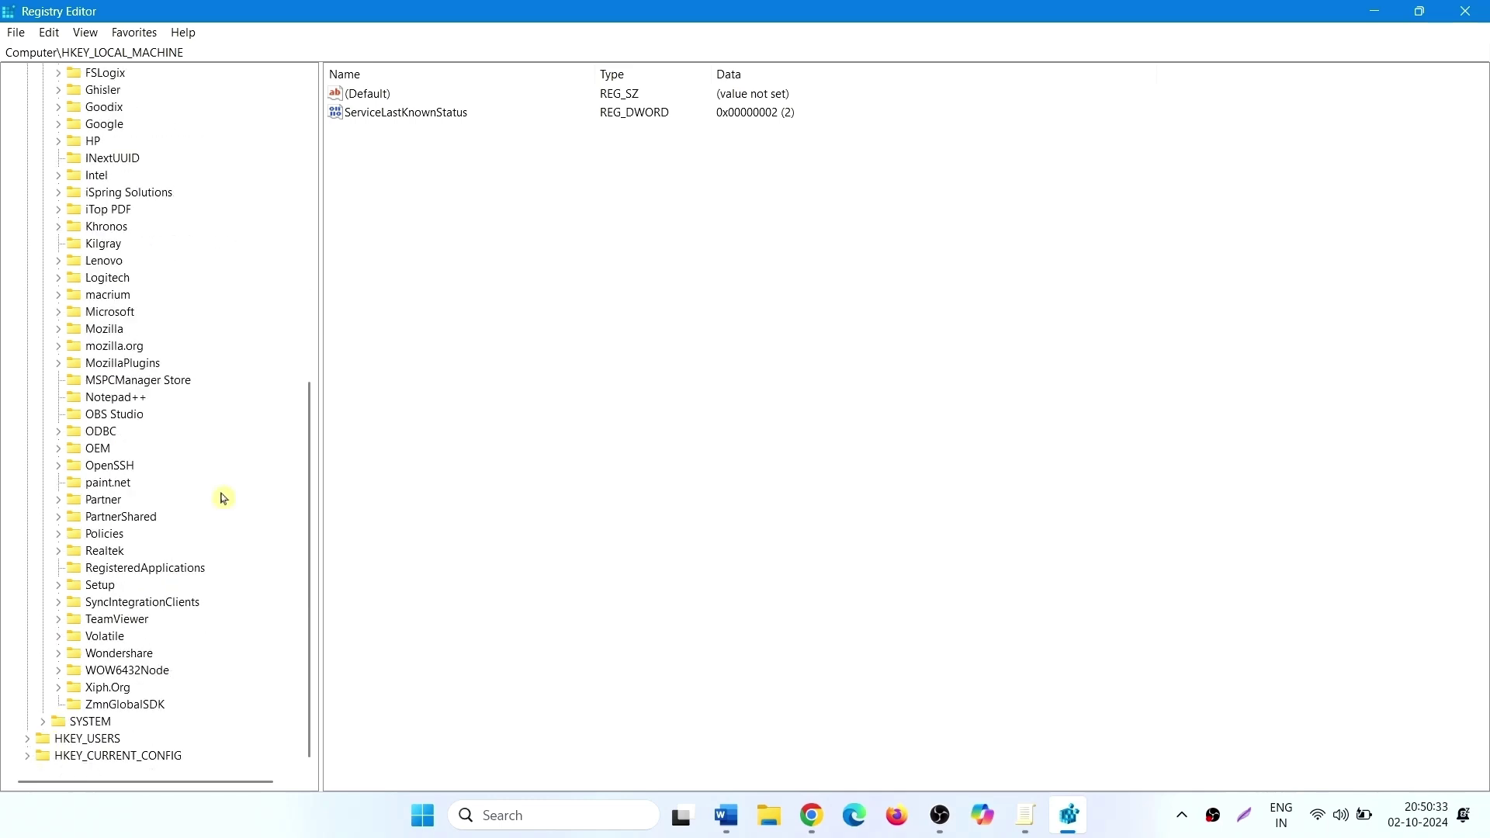
click(58, 535)
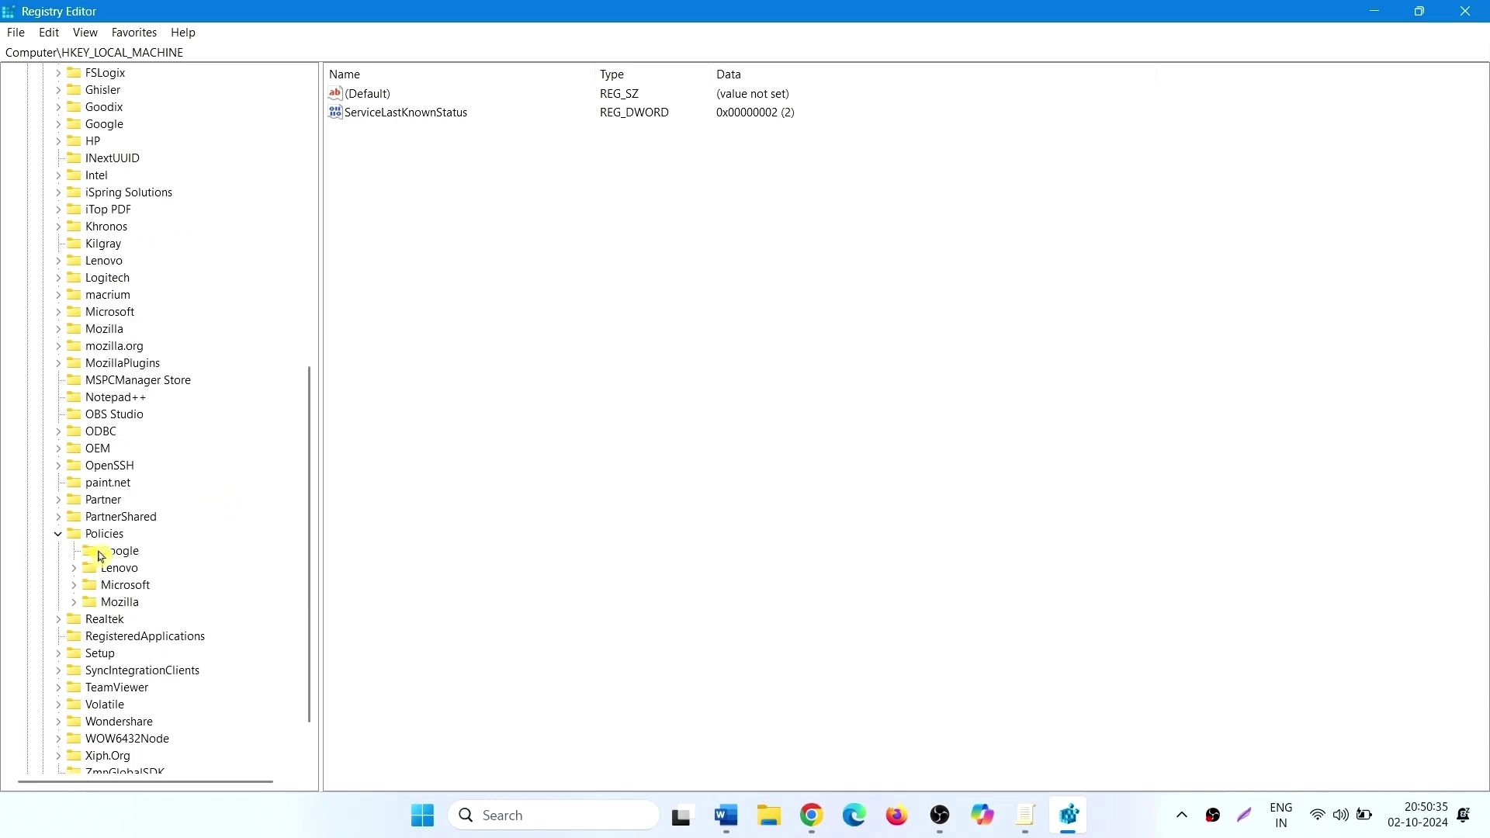
click(116, 586)
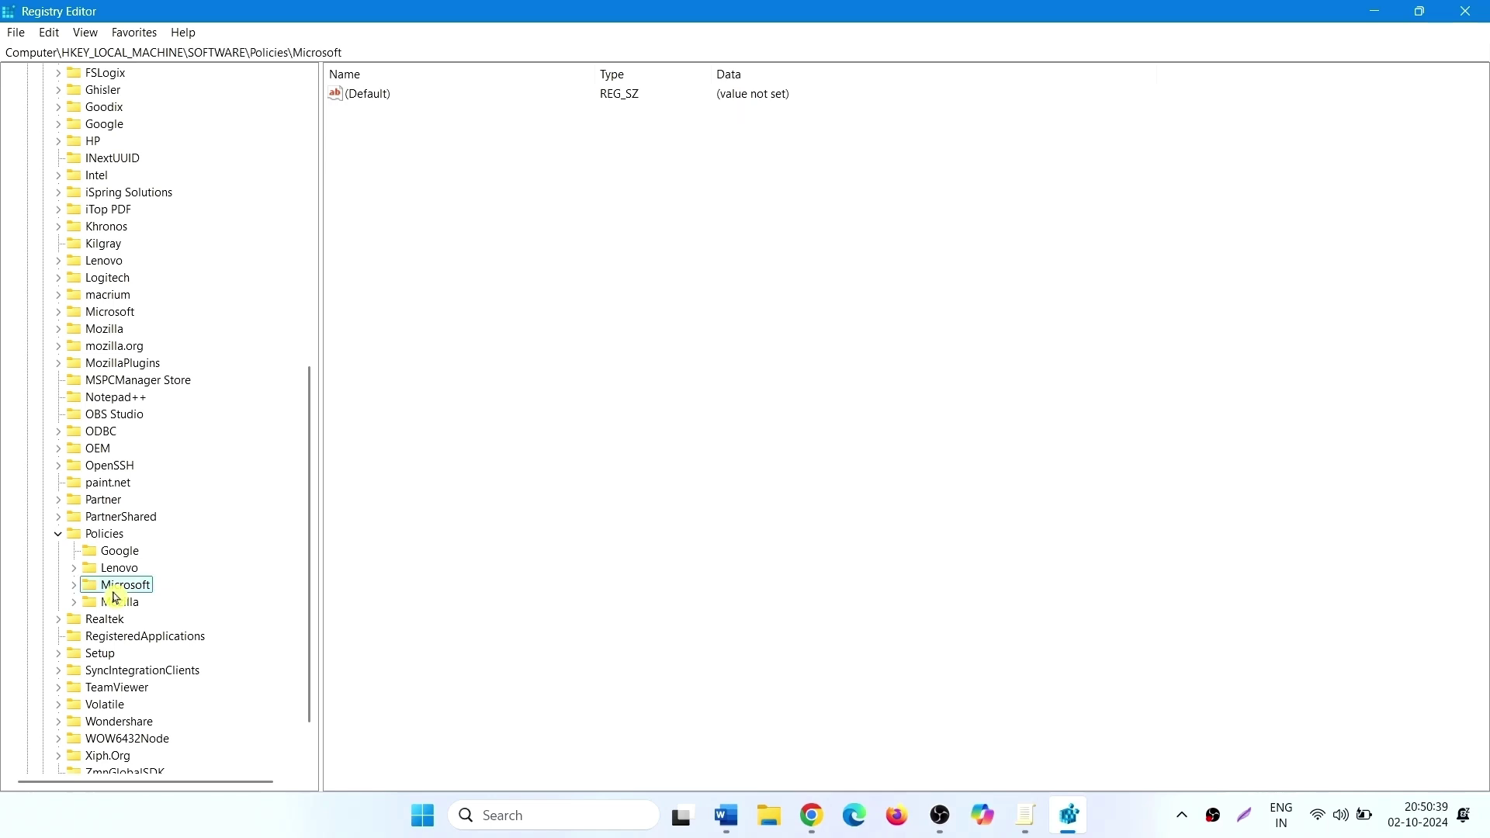
click(75, 584)
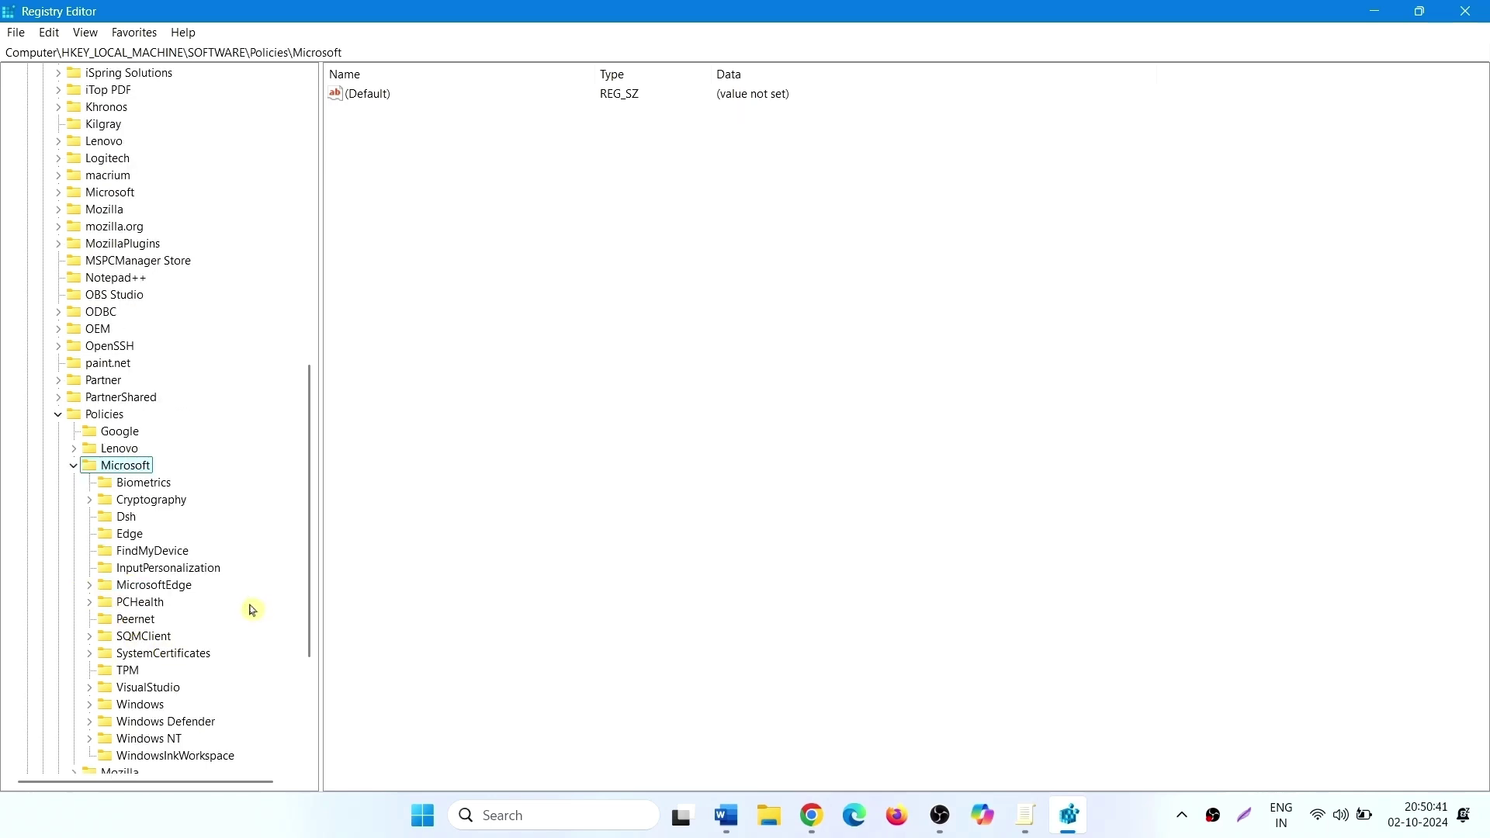
scroll(107, 609, down, 2)
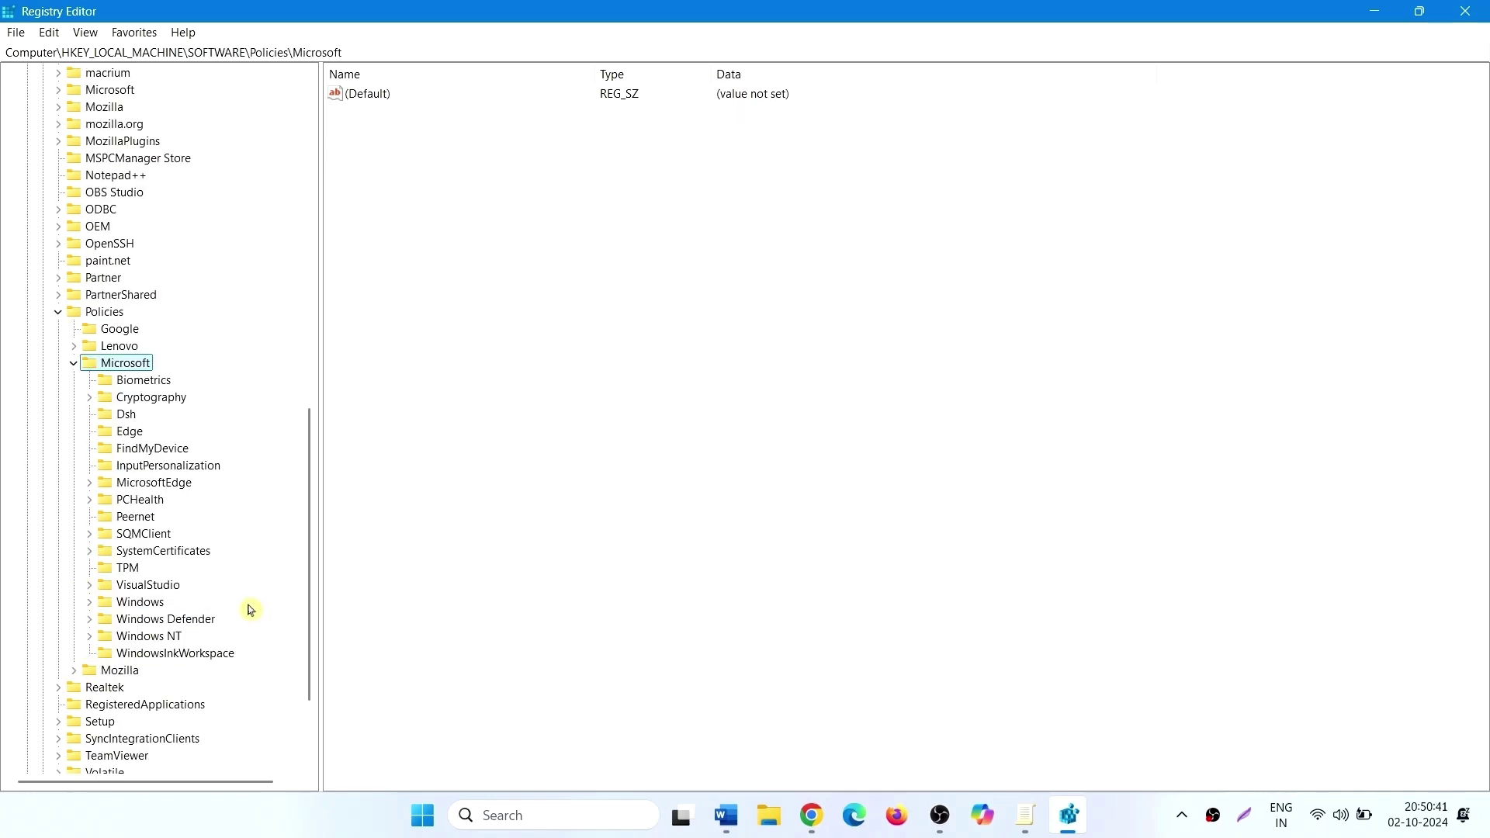
click(90, 603)
scroll(210, 548, down, 5)
click(126, 435)
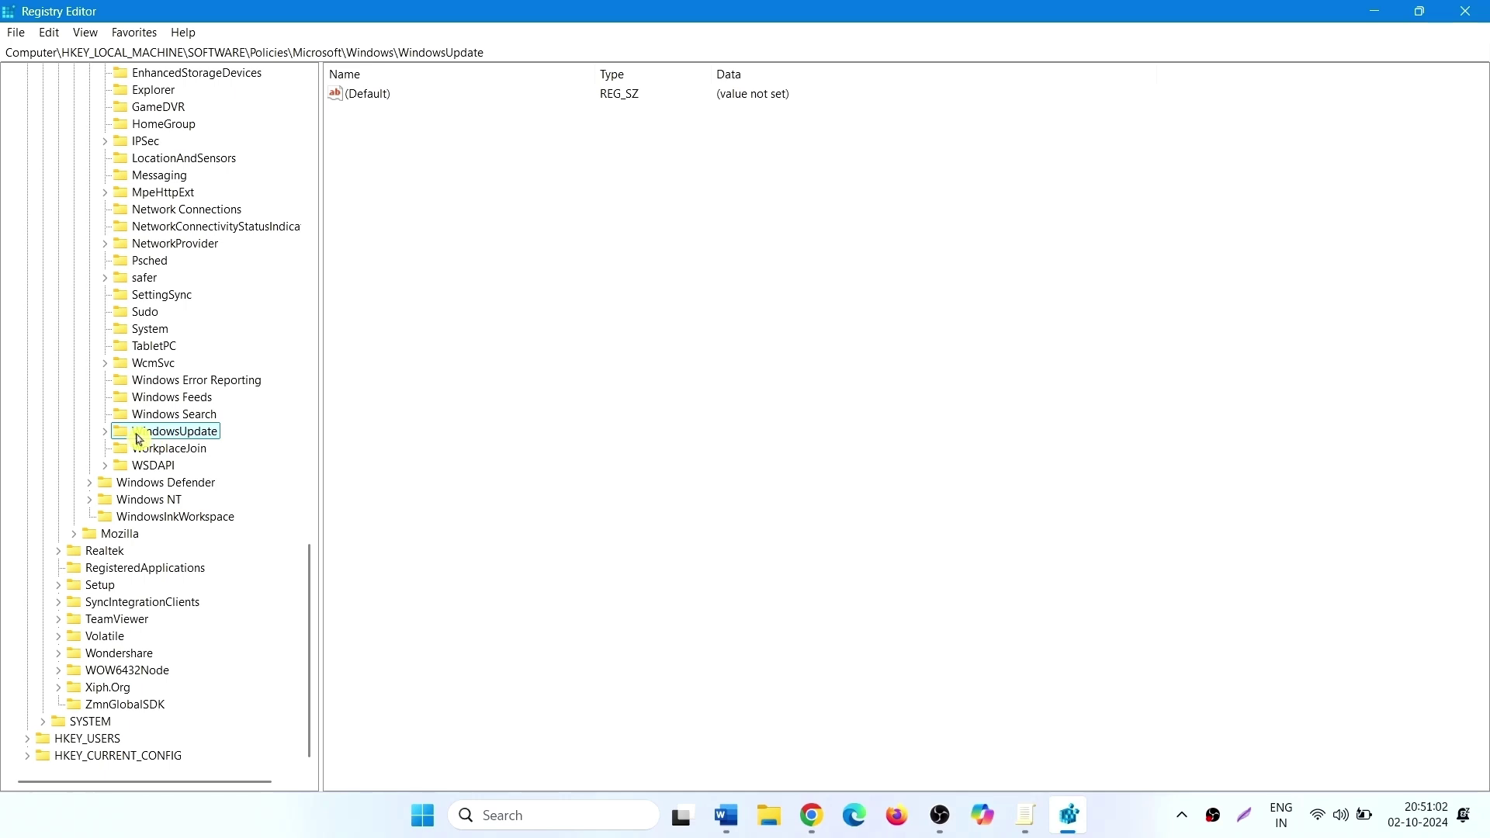
scroll(137, 438, up, 6)
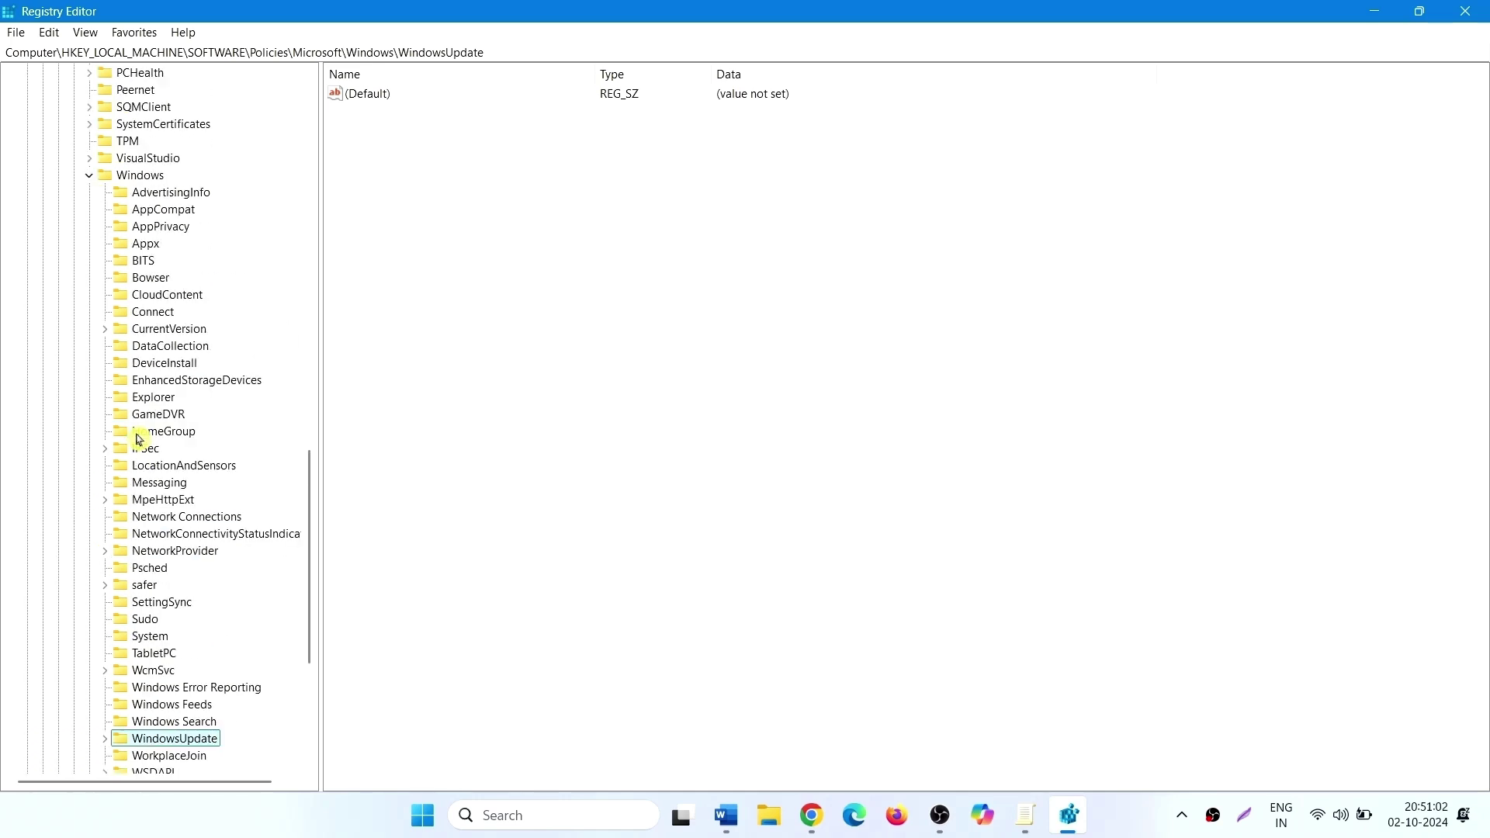
Step: Create a stray New Key #1 under Windows, then delete it and confirm
right_click(124, 179)
mouse_move(170, 206)
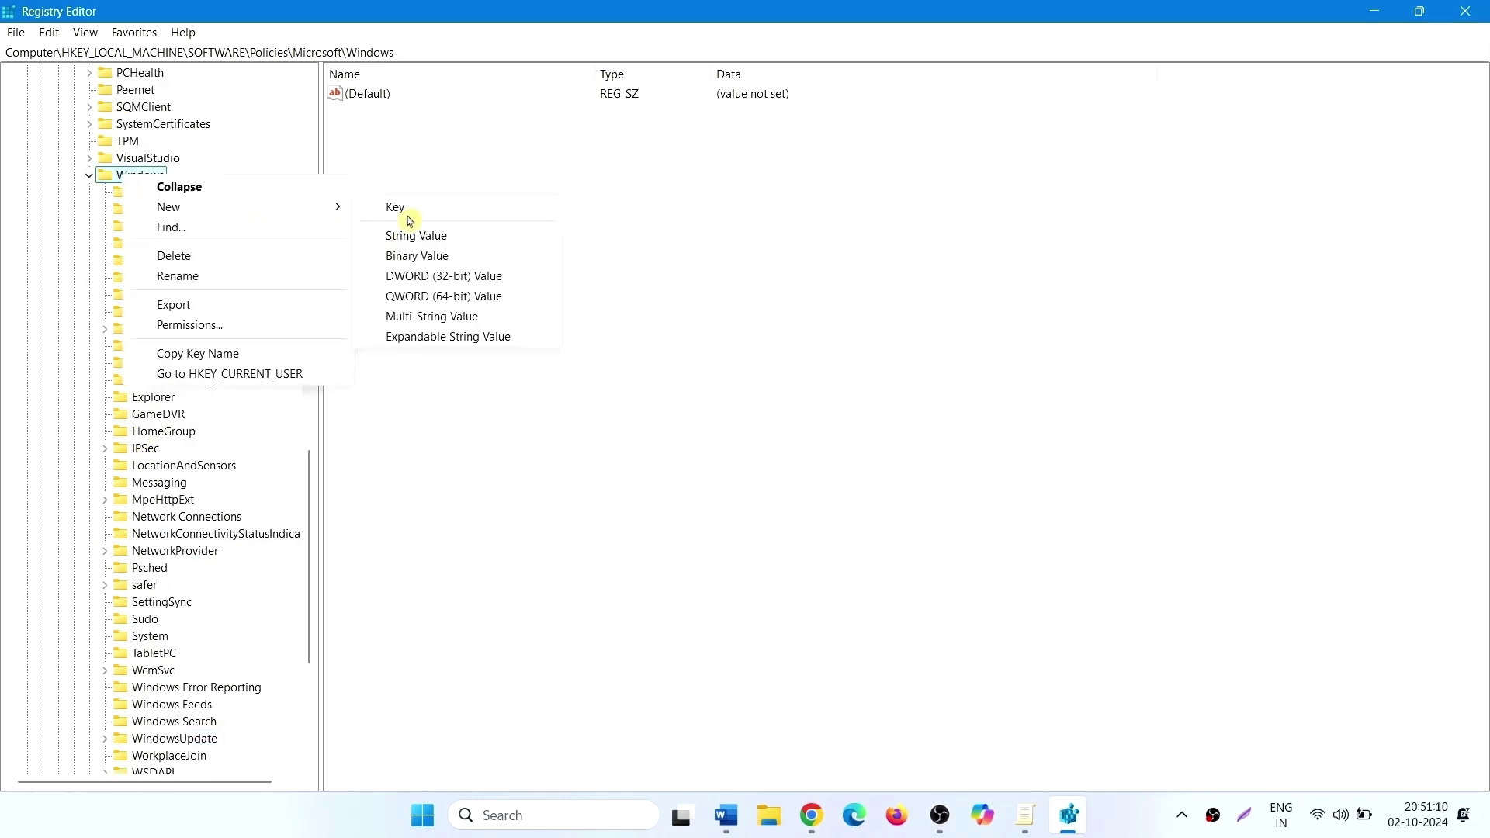
click(396, 207)
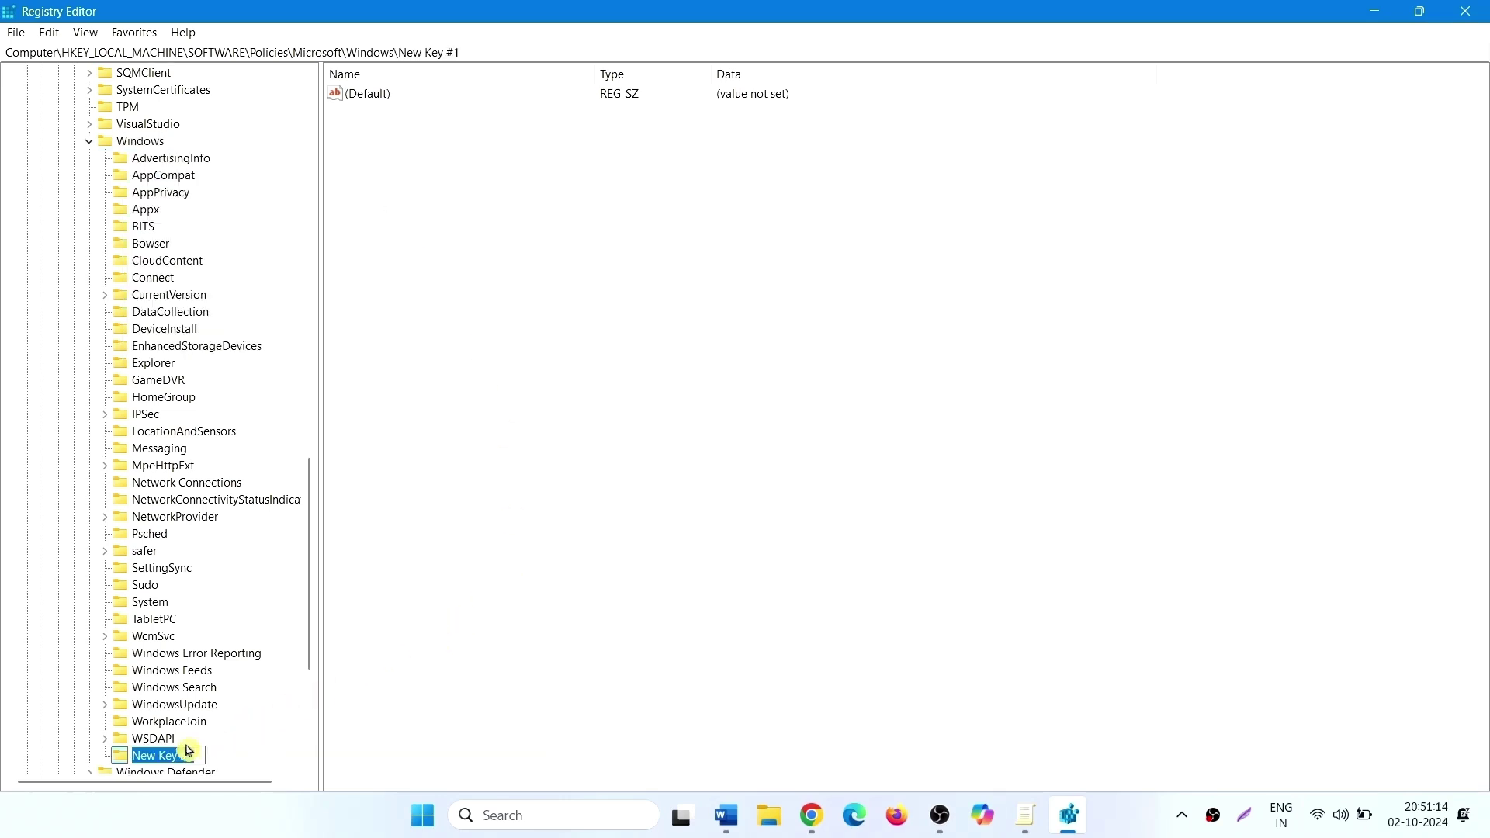
key(Return)
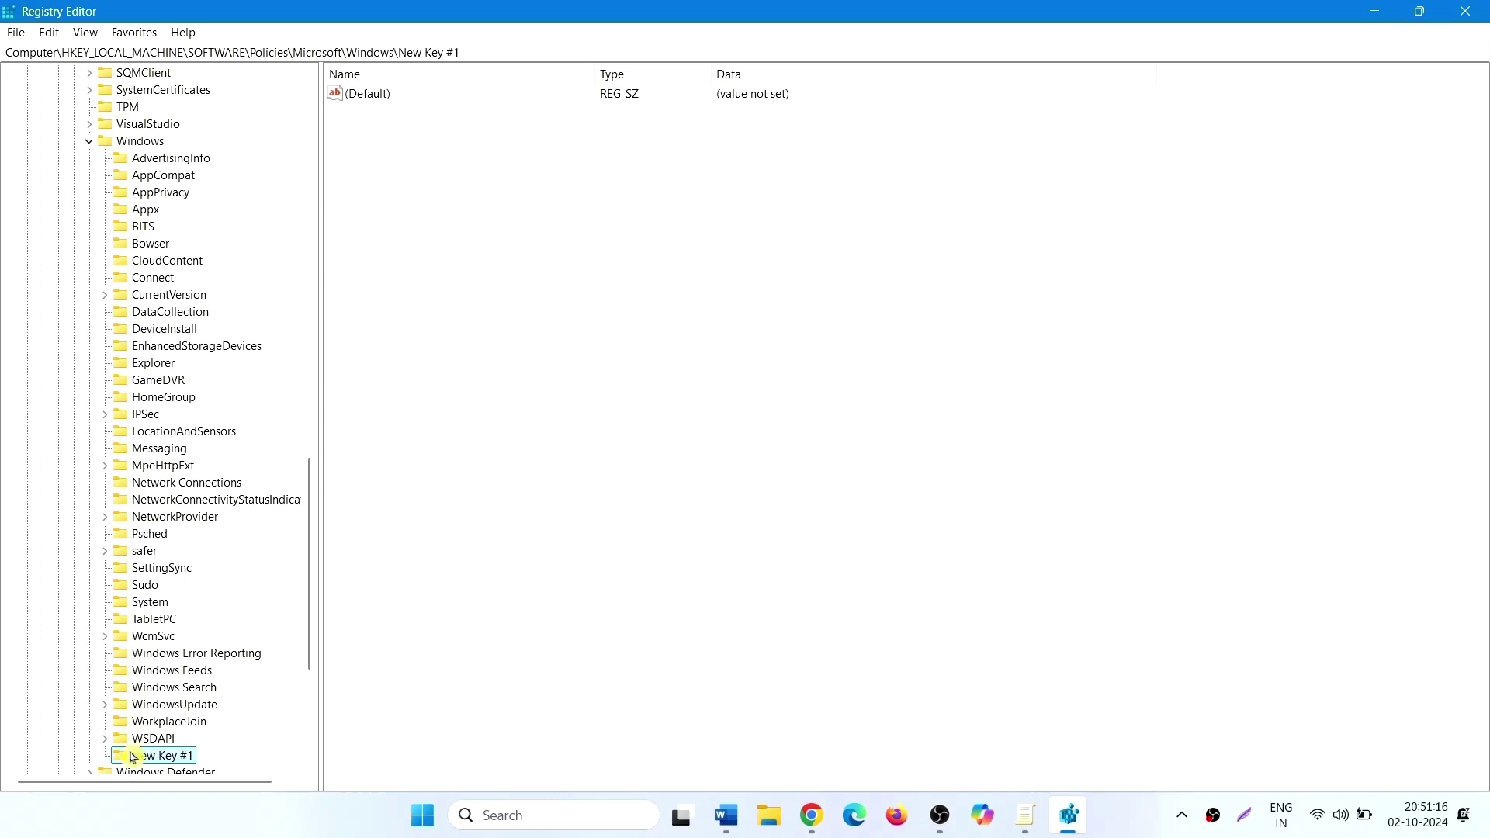
right_click(129, 758)
click(175, 642)
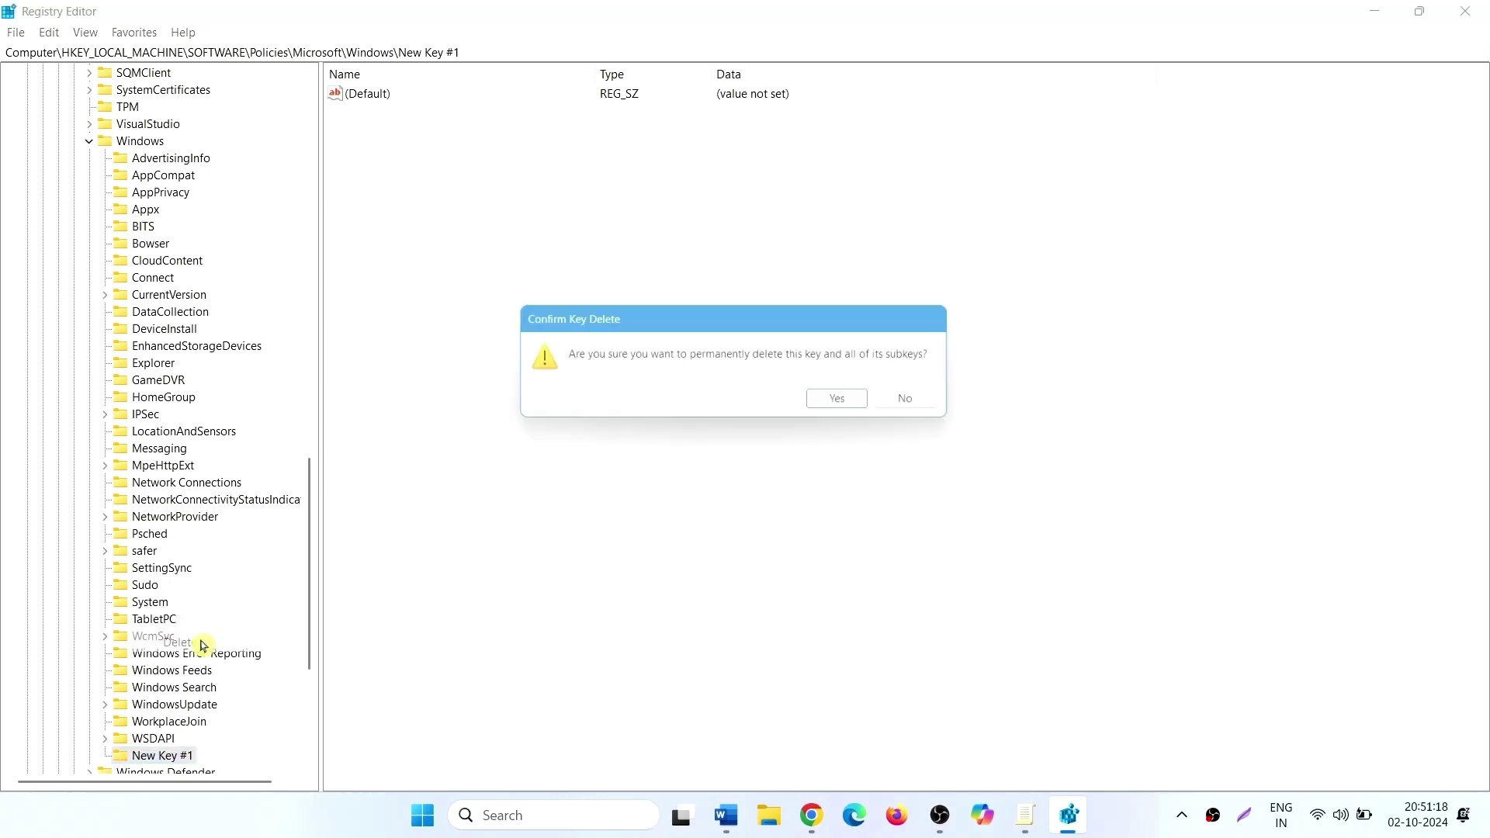
click(847, 405)
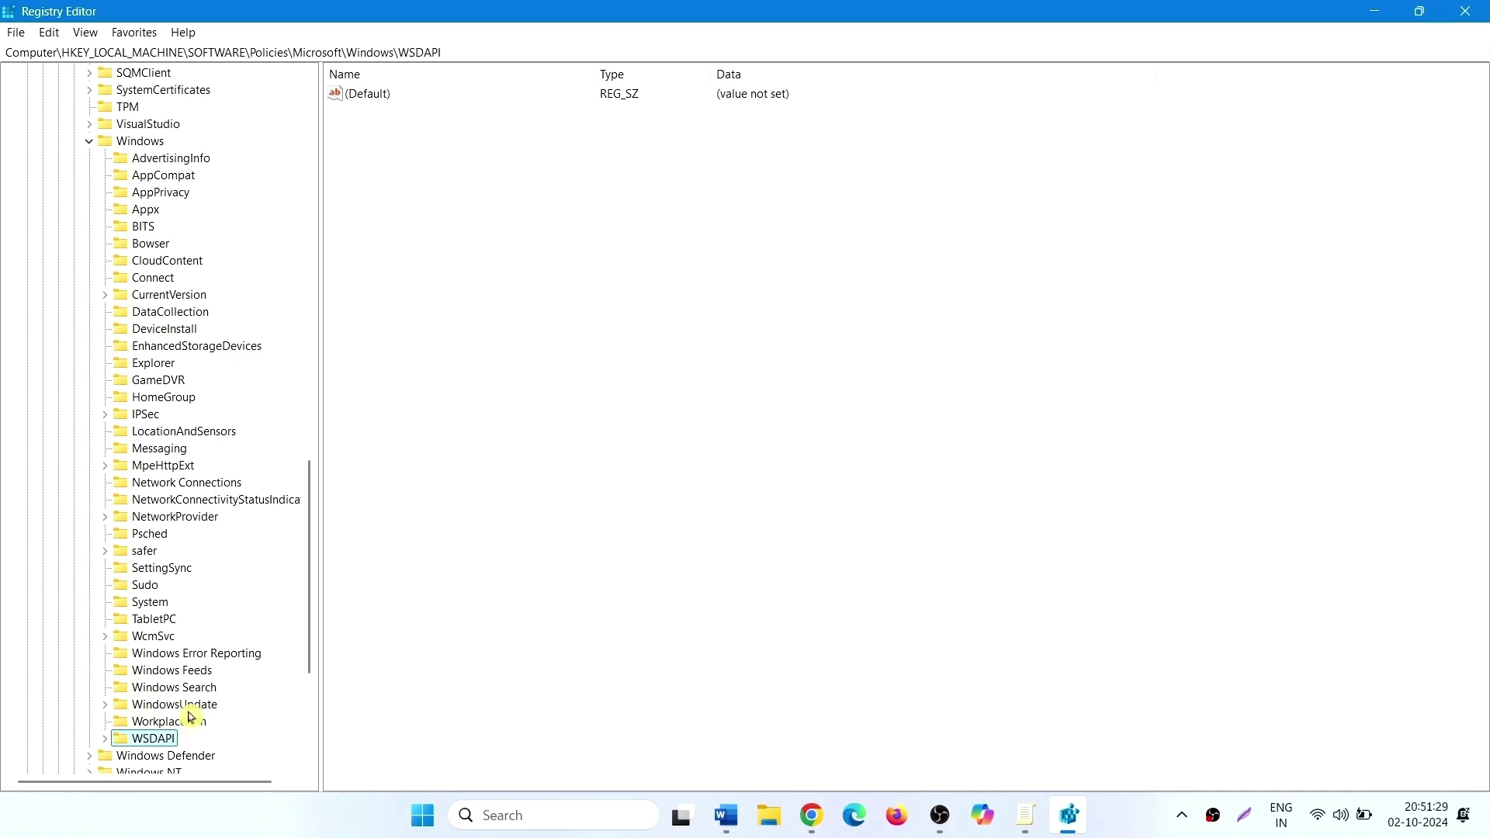
Step: Create a new string value named ProductVersion under the WindowsUpdate key
click(186, 706)
click(662, 235)
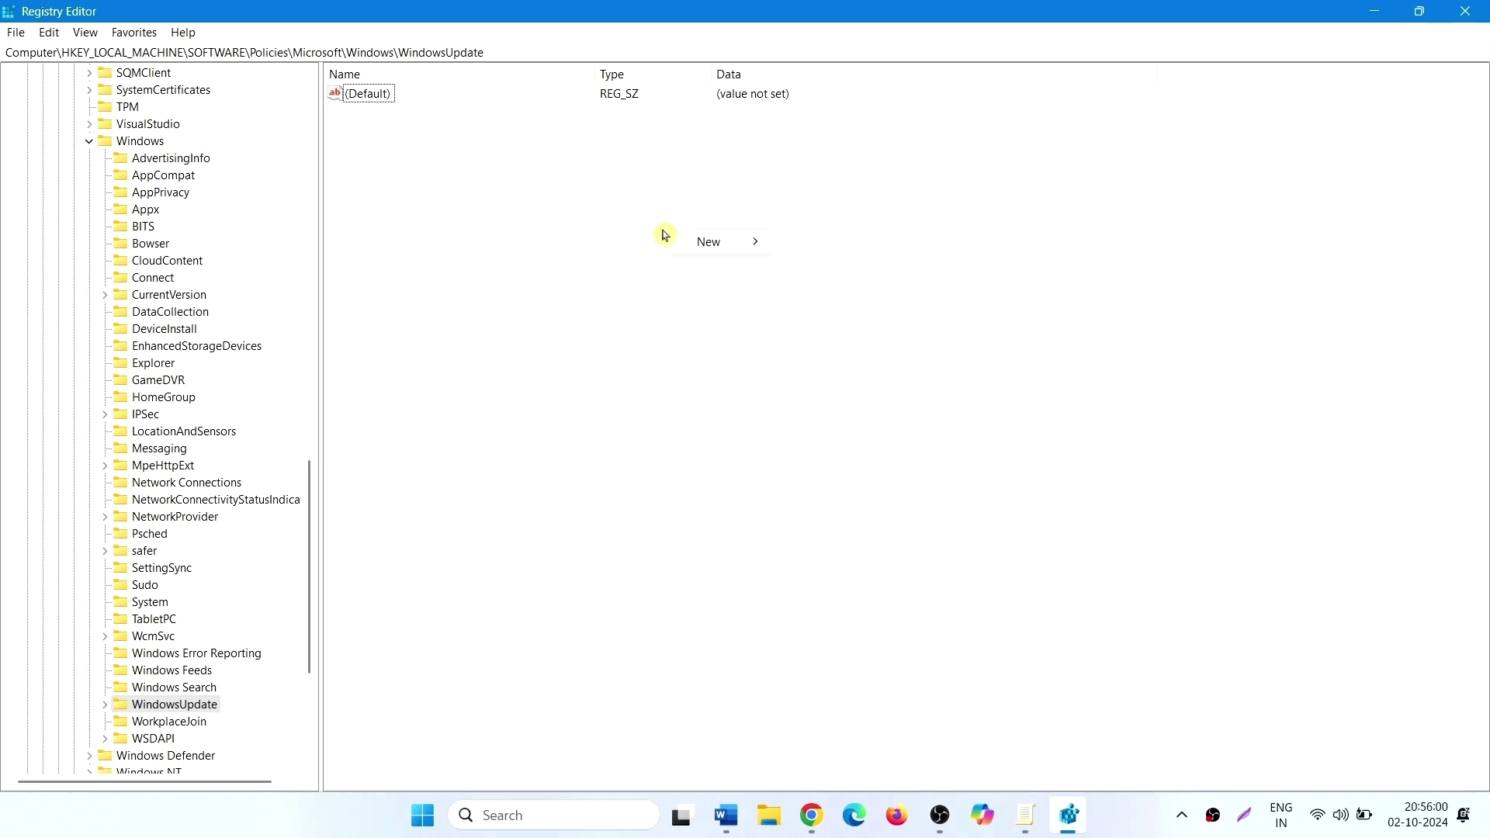
click(694, 242)
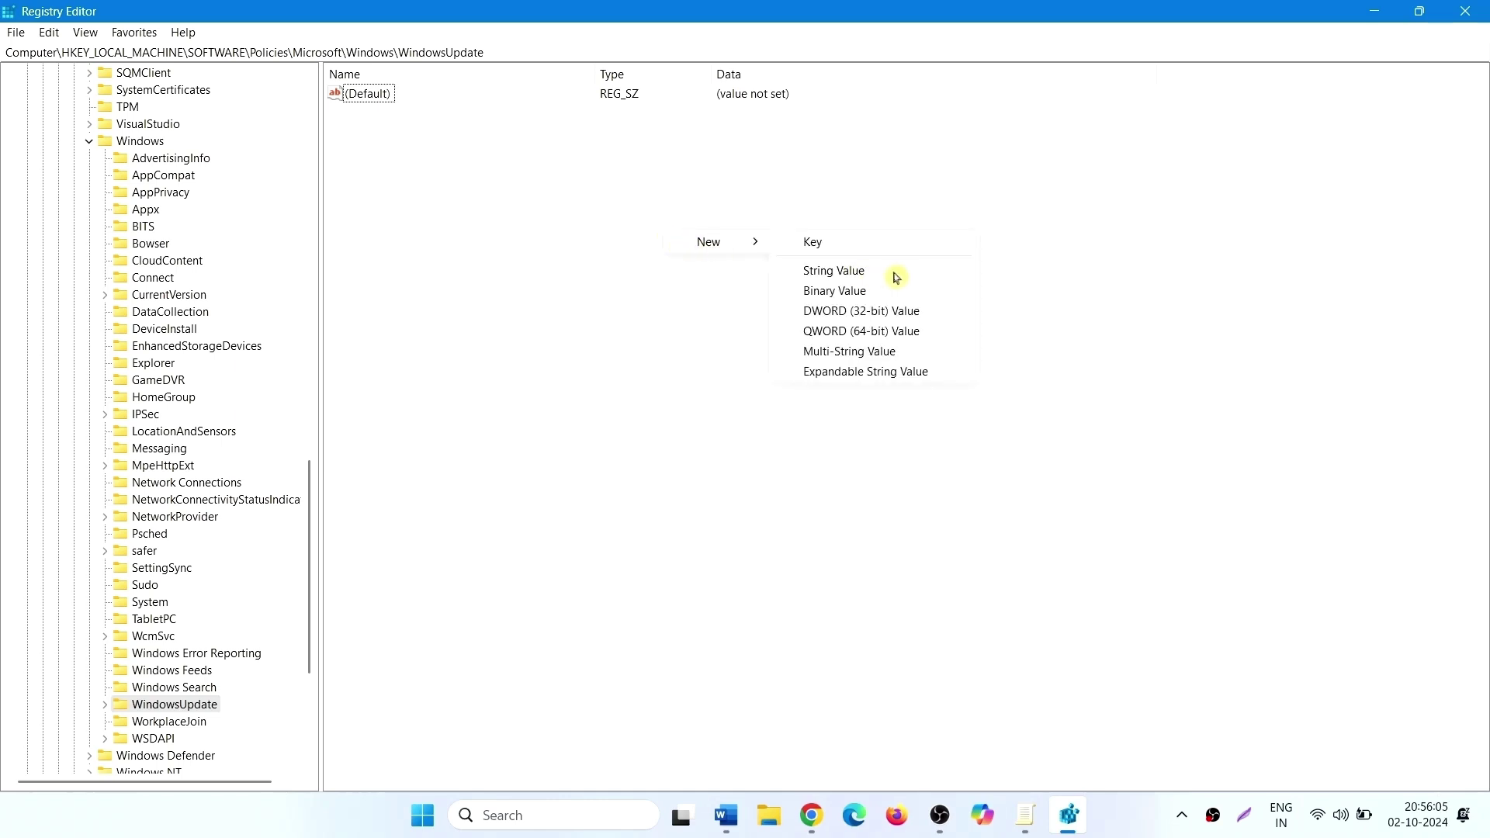
click(894, 274)
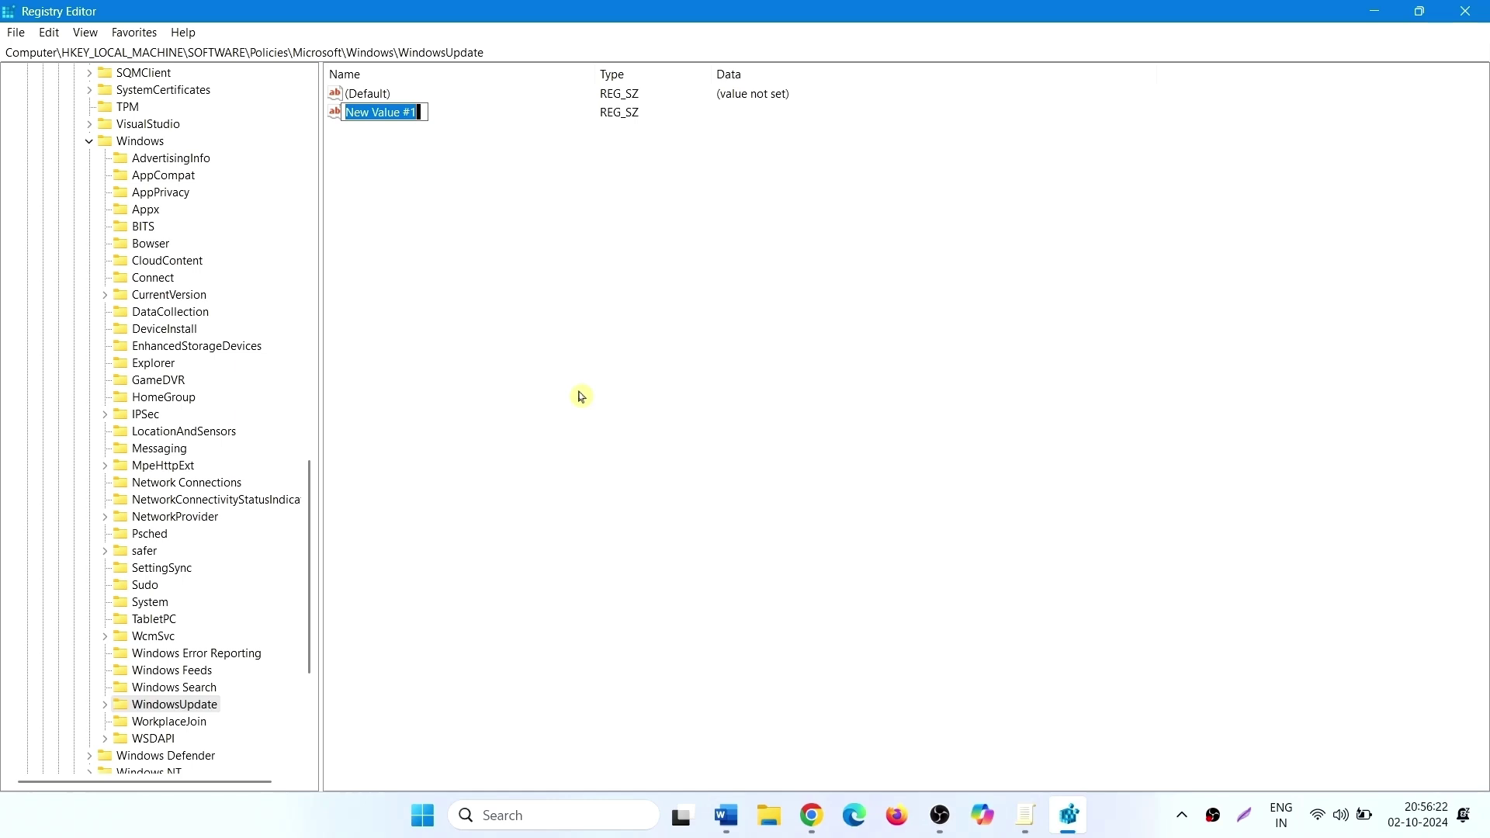
text(Pr)
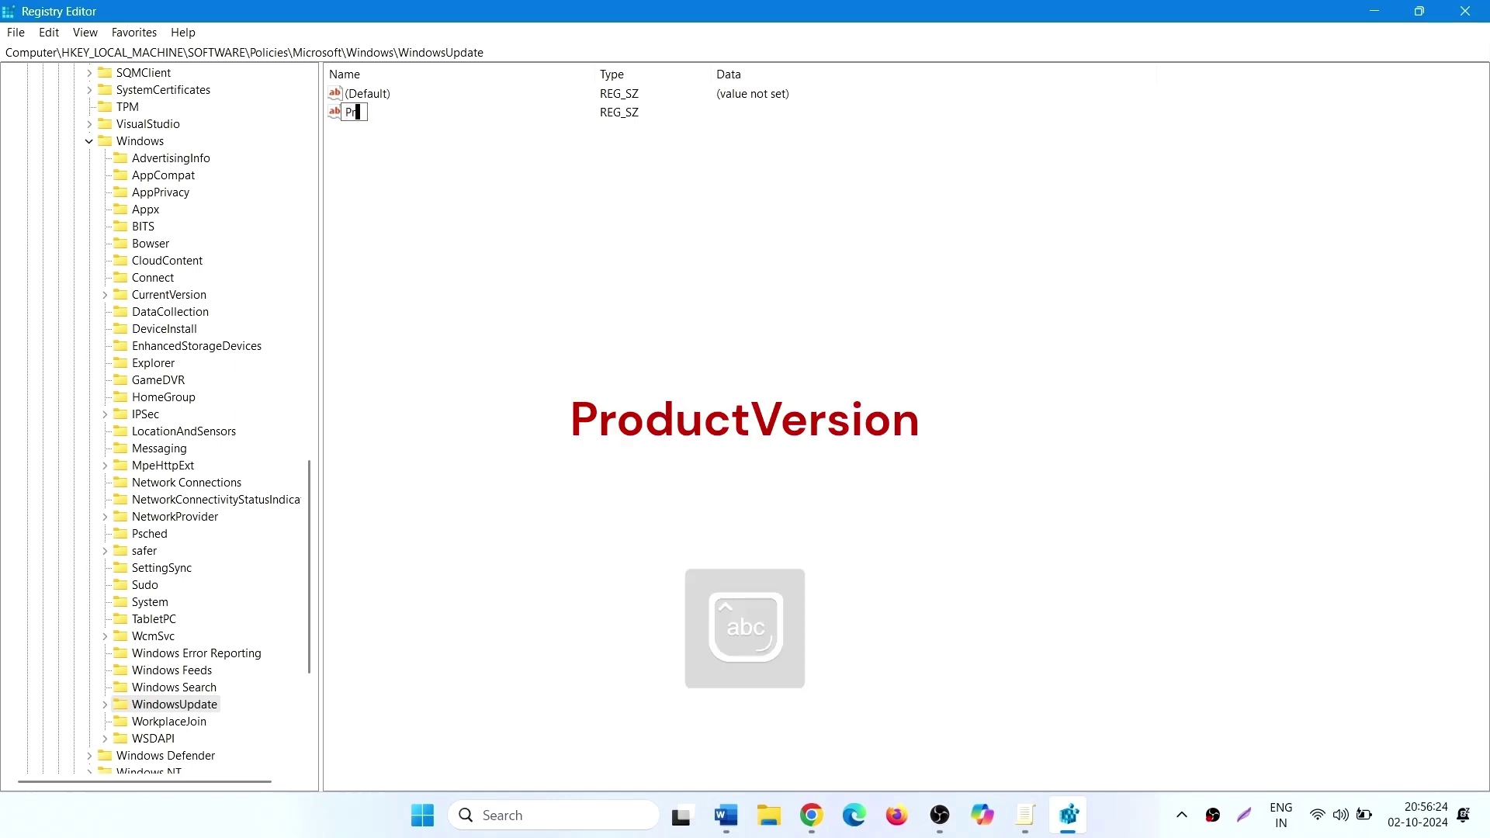
text(oductVersion)
key(Return)
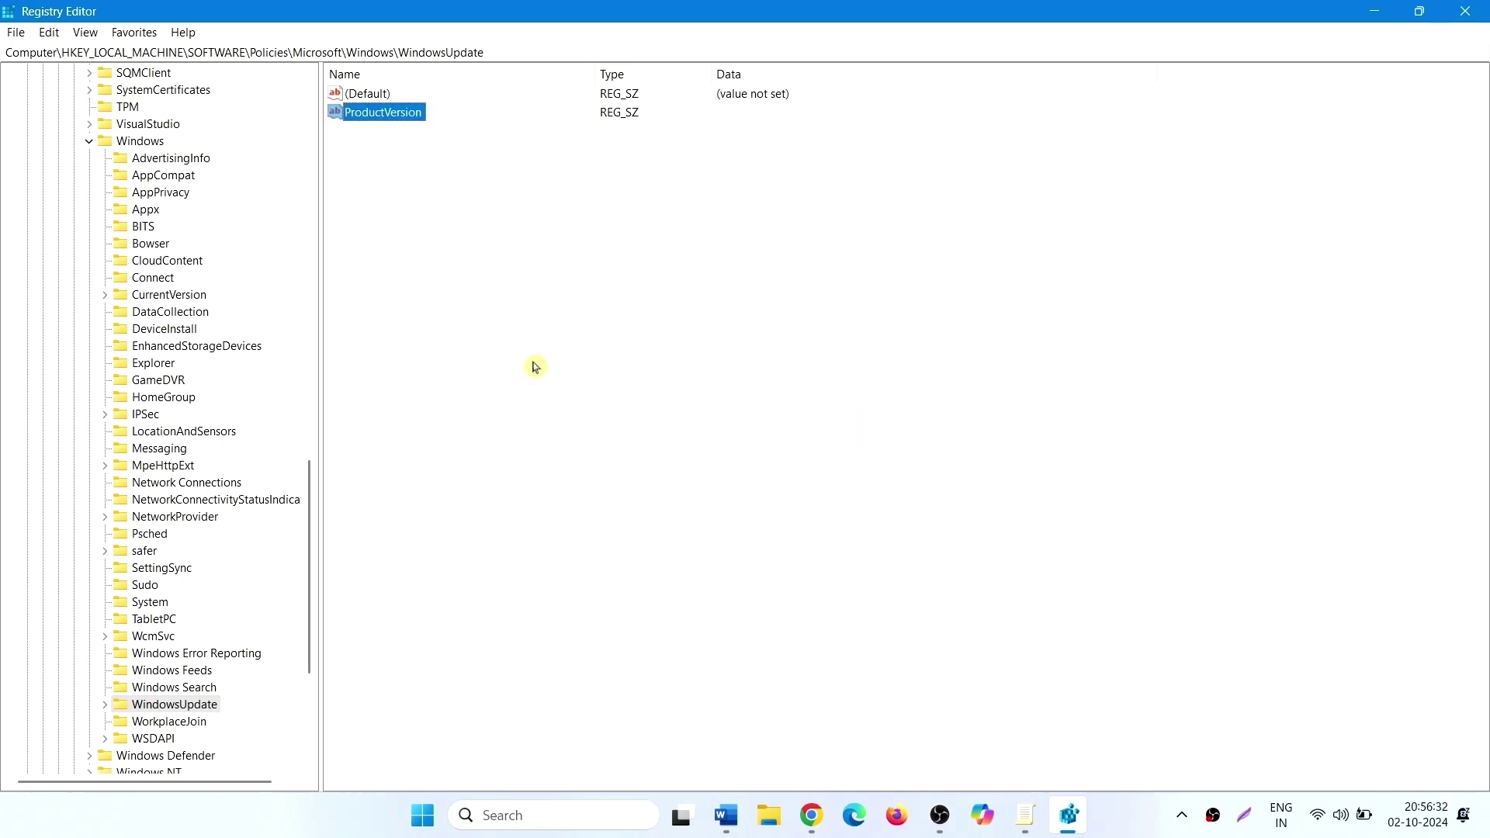
Step: Modify ProductVersion and set its data to Windows 11
right_click(384, 116)
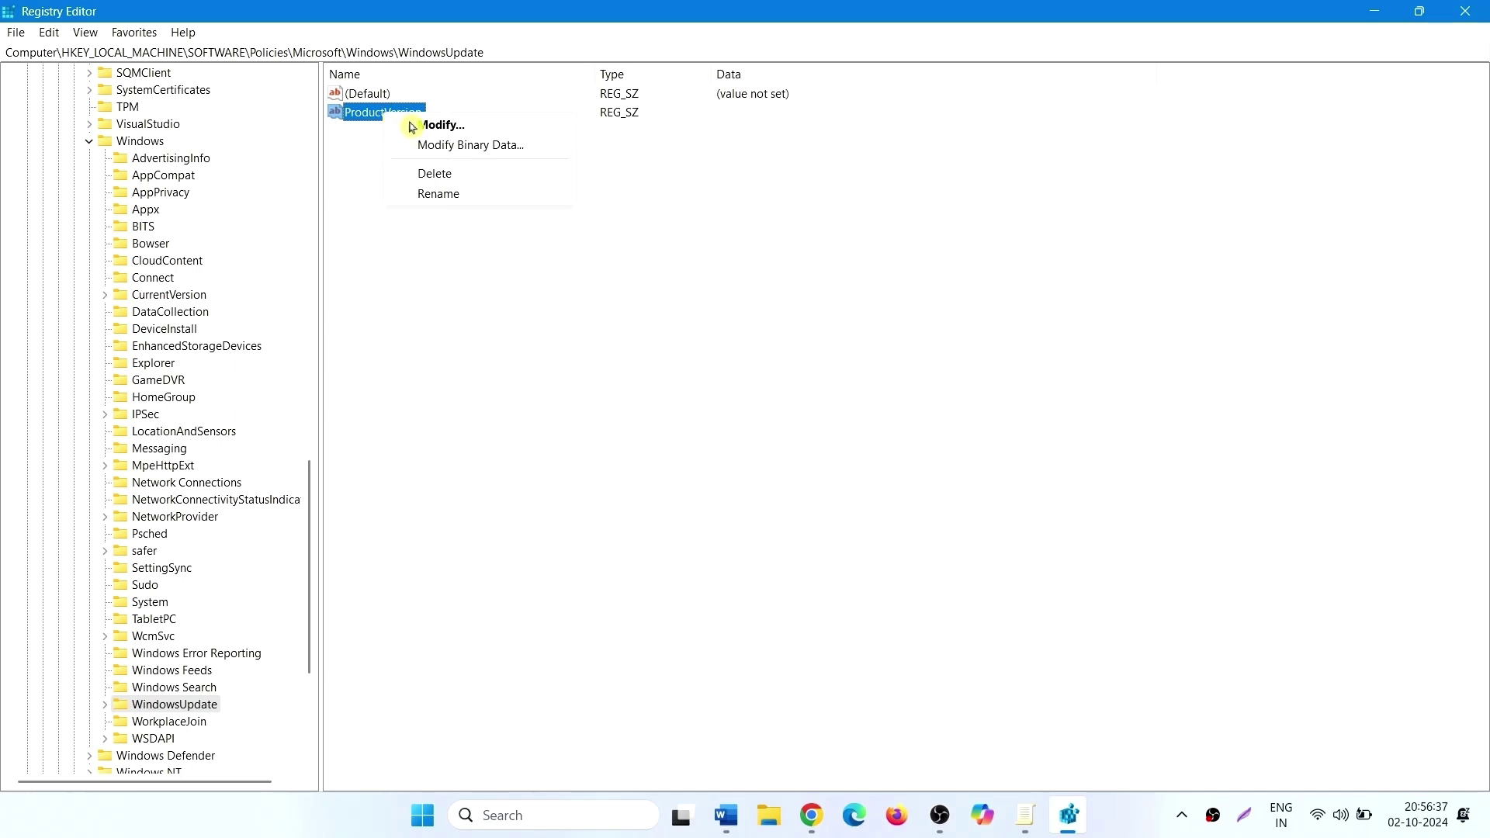
click(410, 126)
mouse_move(314, 101)
mouse_down()
mouse_move(719, 278)
mouse_move(769, 333)
mouse_up()
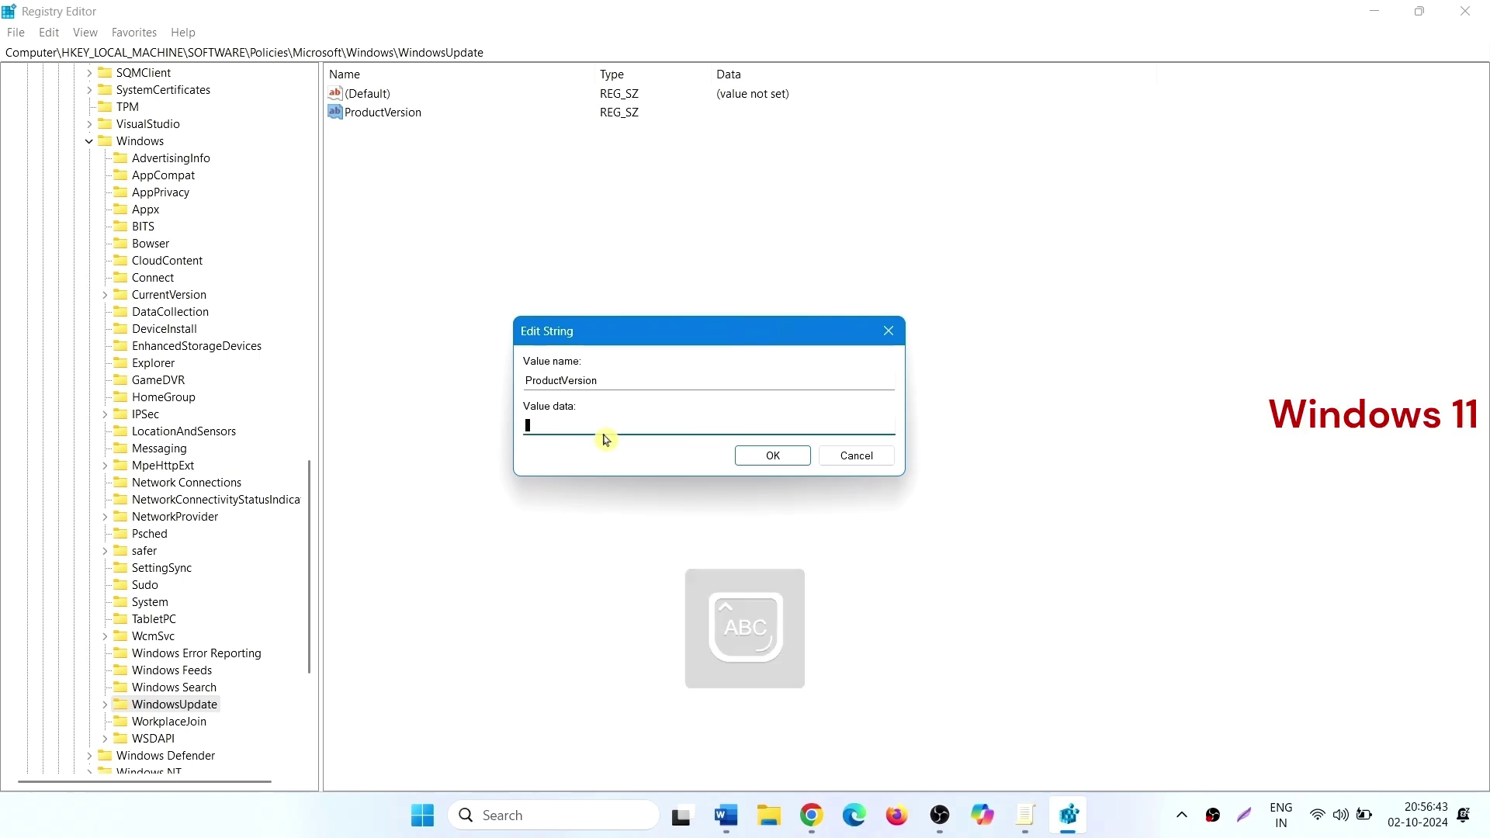
text(Windows 11)
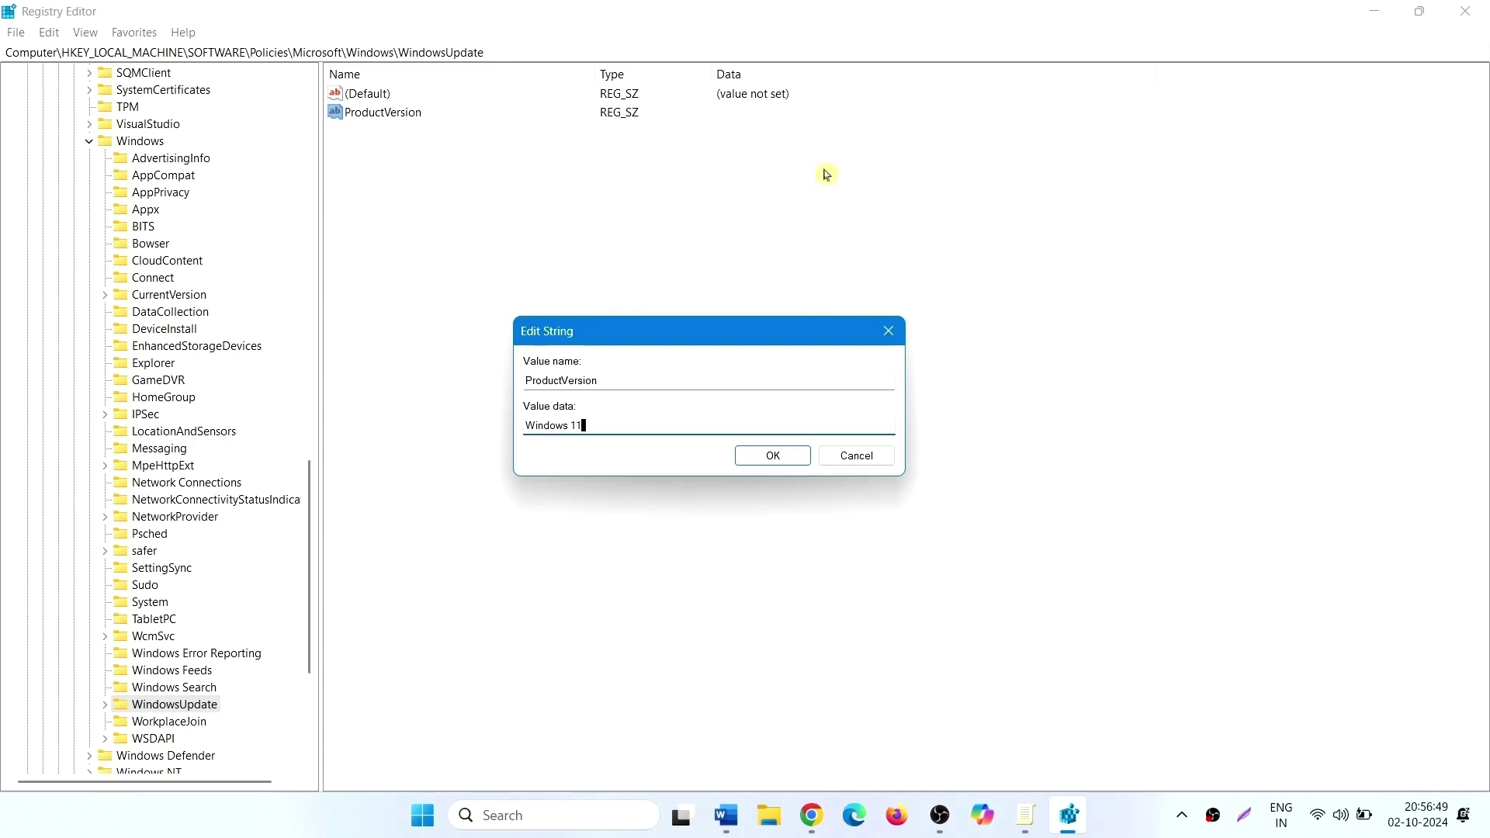
click(779, 462)
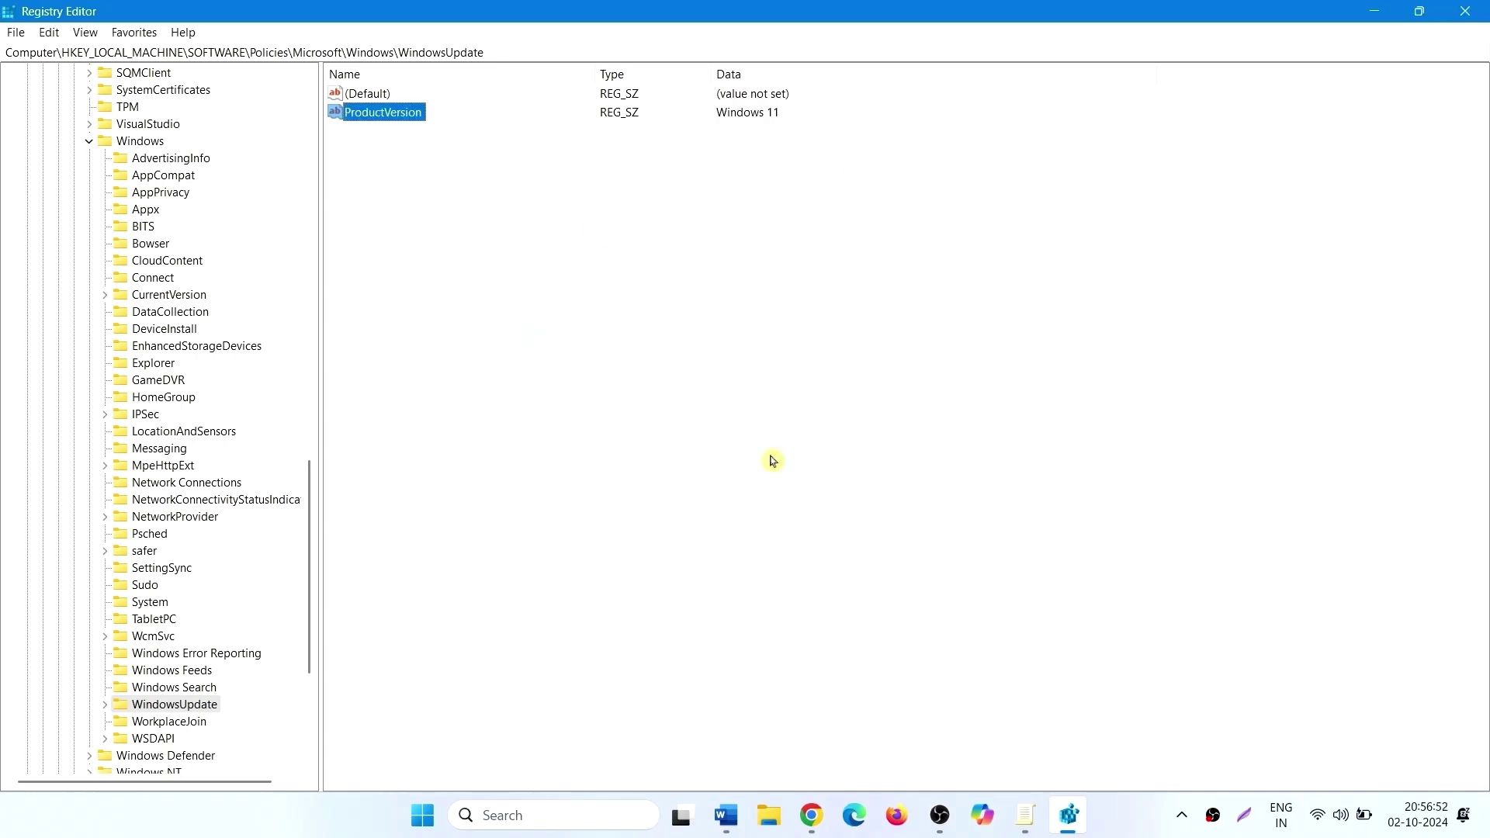
Step: Create another string value and name it TargetReleaseVersionInfo
click(417, 186)
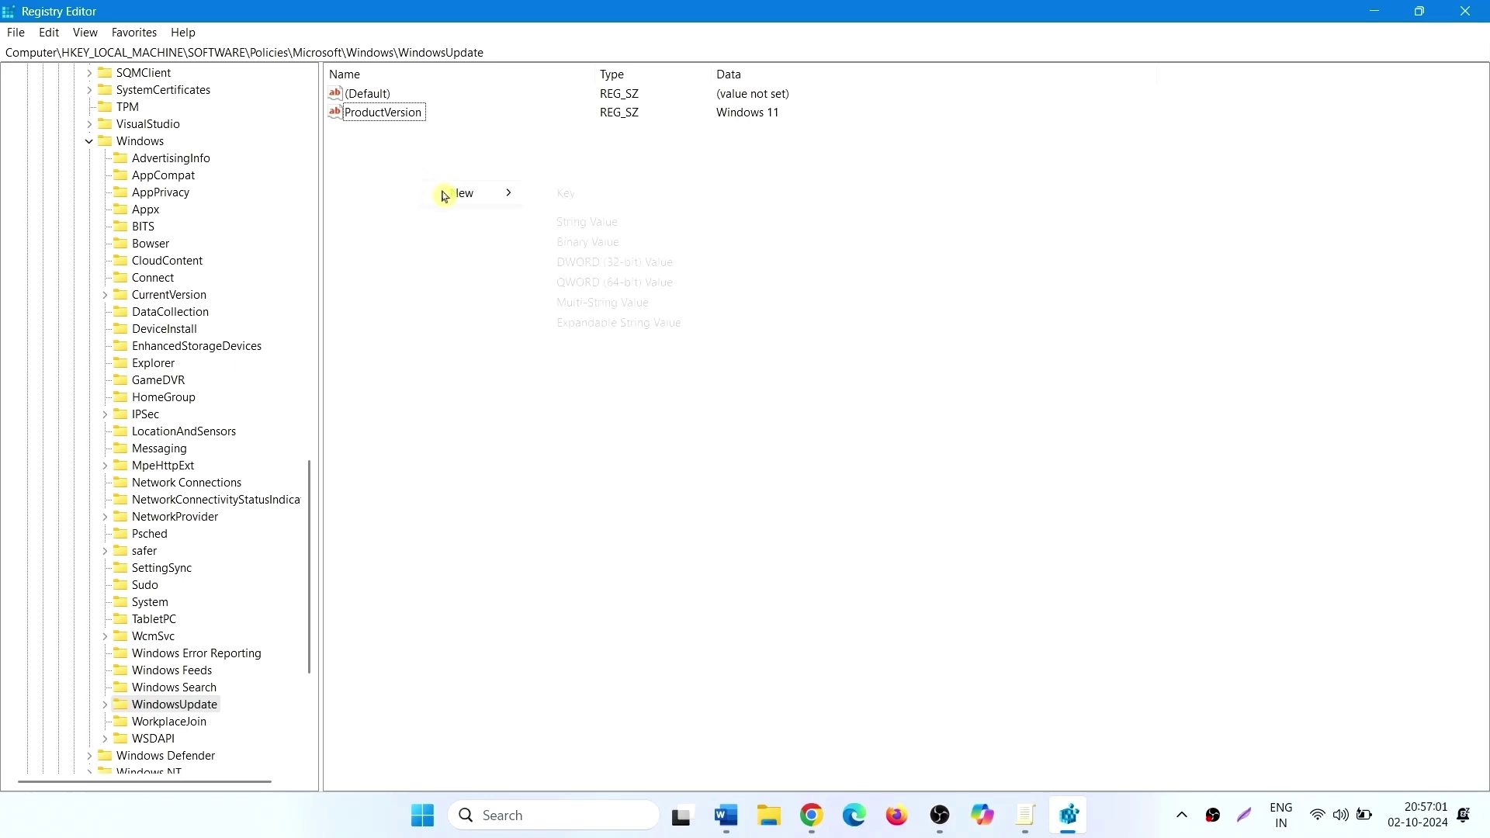
click(586, 222)
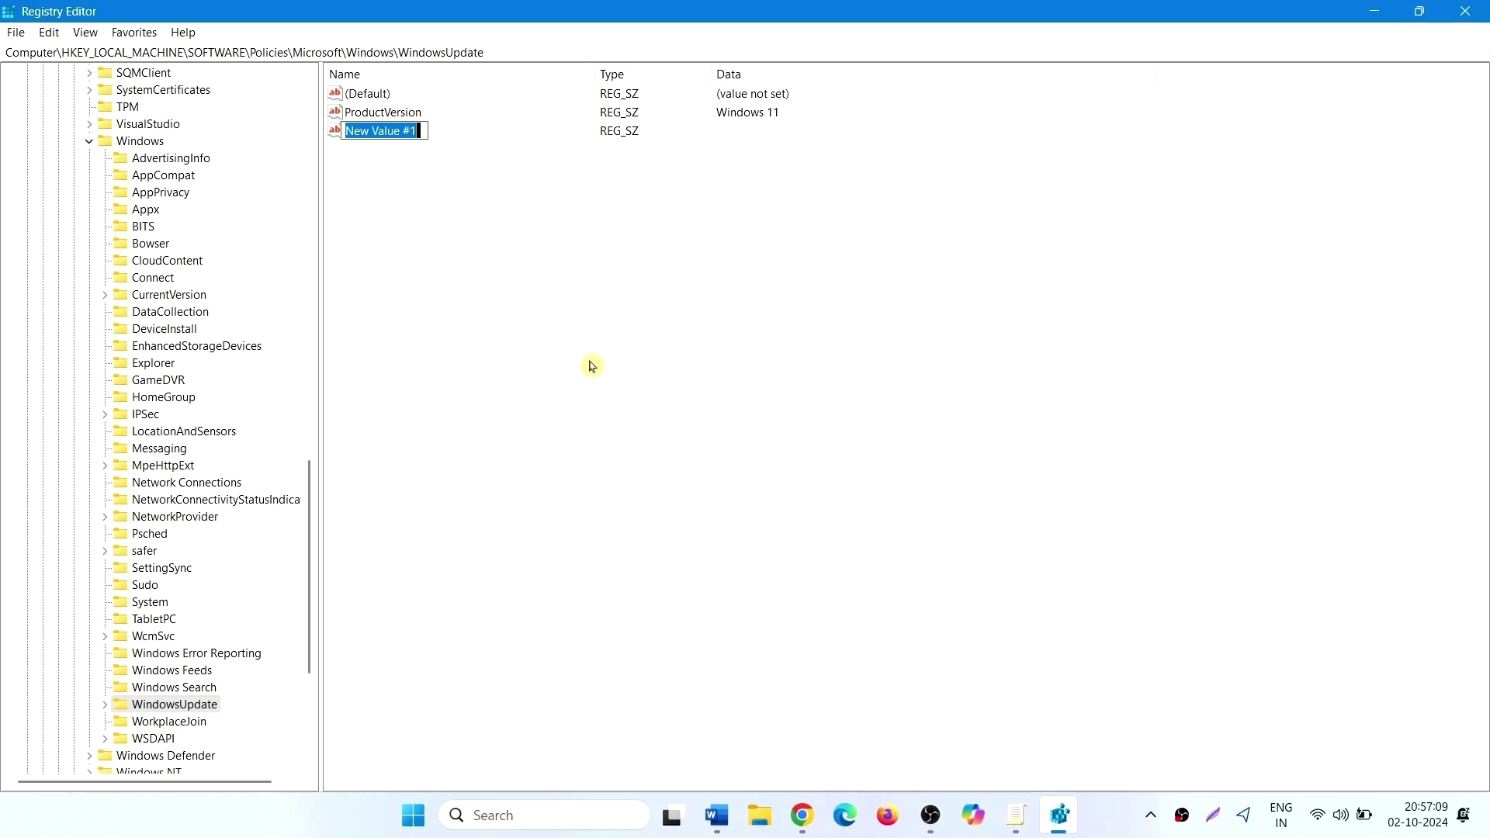
text(Ta)
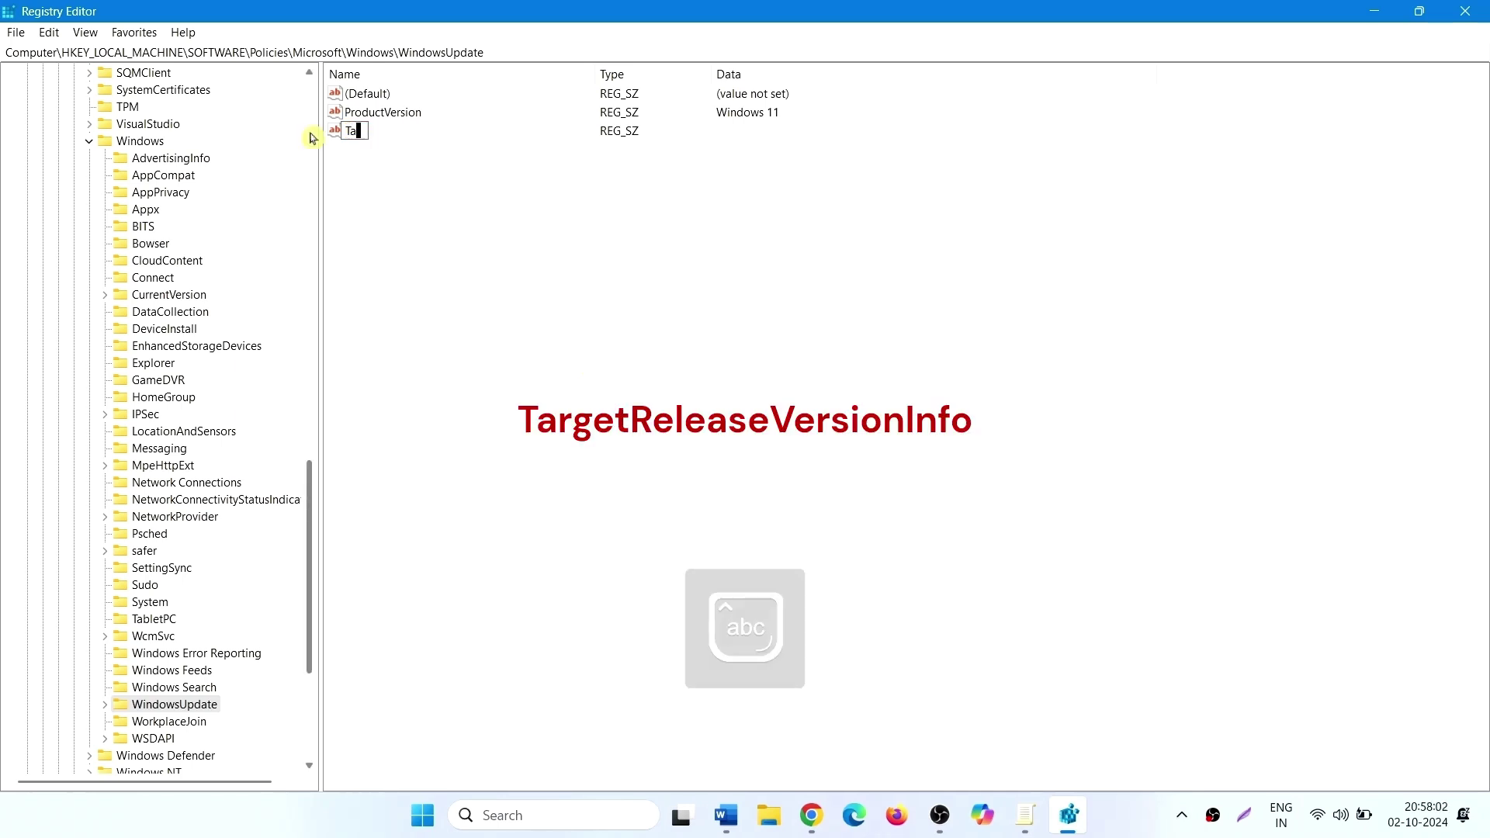
text(rget)
text(R)
key(Caps_Lock)
text(ele)
text(ase)
key(Caps_Lock)
text(V)
key(Caps_Lock)
text(ers)
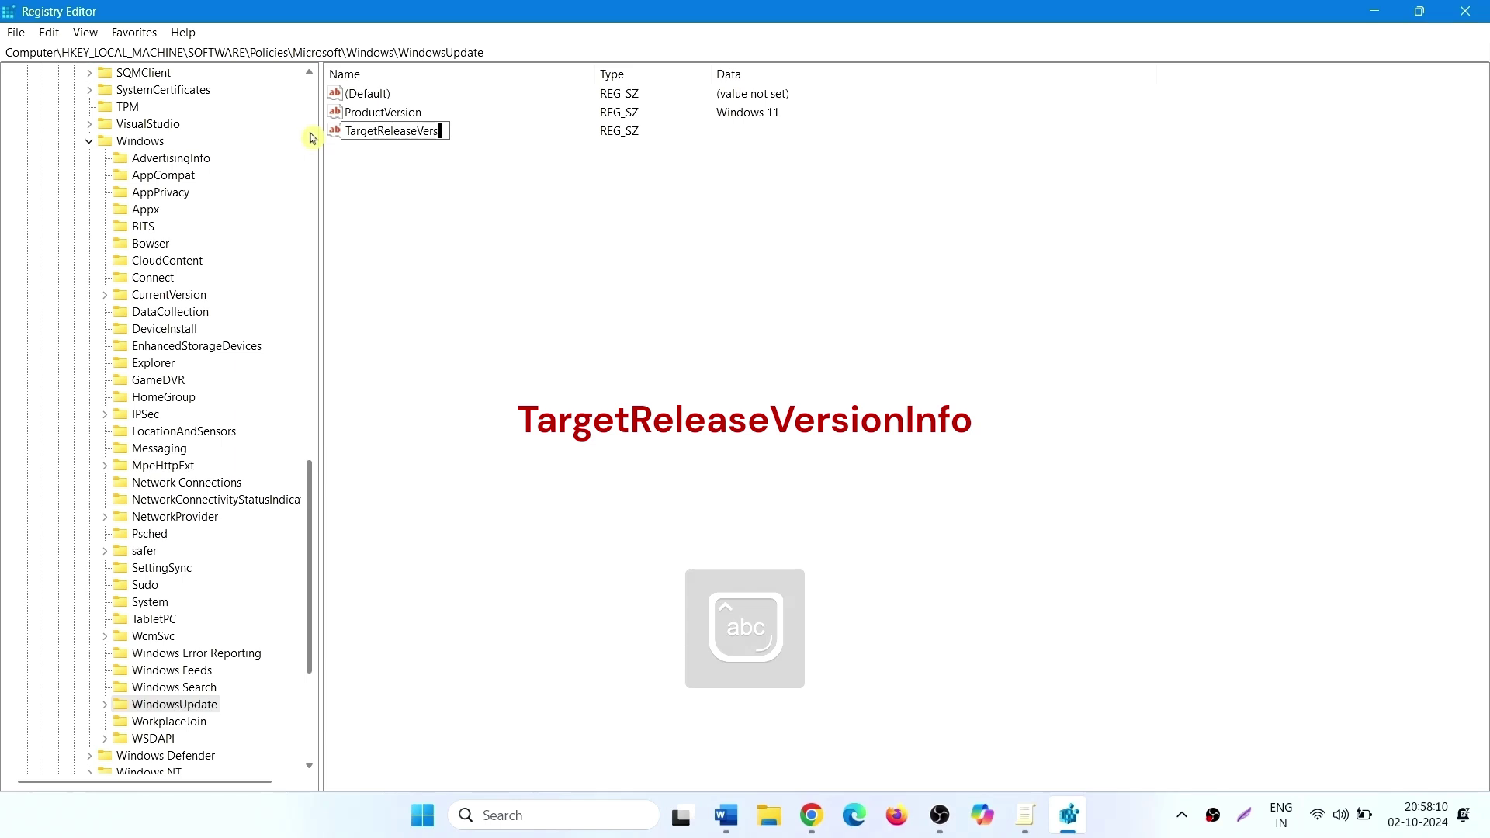
text(ion)
key(Caps_Lock)
text(I)
key(Caps_Lock)
text(nf)
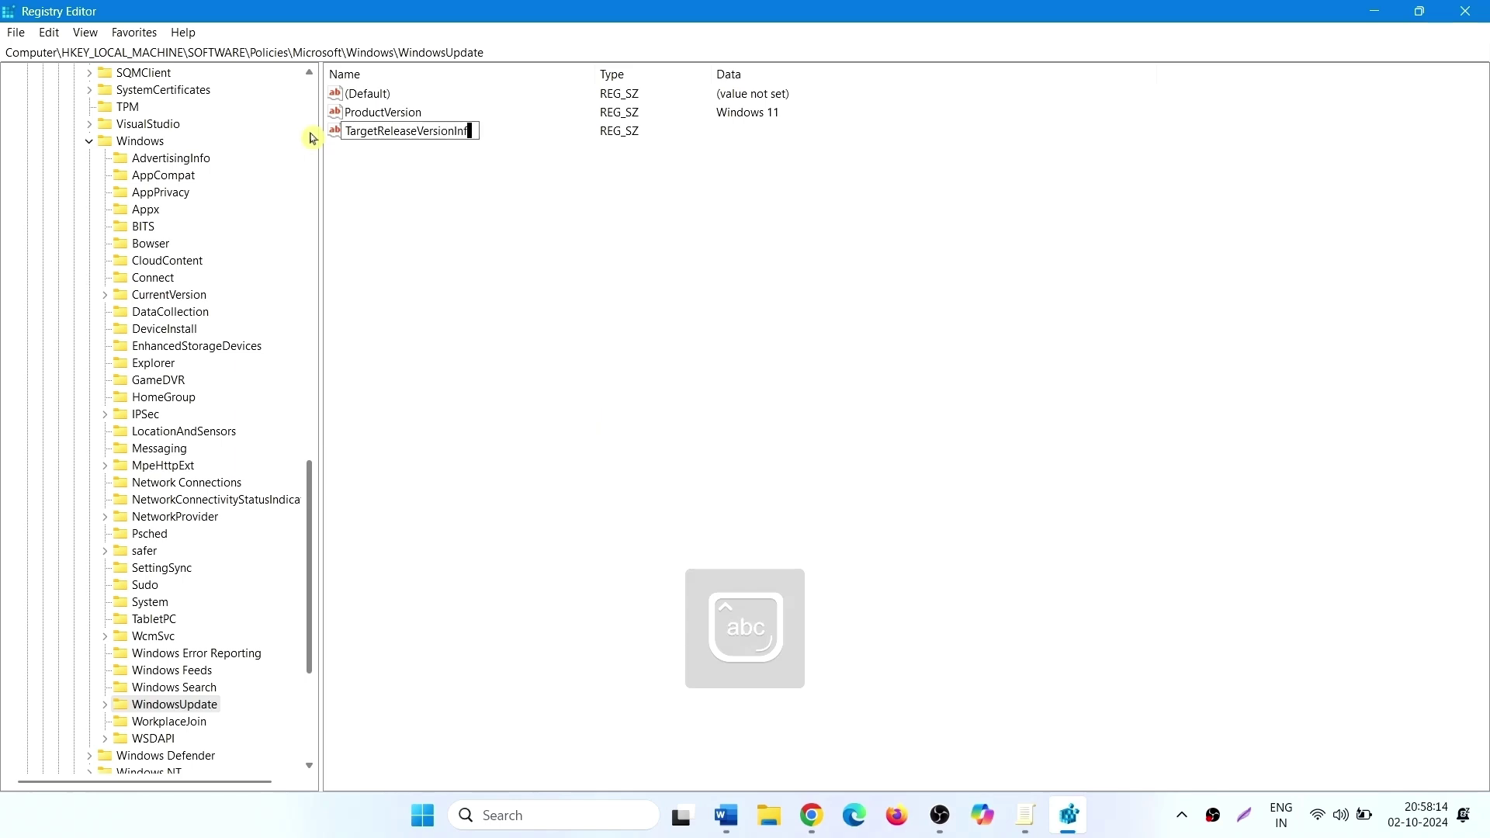
text(o)
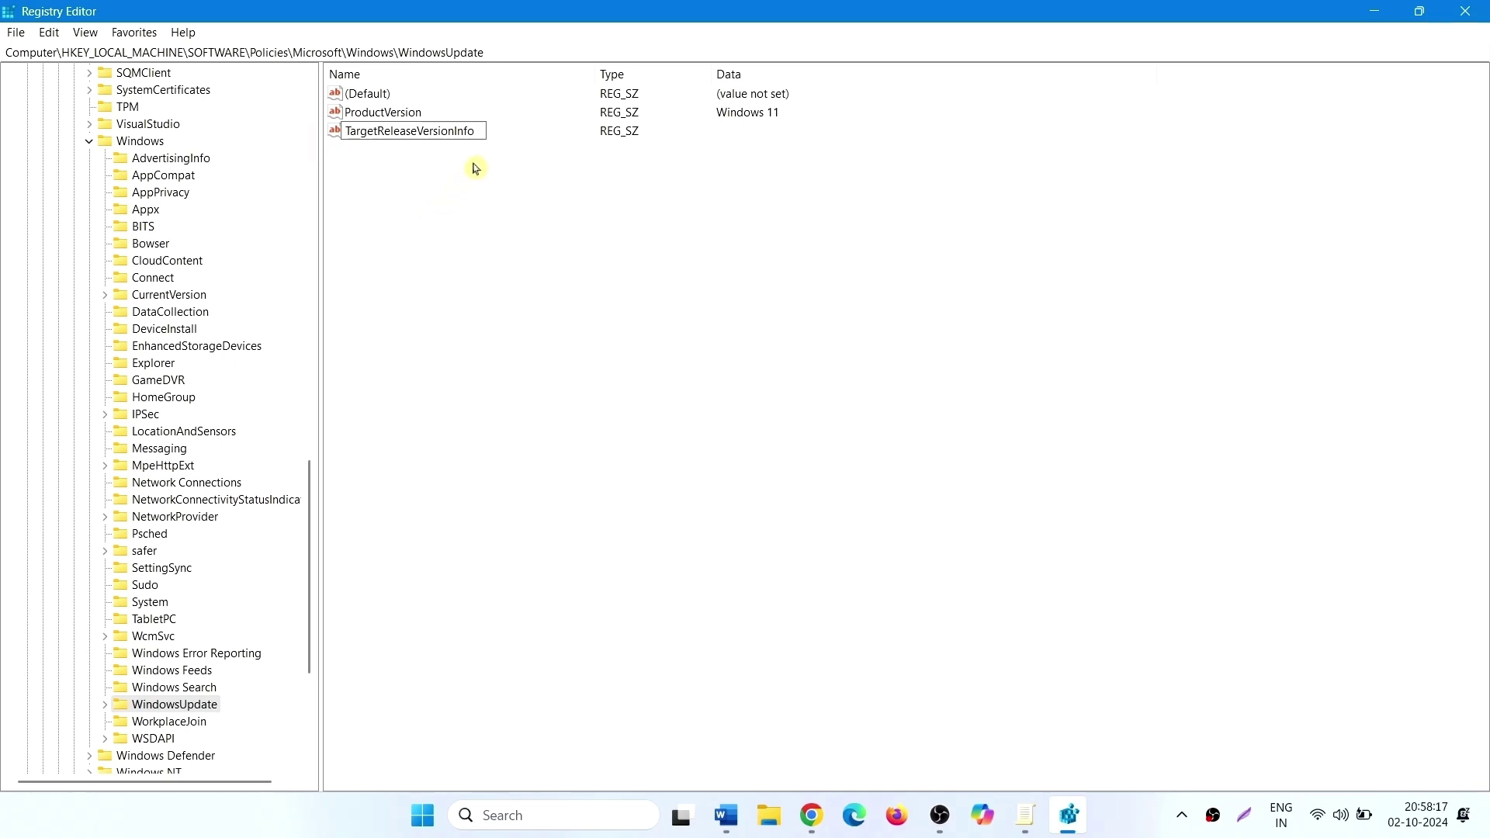
Step: Modify TargetReleaseVersionInfo and set its data to 24H2
right_click(417, 133)
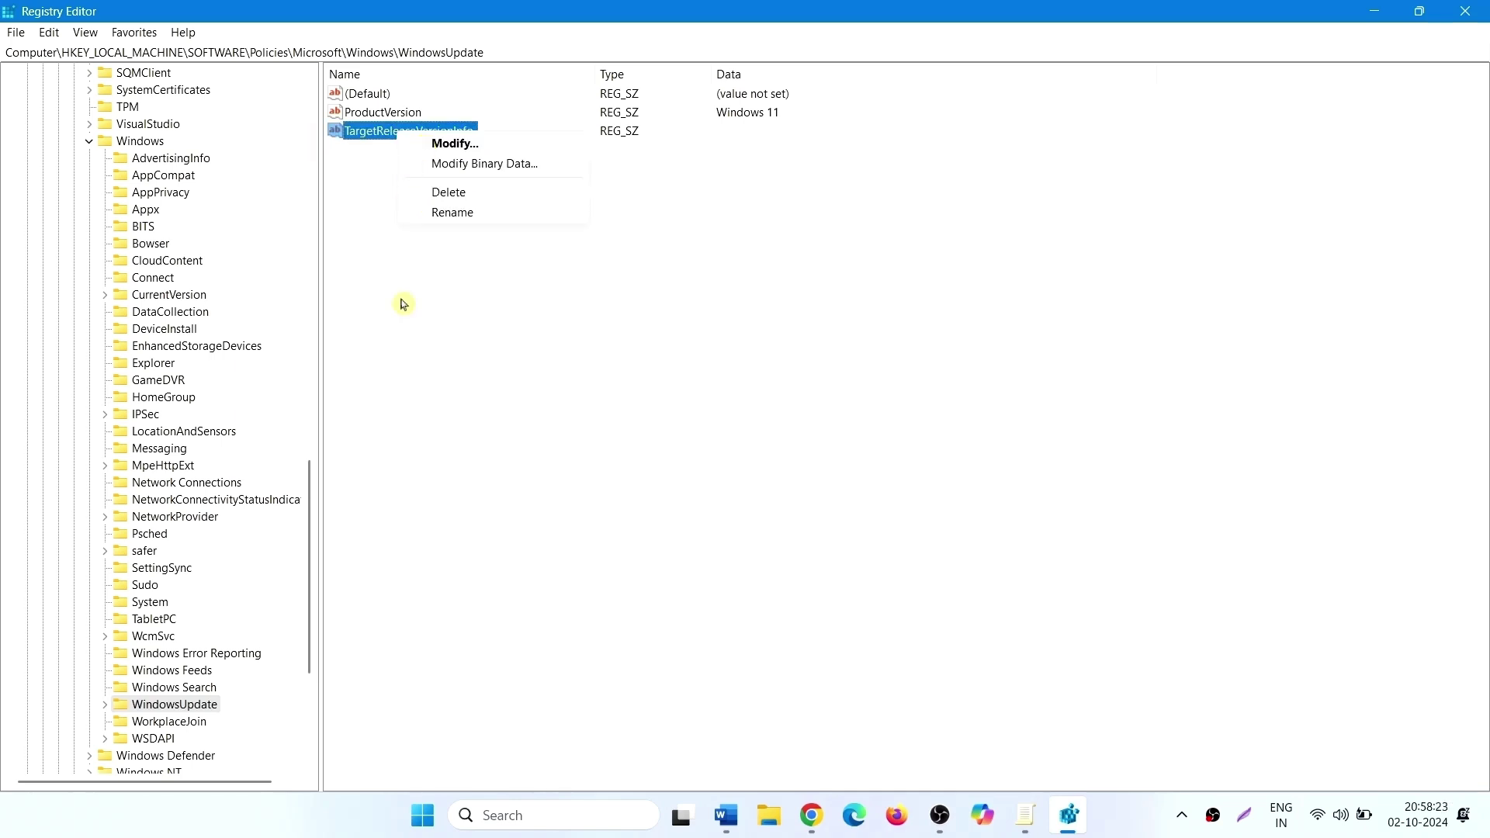
click(410, 248)
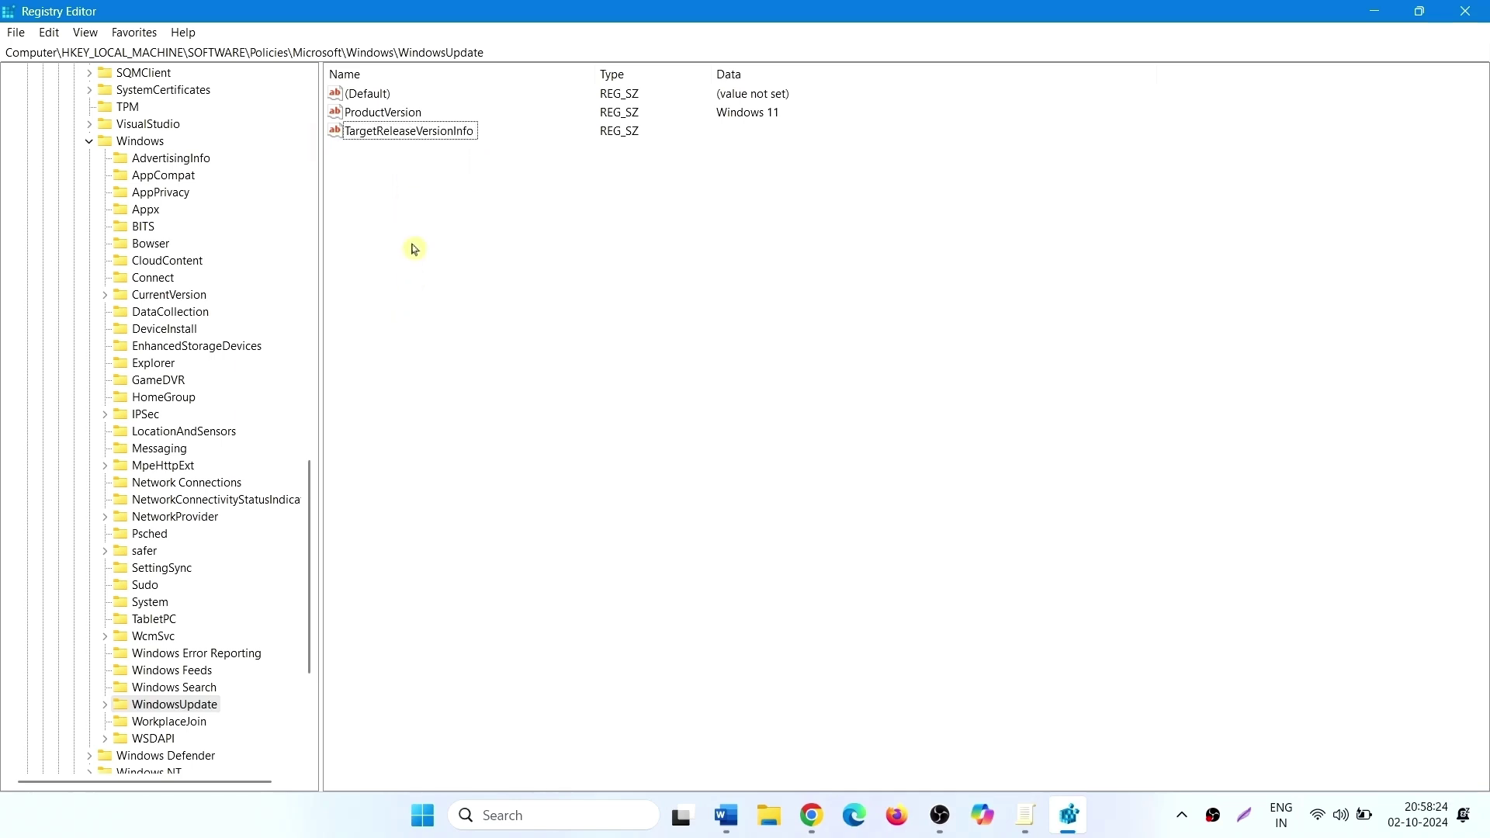
right_click(438, 138)
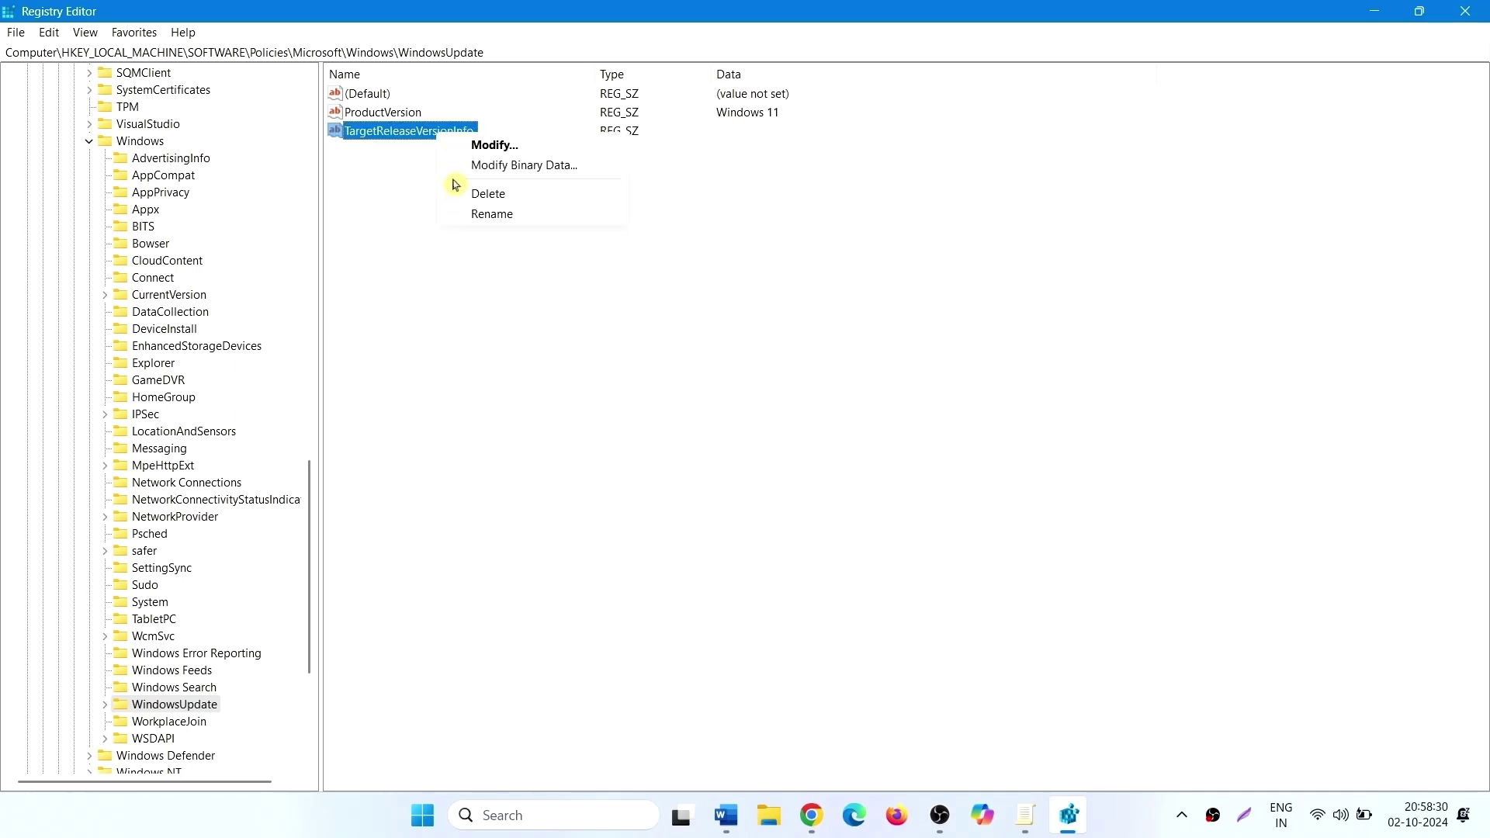
click(472, 146)
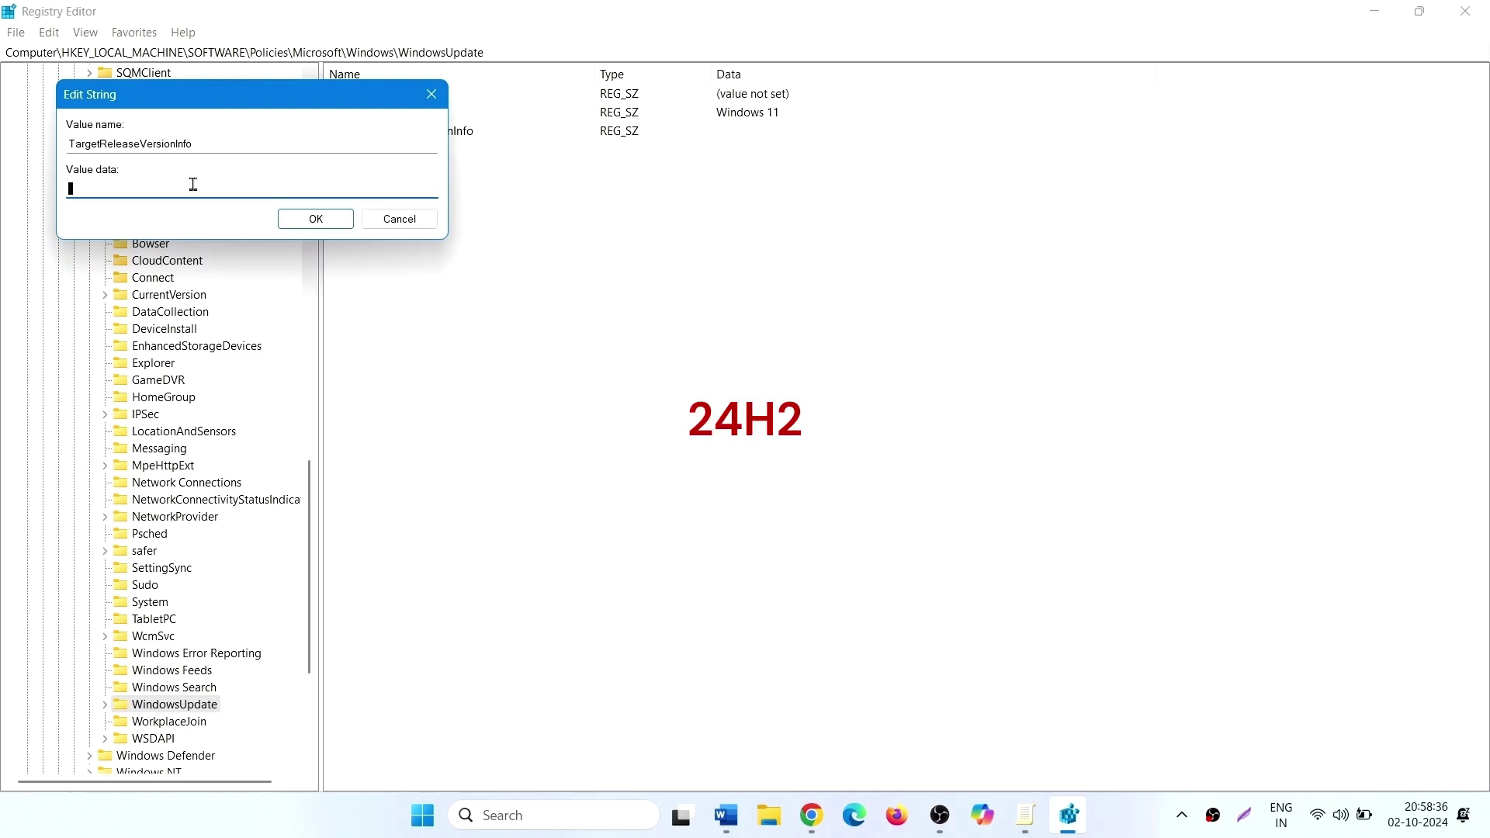
text(24)
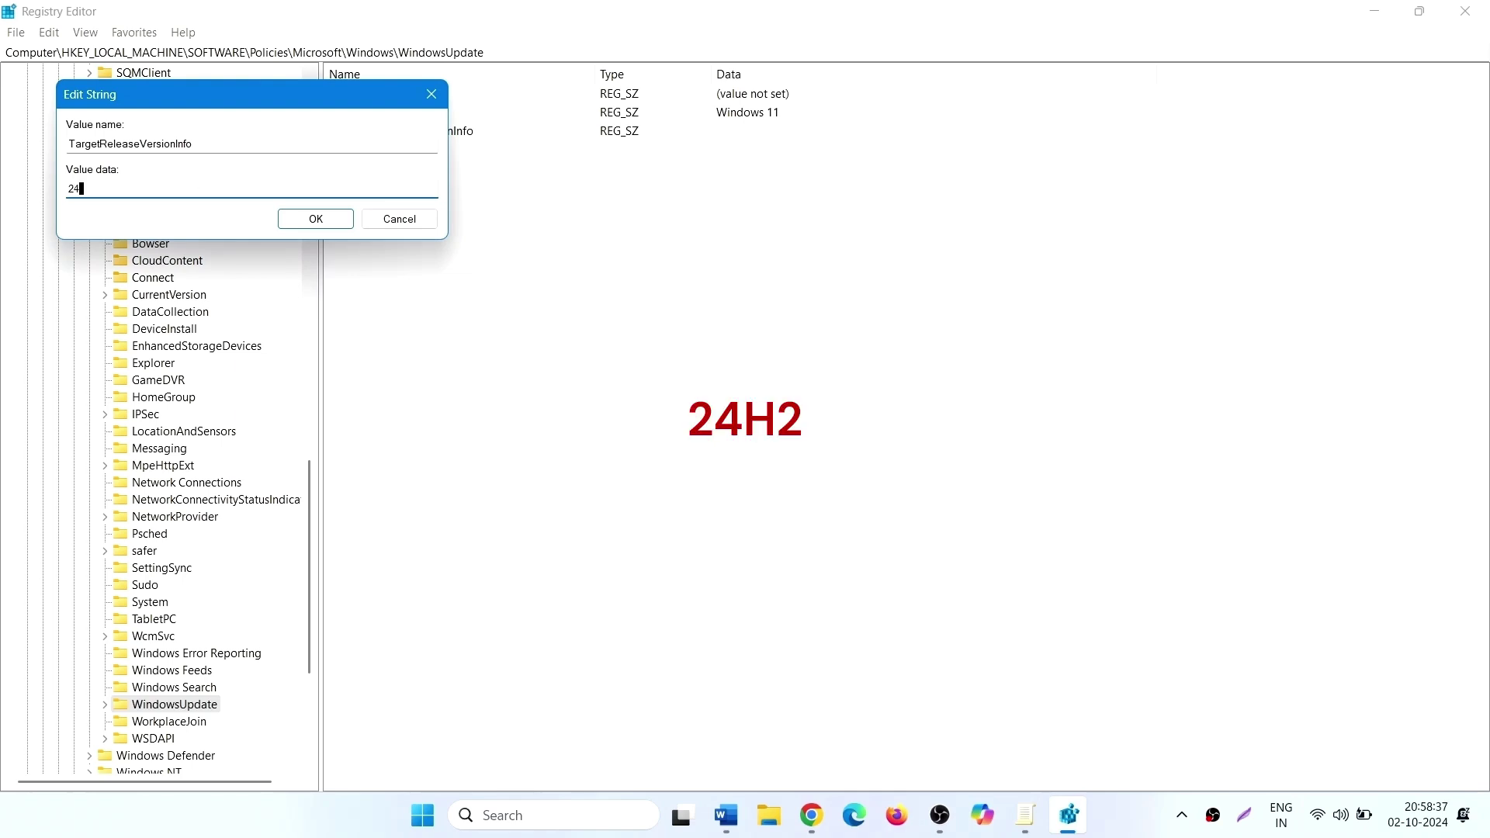
key(Caps_Lock)
text(H2)
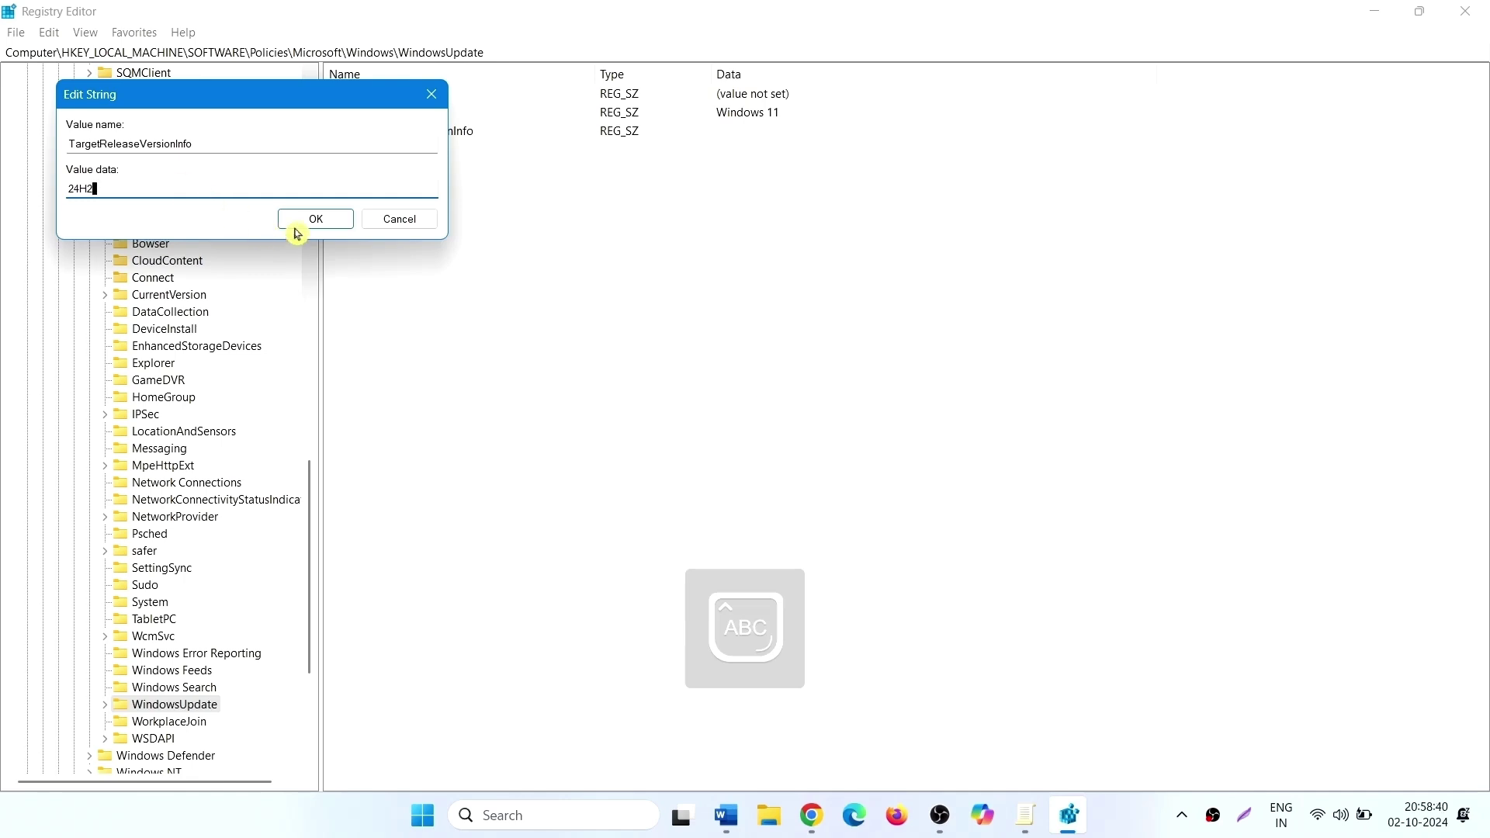
click(298, 224)
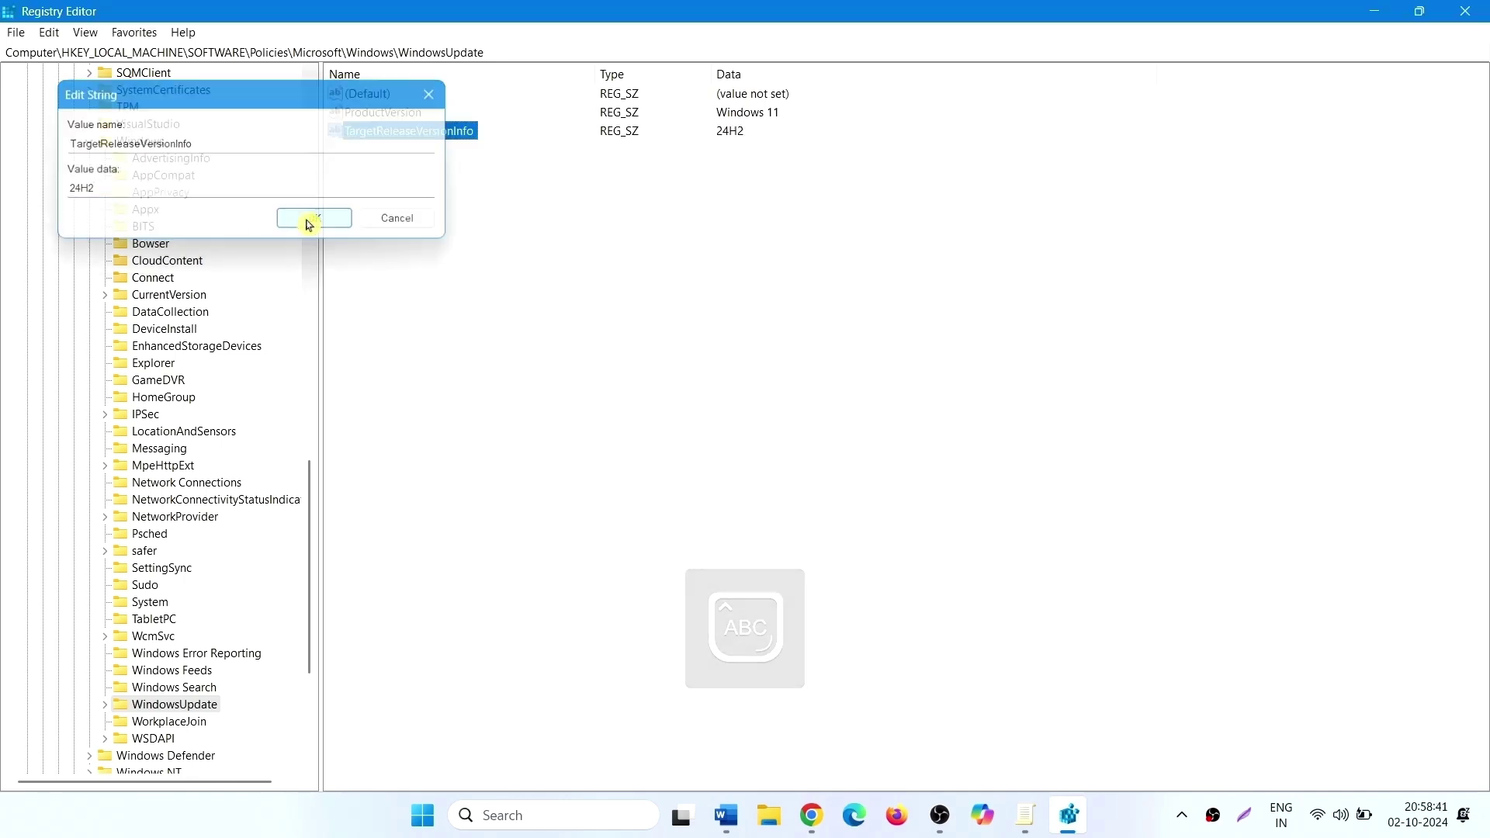
click(579, 210)
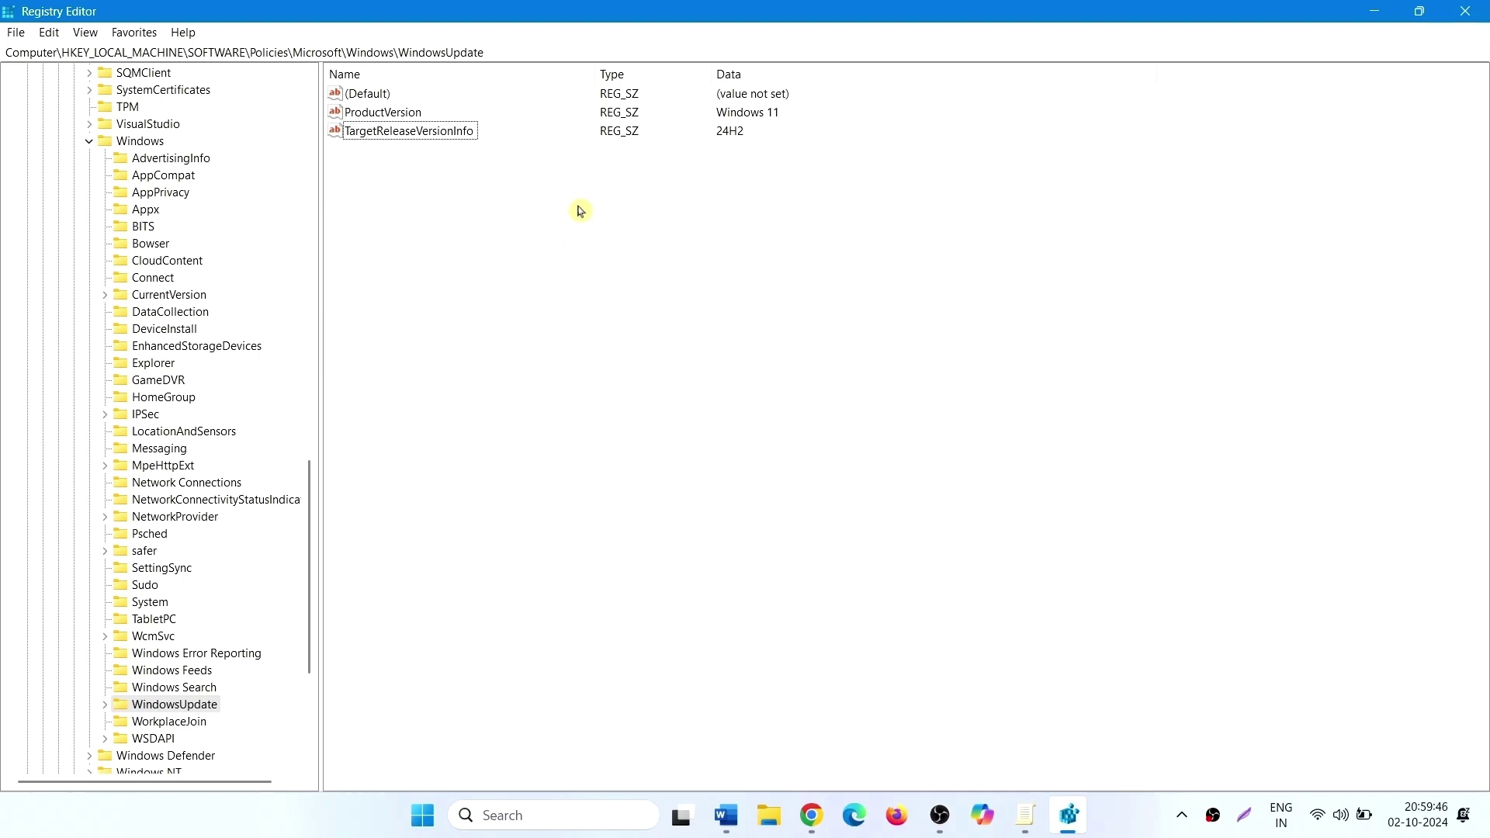
Step: Create a new DWORD (32-bit) value named TargetReleaseVersion under WindowsUpdate
right_click(580, 211)
mouse_move(624, 217)
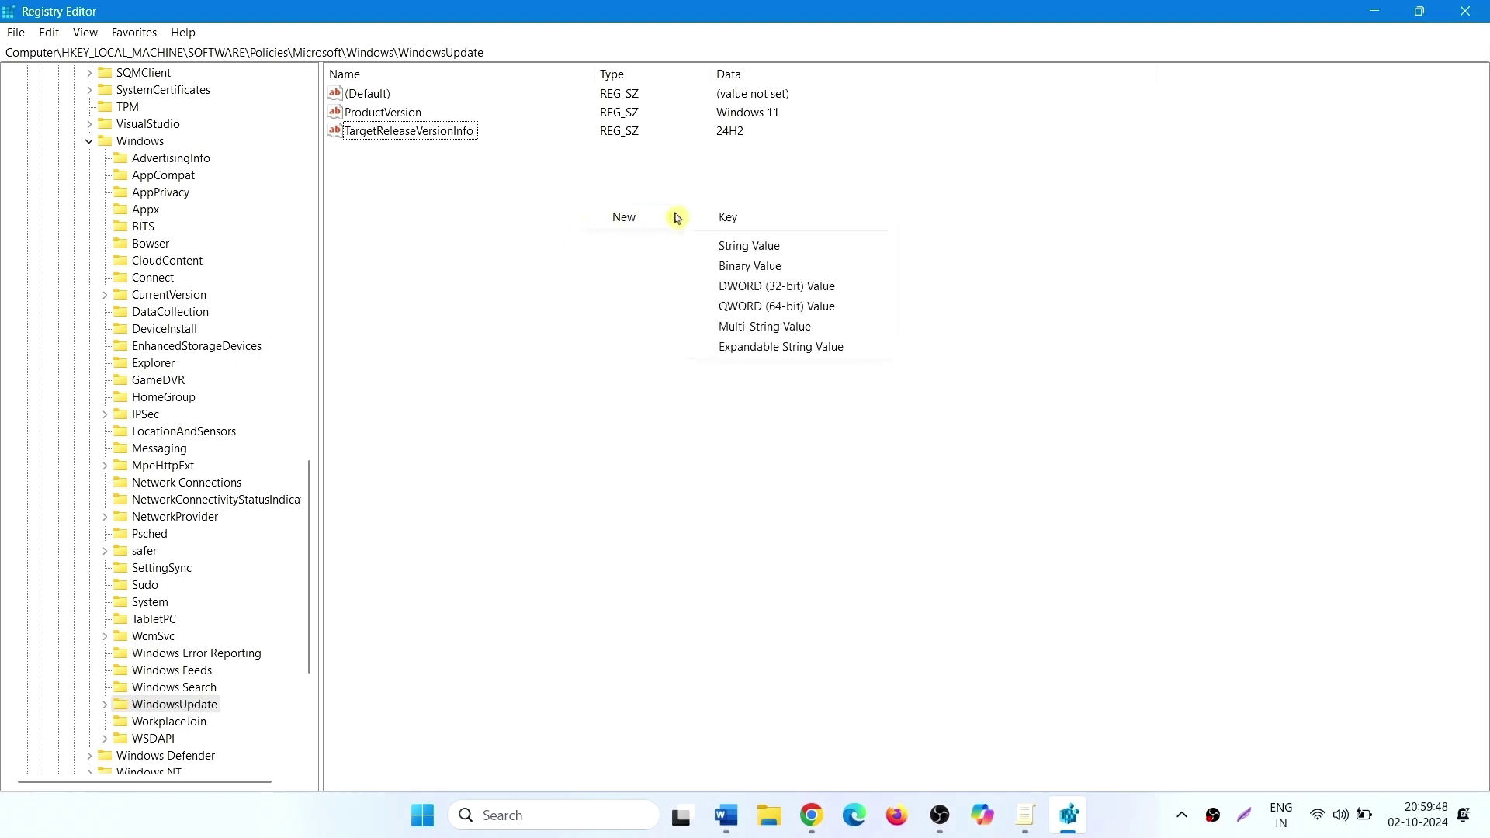
click(853, 289)
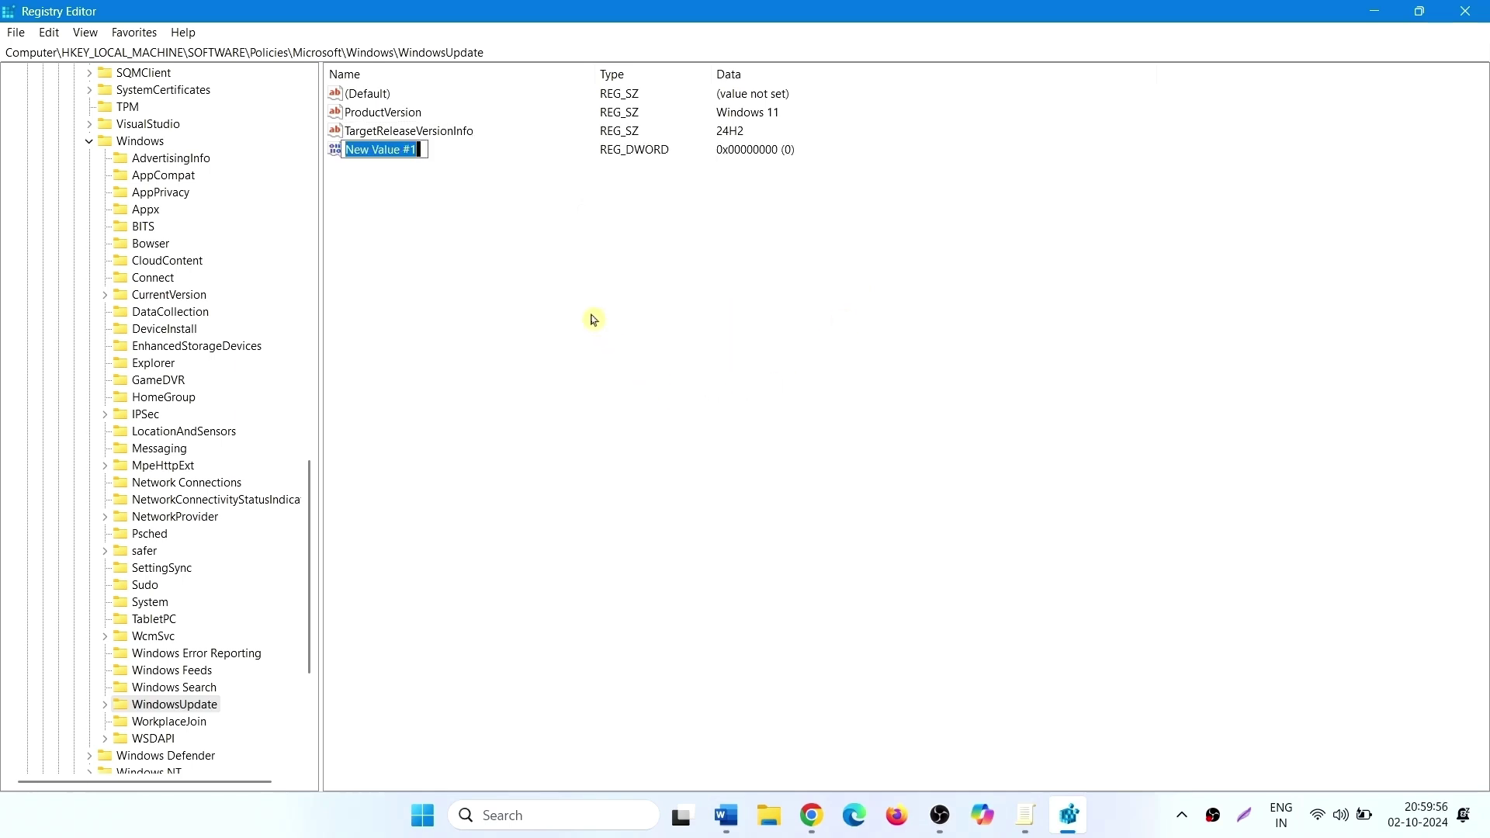
text(Ta)
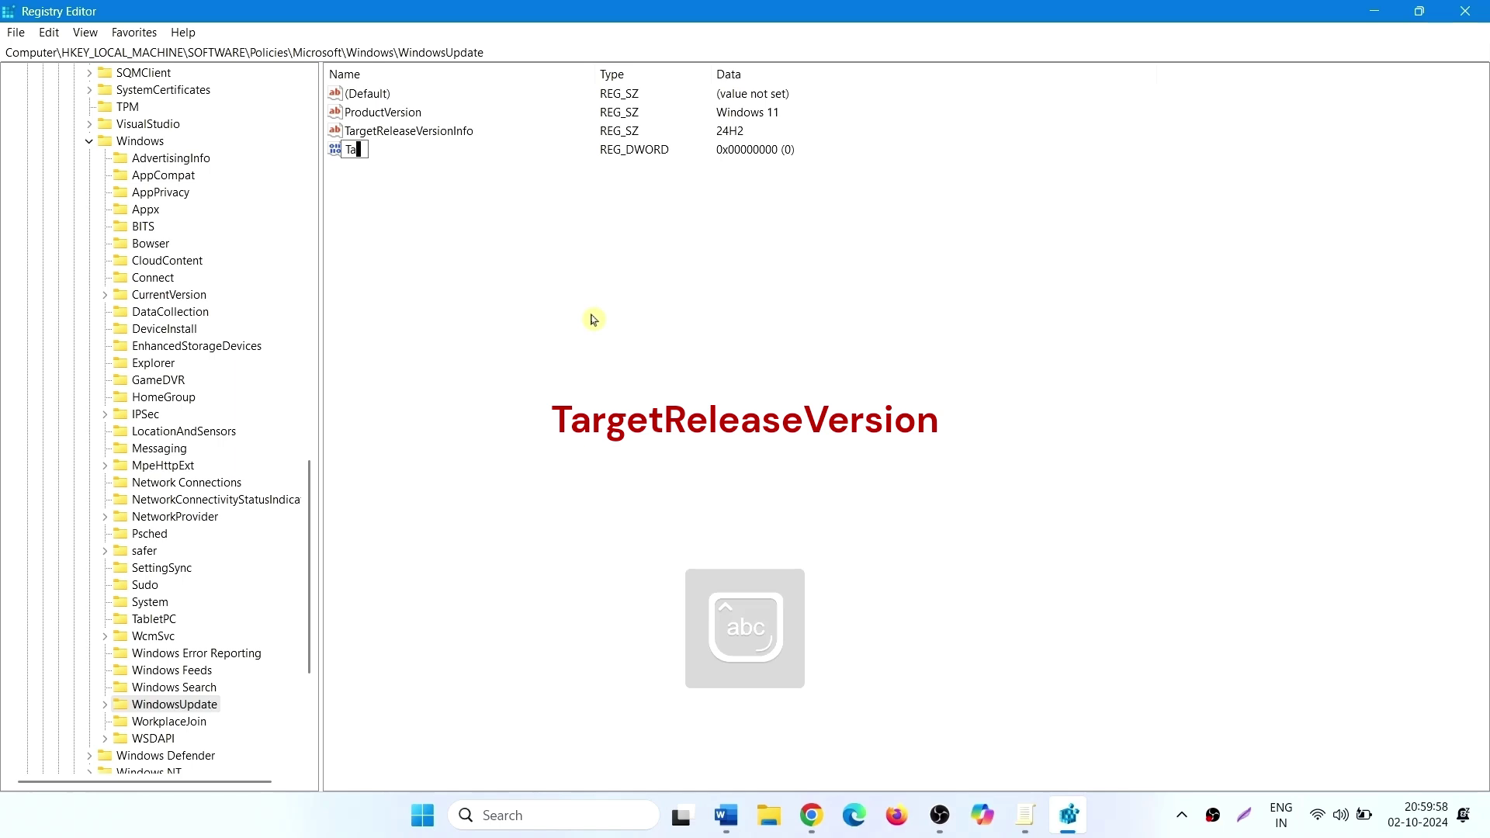
text(rget)
text(Rel)
text(ease)
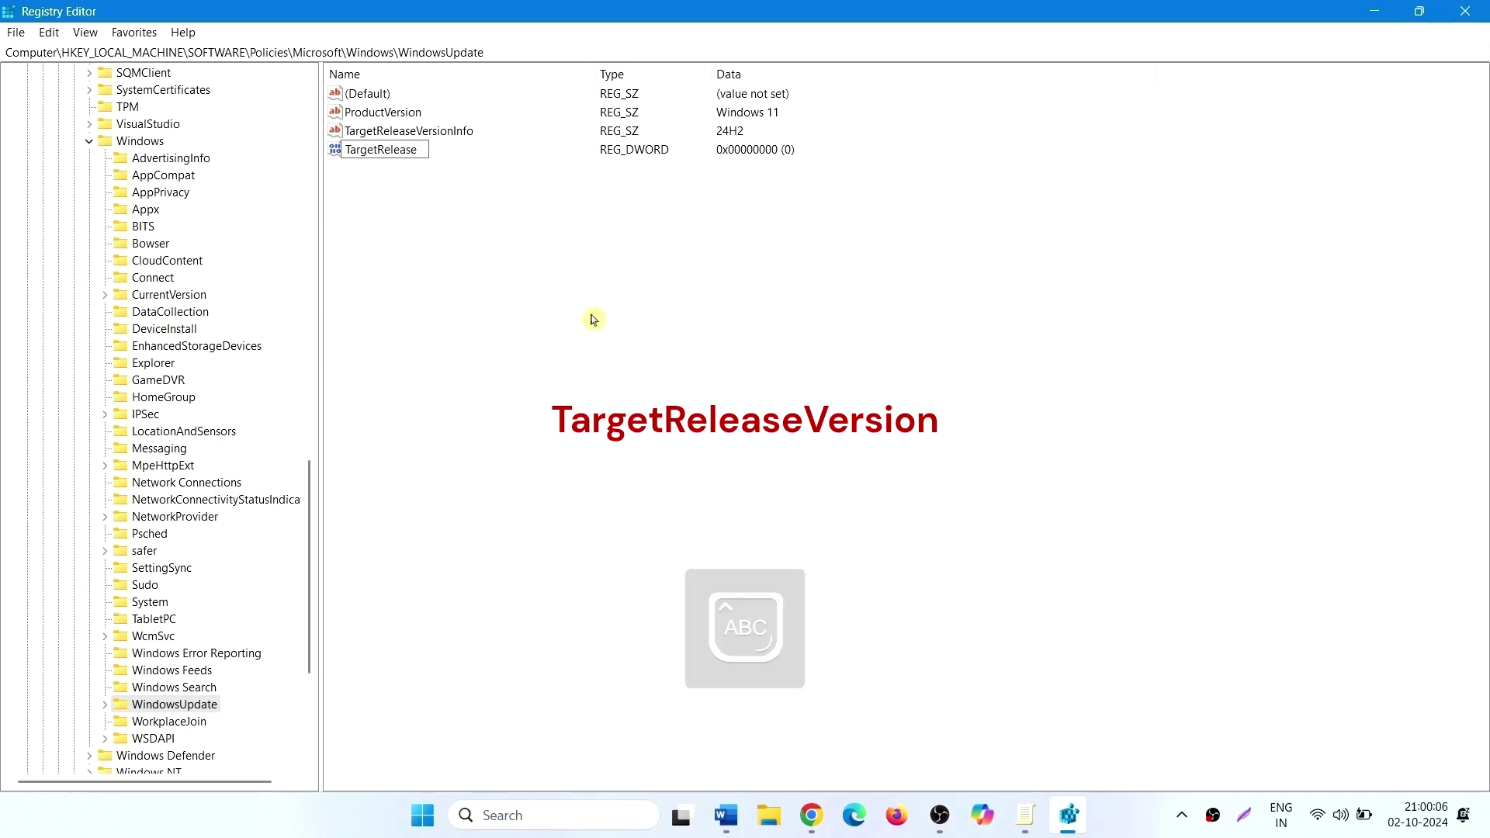
text(Vers)
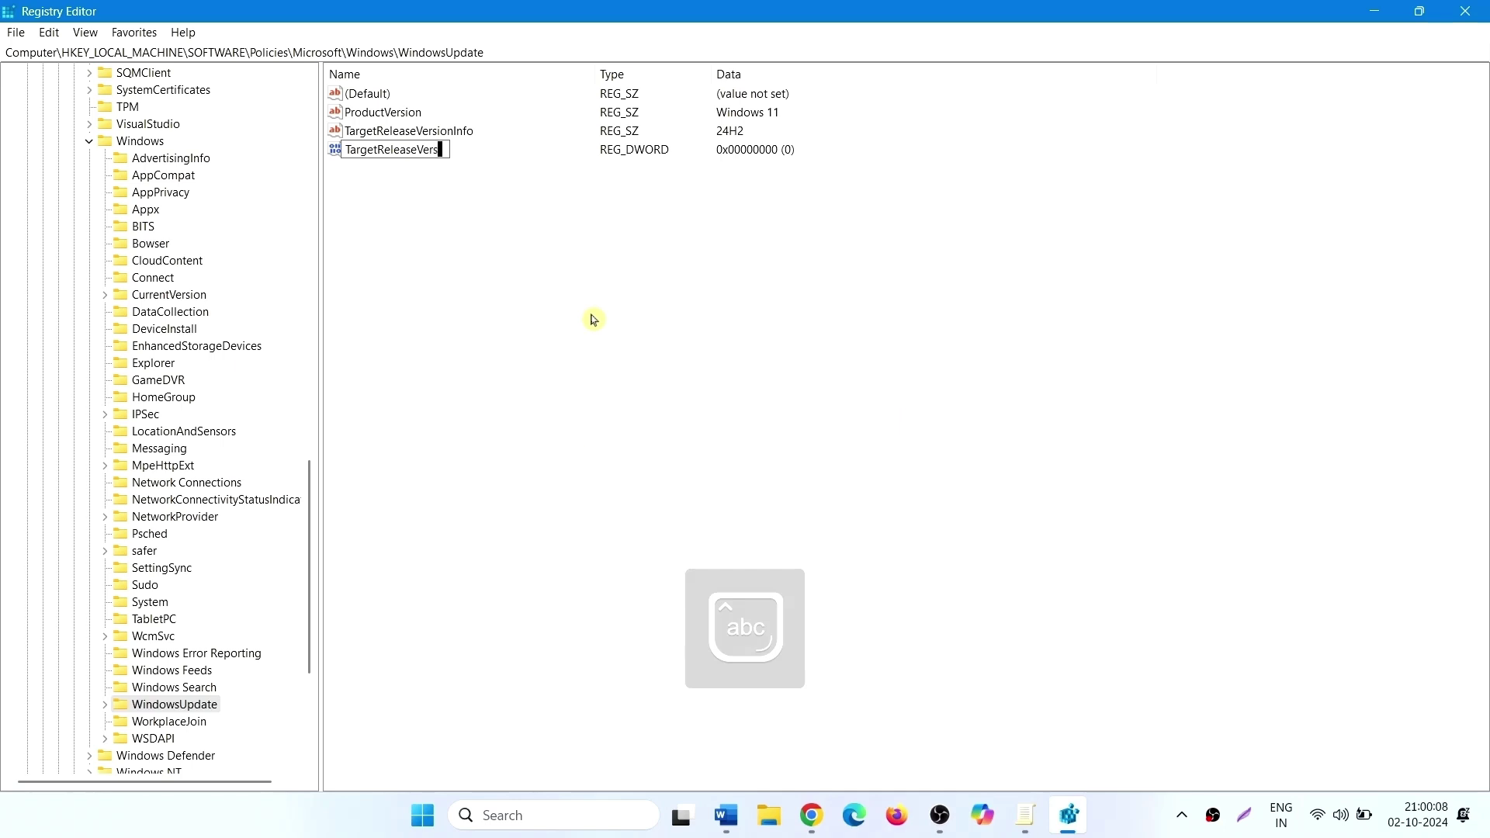
text(ion)
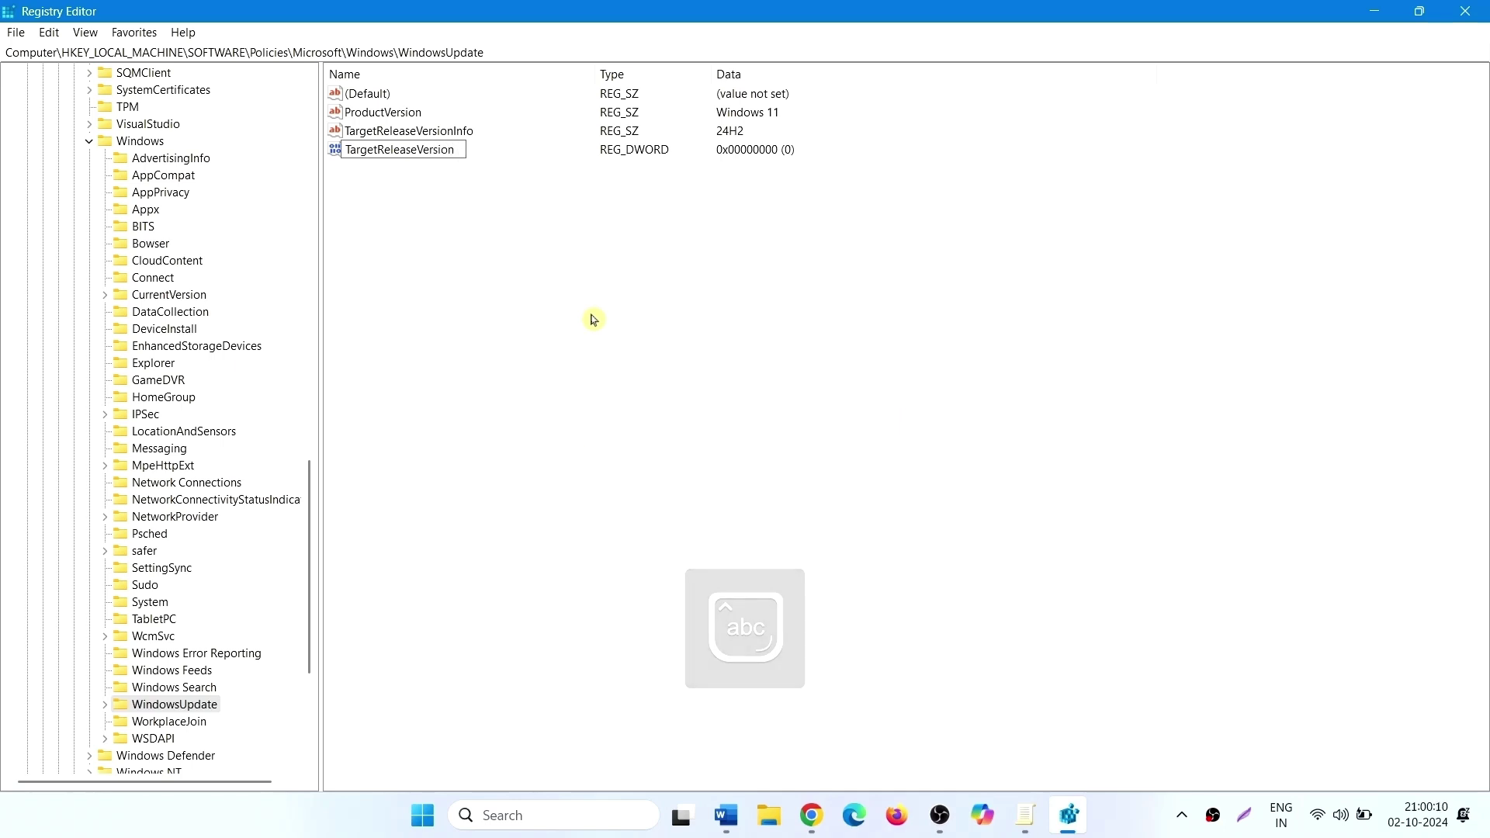
key(Return)
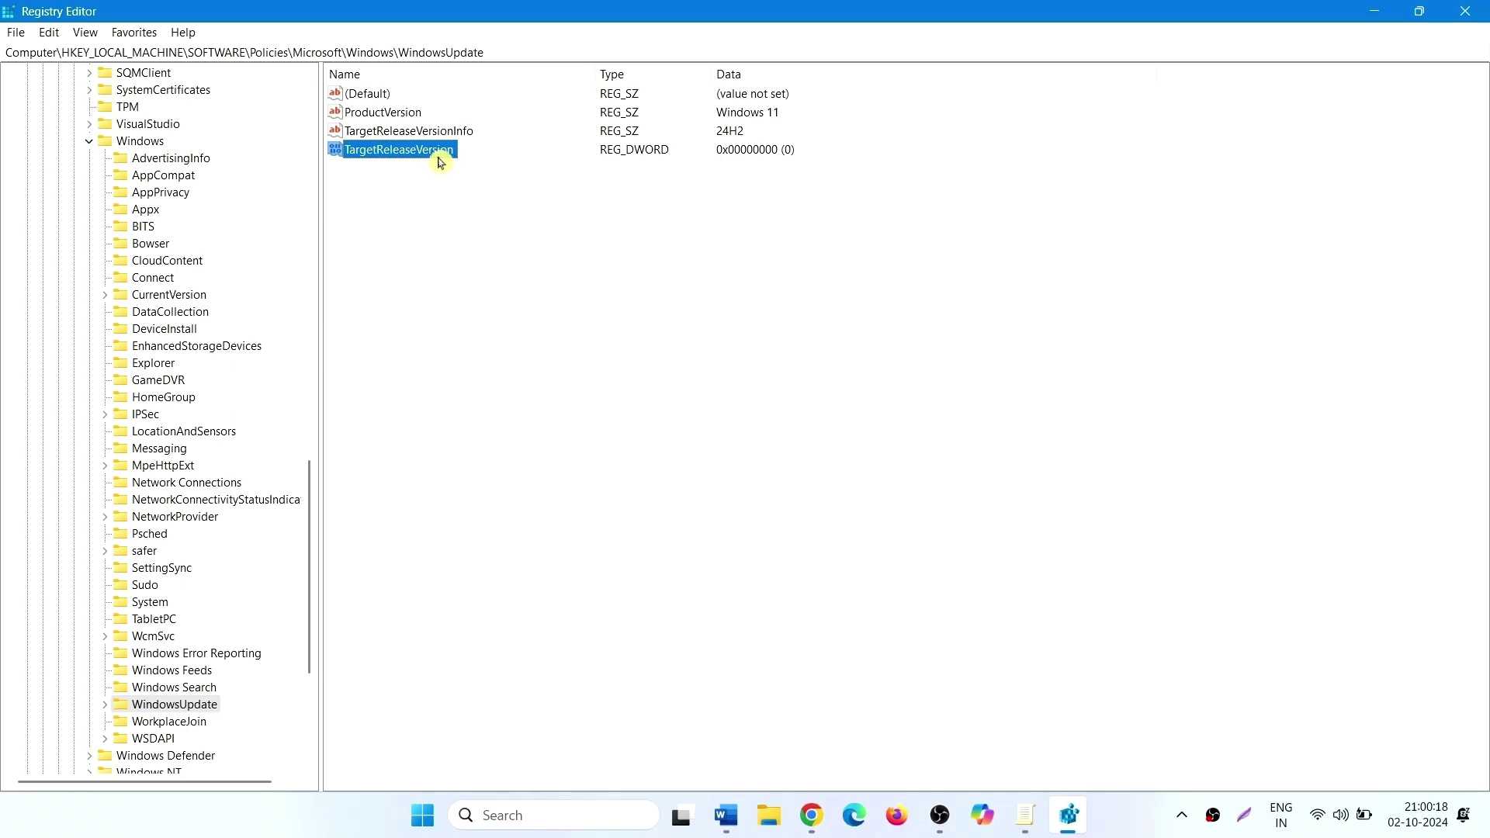
Step: Modify TargetReleaseVersion and set its DWORD data to 1
right_click(438, 161)
click(459, 172)
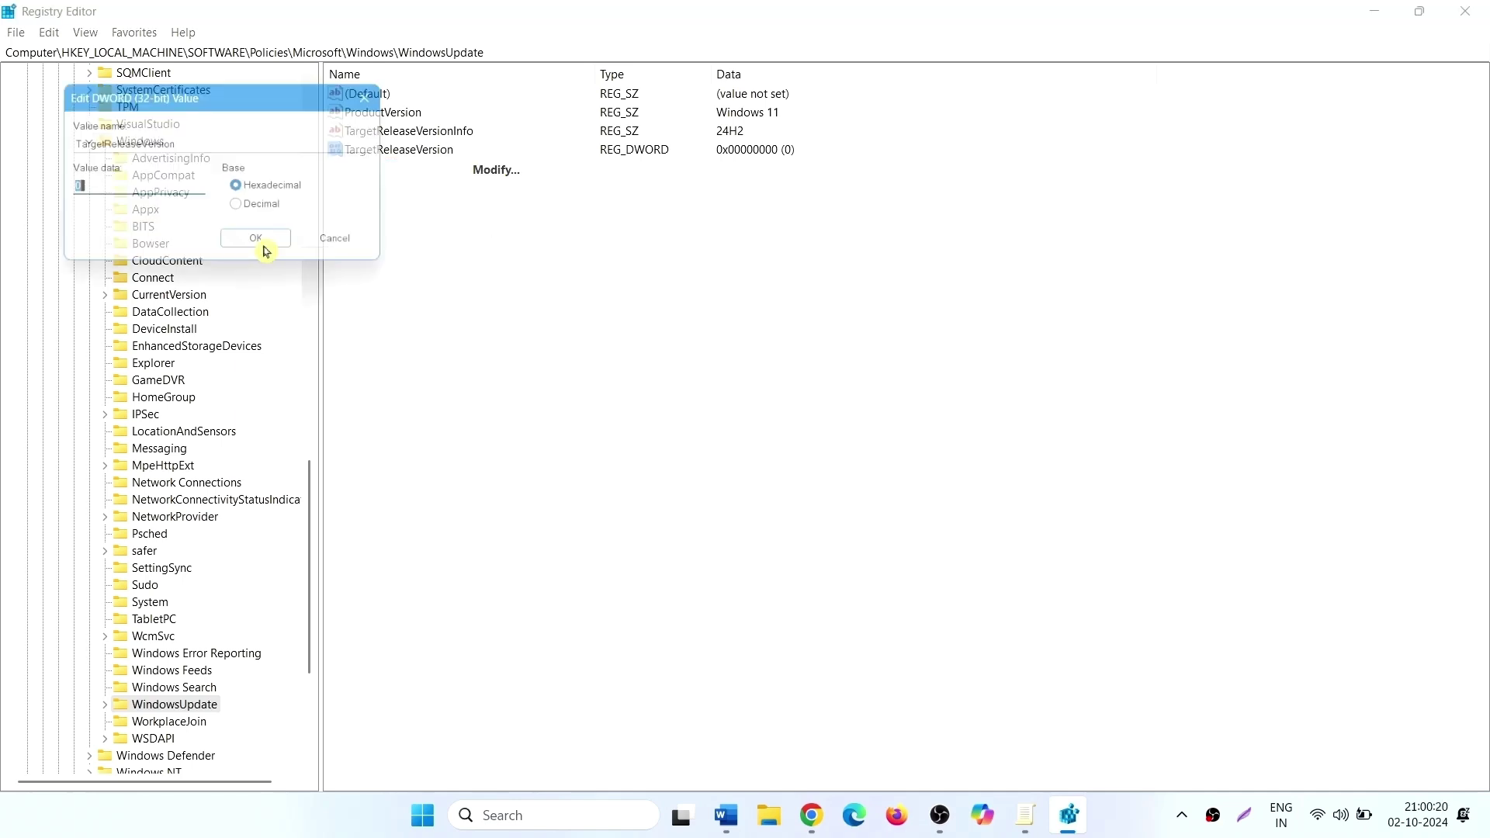
mouse_move(164, 103)
mouse_down()
mouse_move(607, 176)
mouse_move(737, 344)
mouse_up()
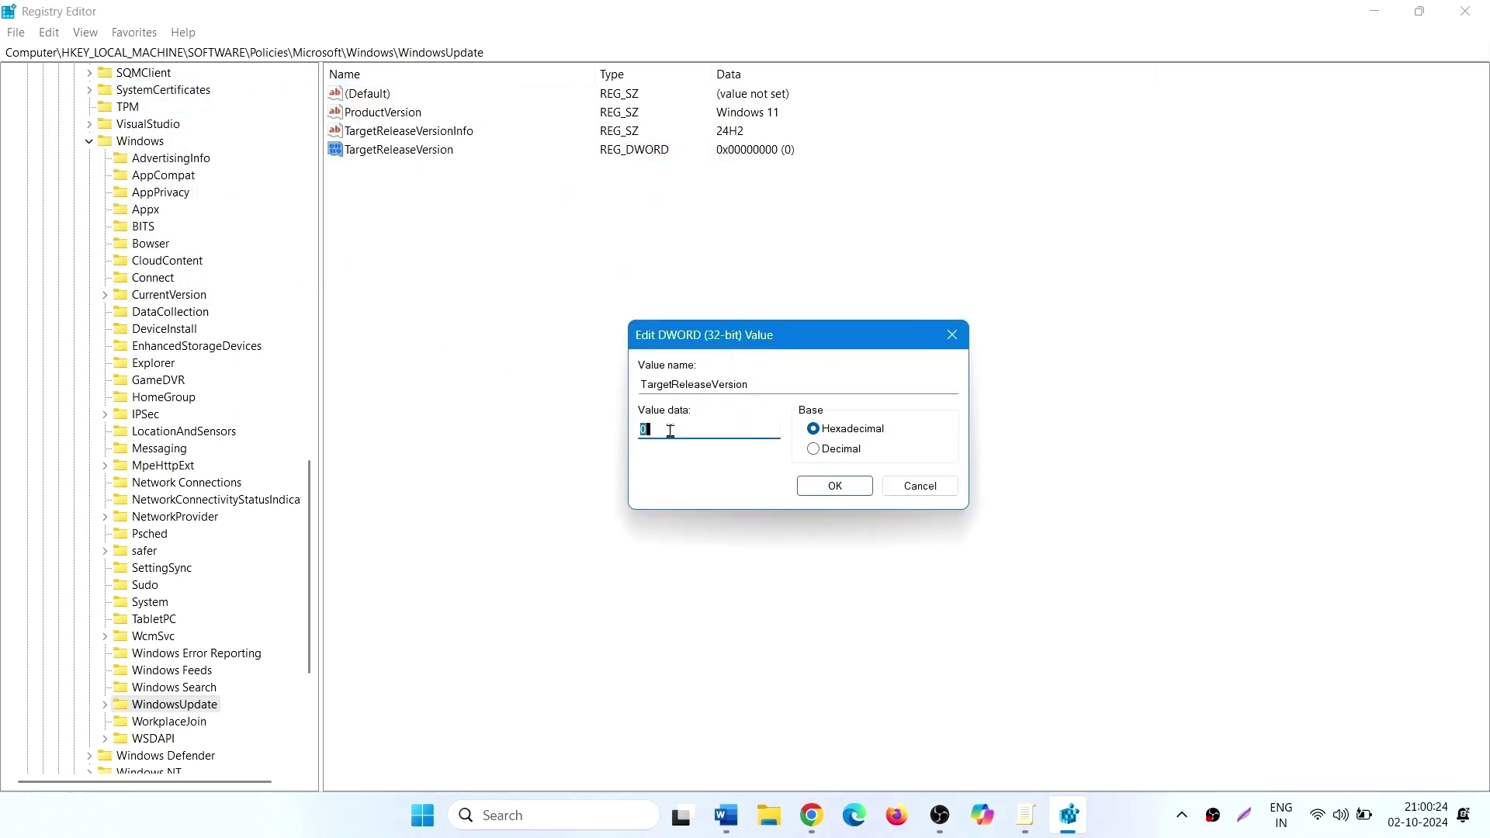
text(1)
click(819, 490)
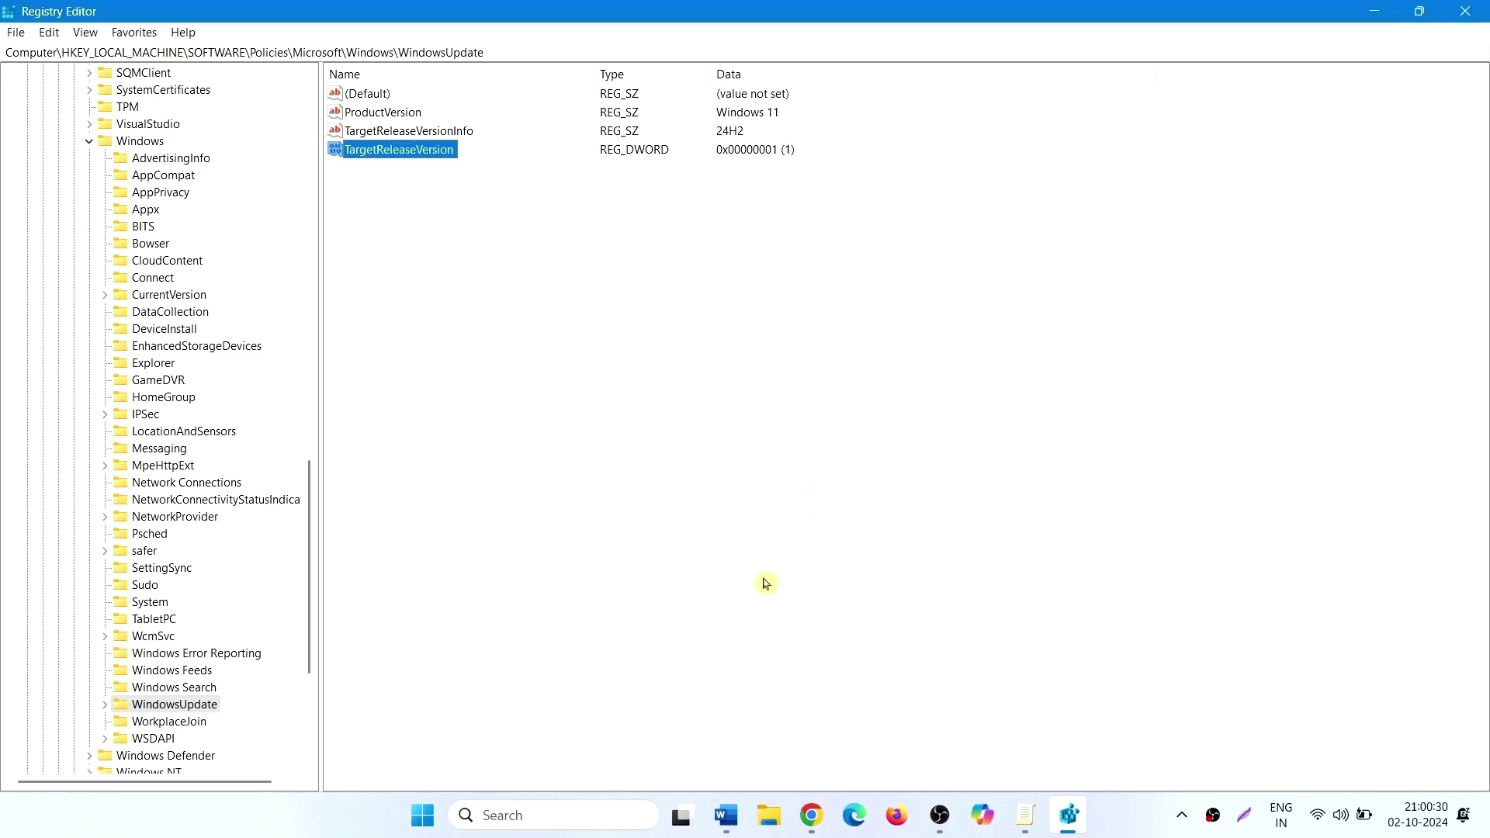